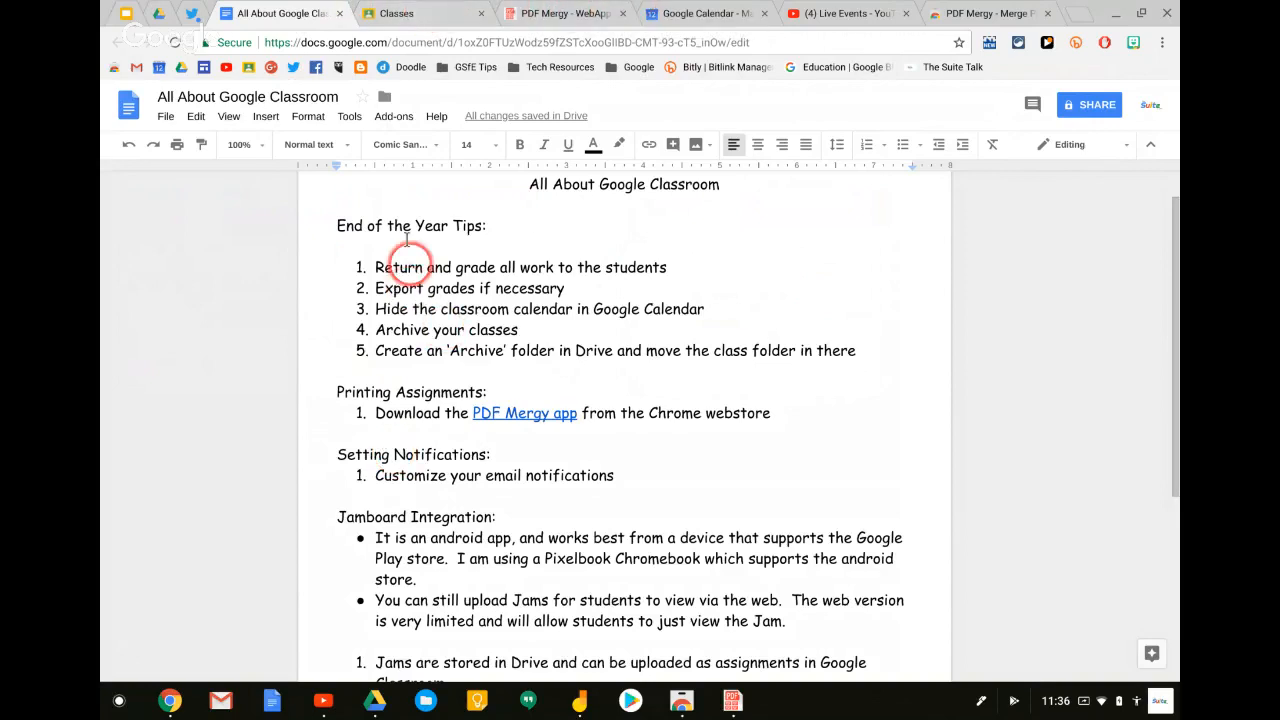
Switch to Google Classroom and open its general settings page
left_click(433, 14)
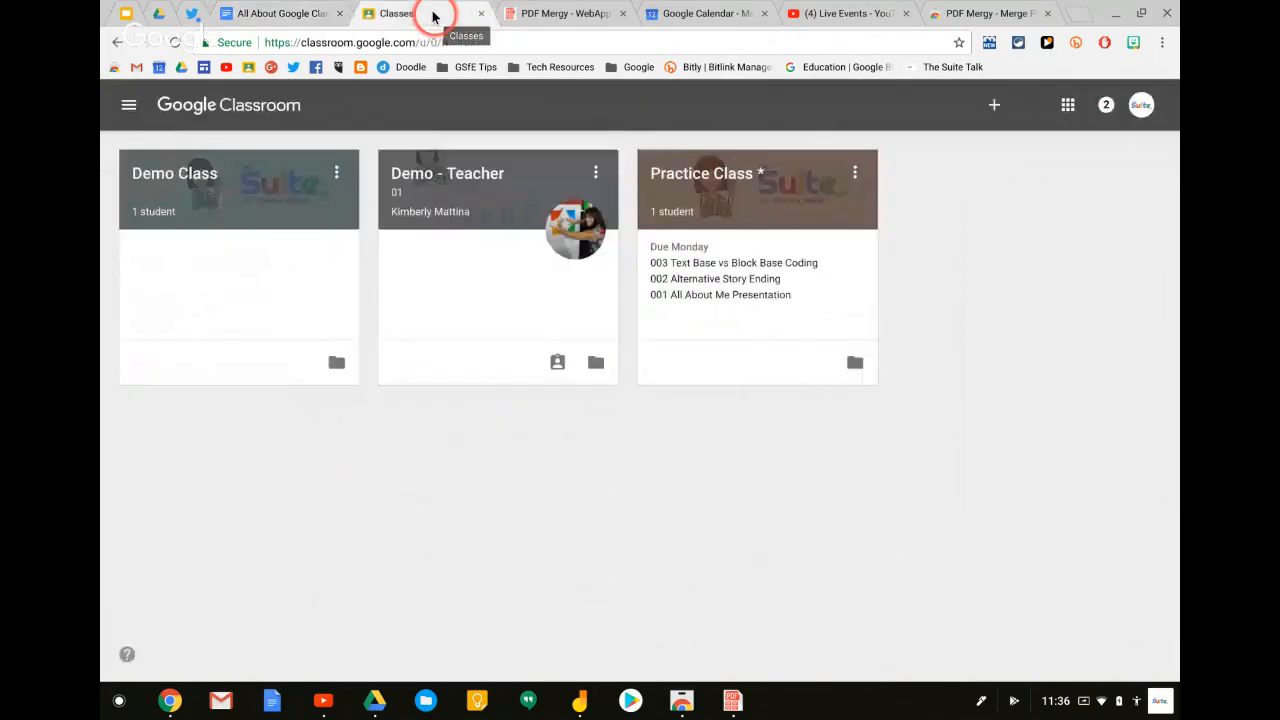
left_click(129, 104)
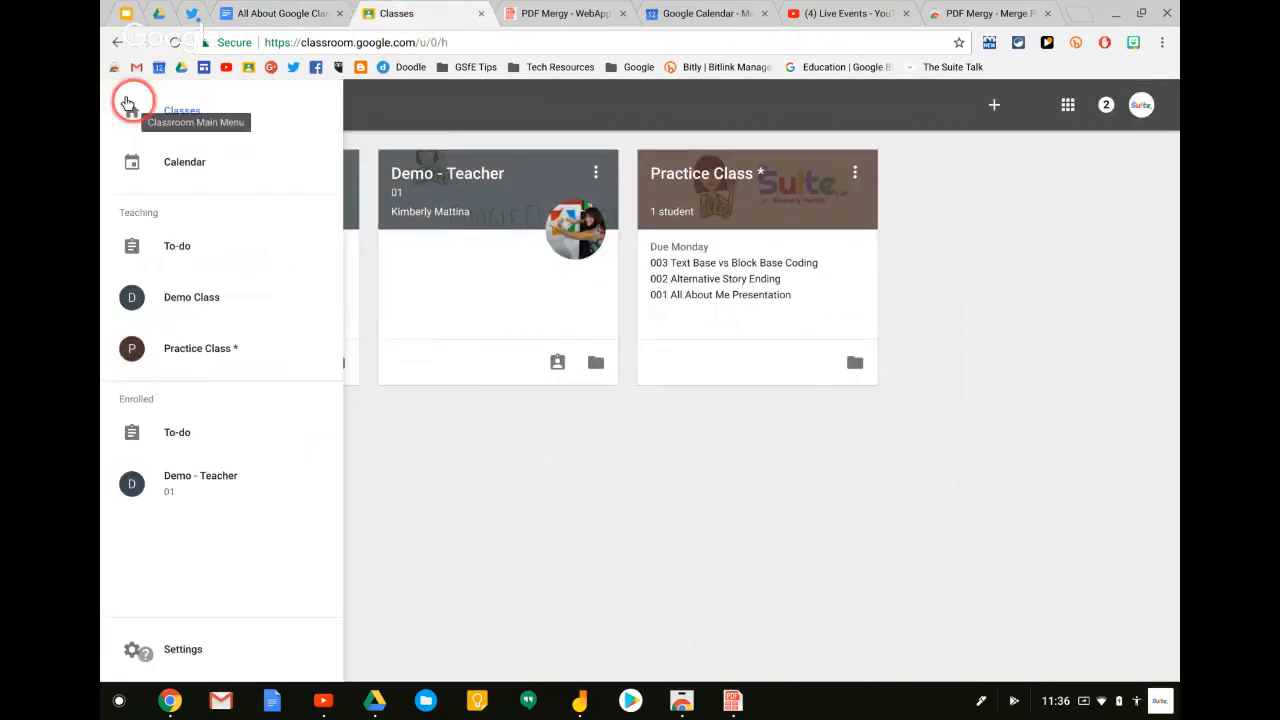
left_click(161, 642)
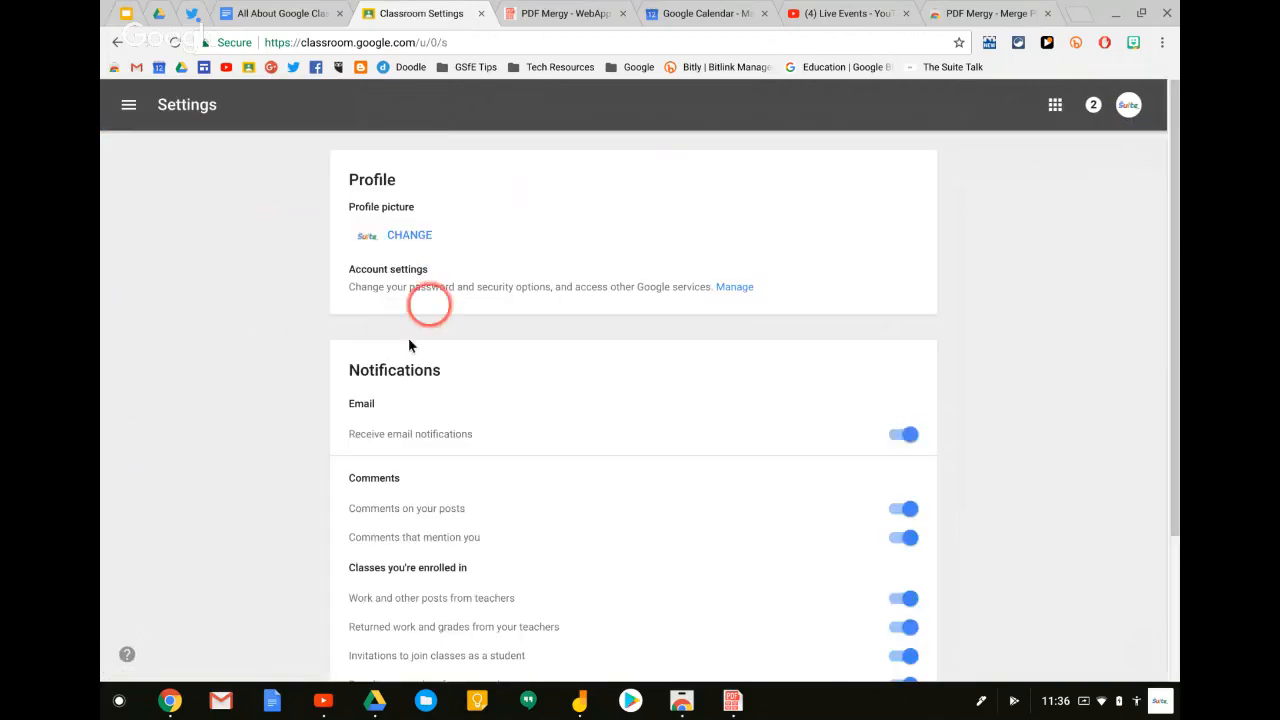
Turn email notifications off and back on, and try the same with notifications for comments on your posts
scroll(414, 443, "down", 1)
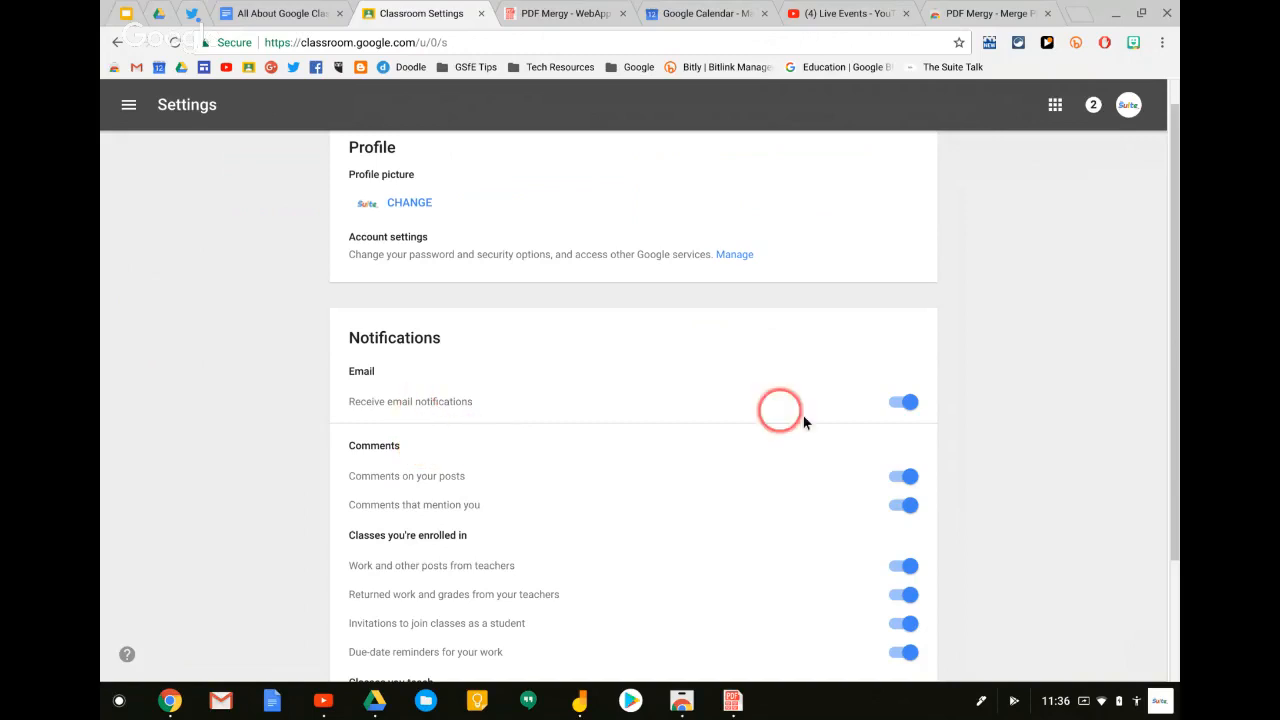
left_click(889, 402)
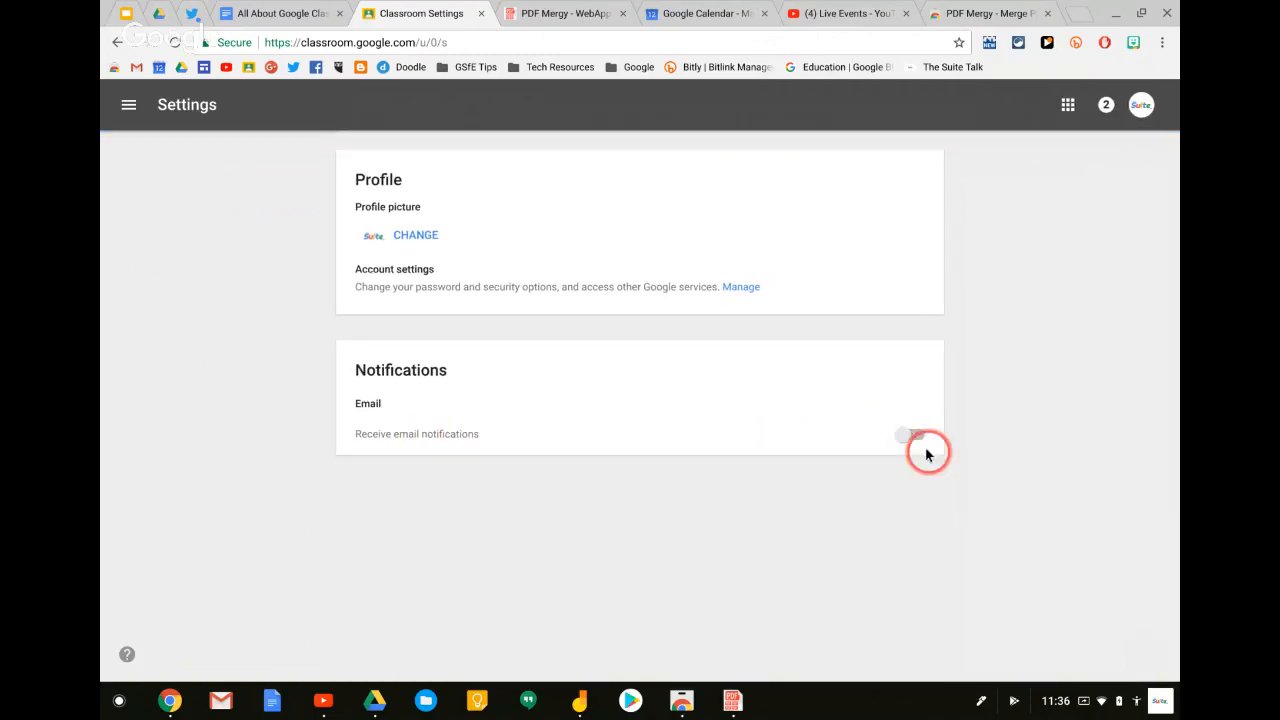
left_click(912, 432)
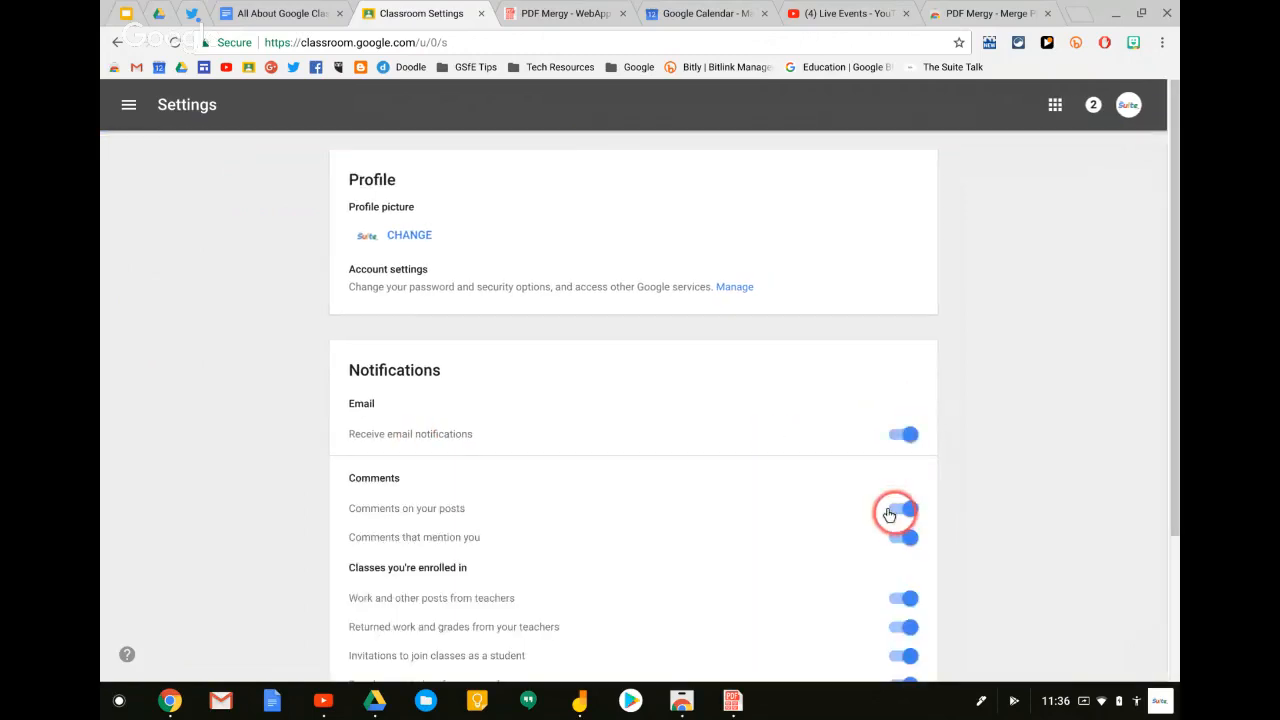
left_click(901, 509)
left_click(895, 511)
Review the notification options for enrolled and taught classes, and return to the Classes overview
scroll(711, 476, "down", 3)
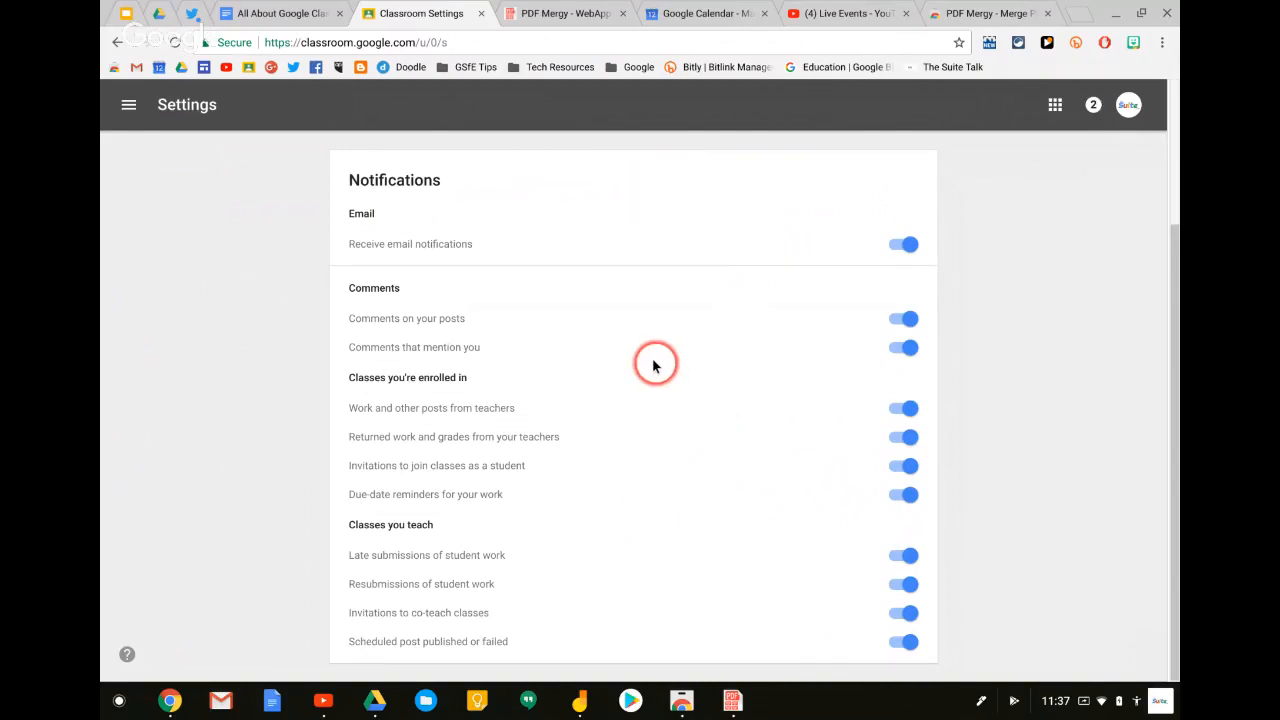
scroll(593, 343, "up", 2)
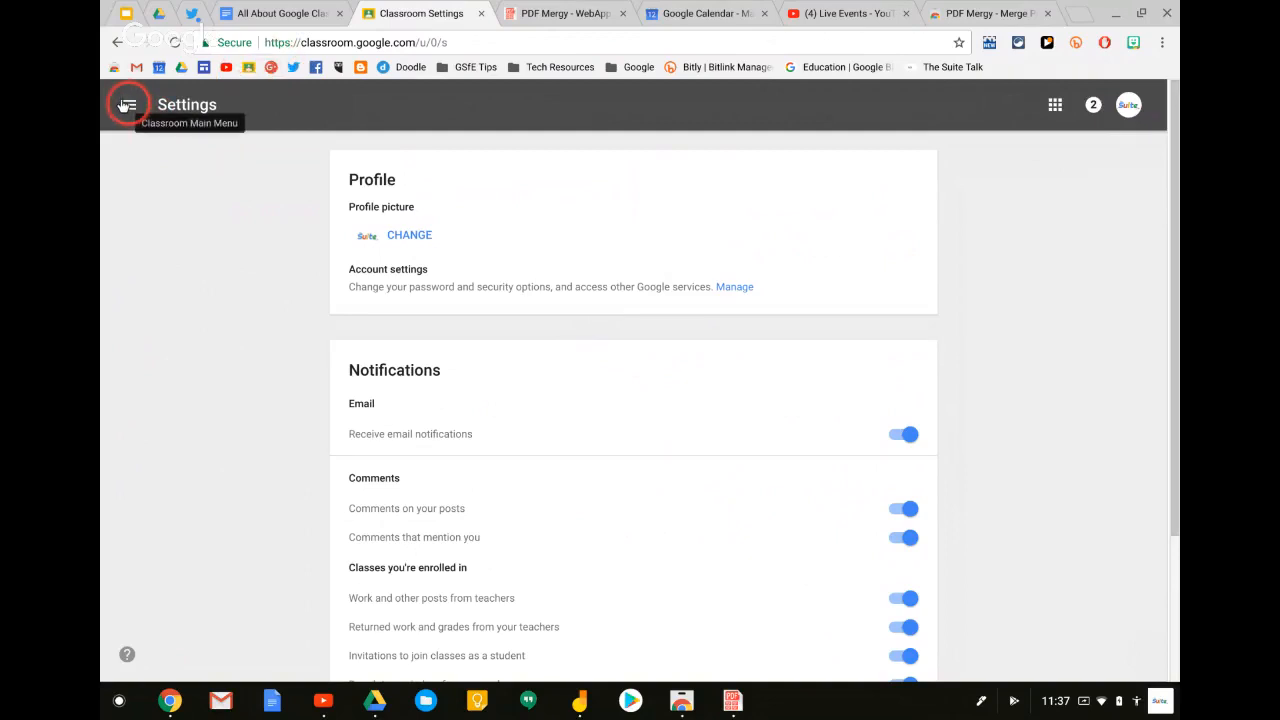
left_click(127, 105)
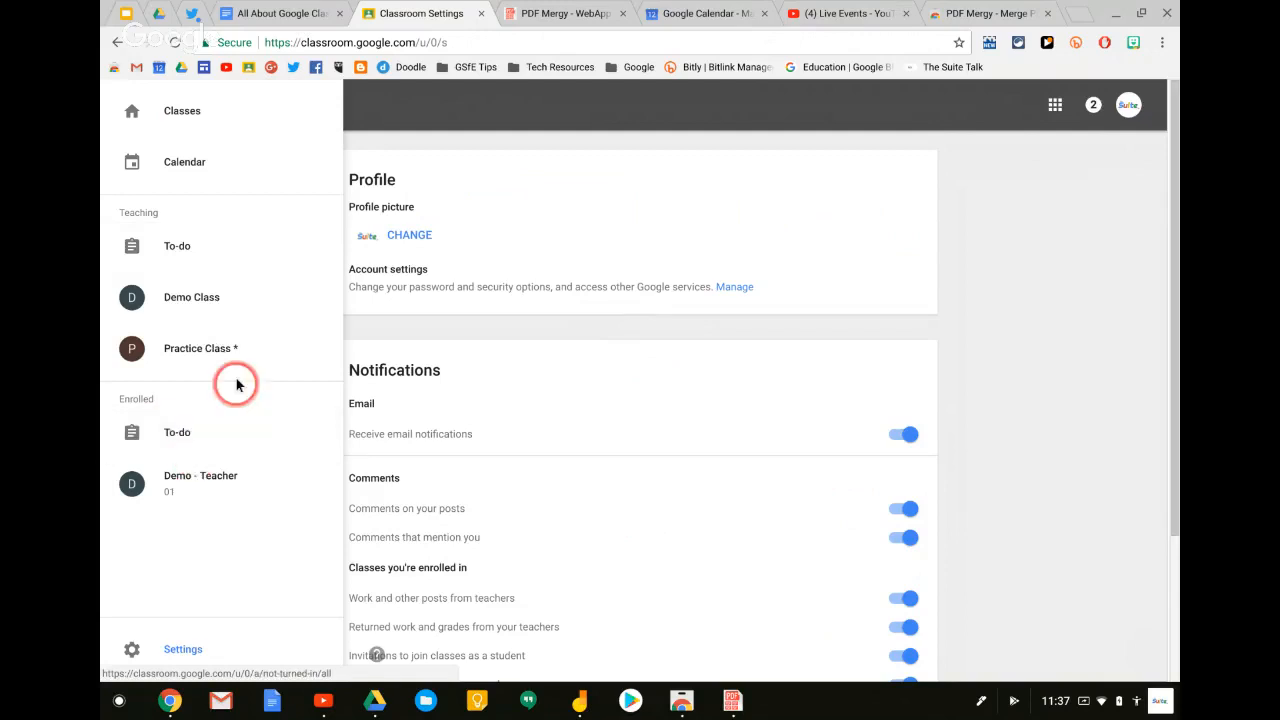
left_click(229, 112)
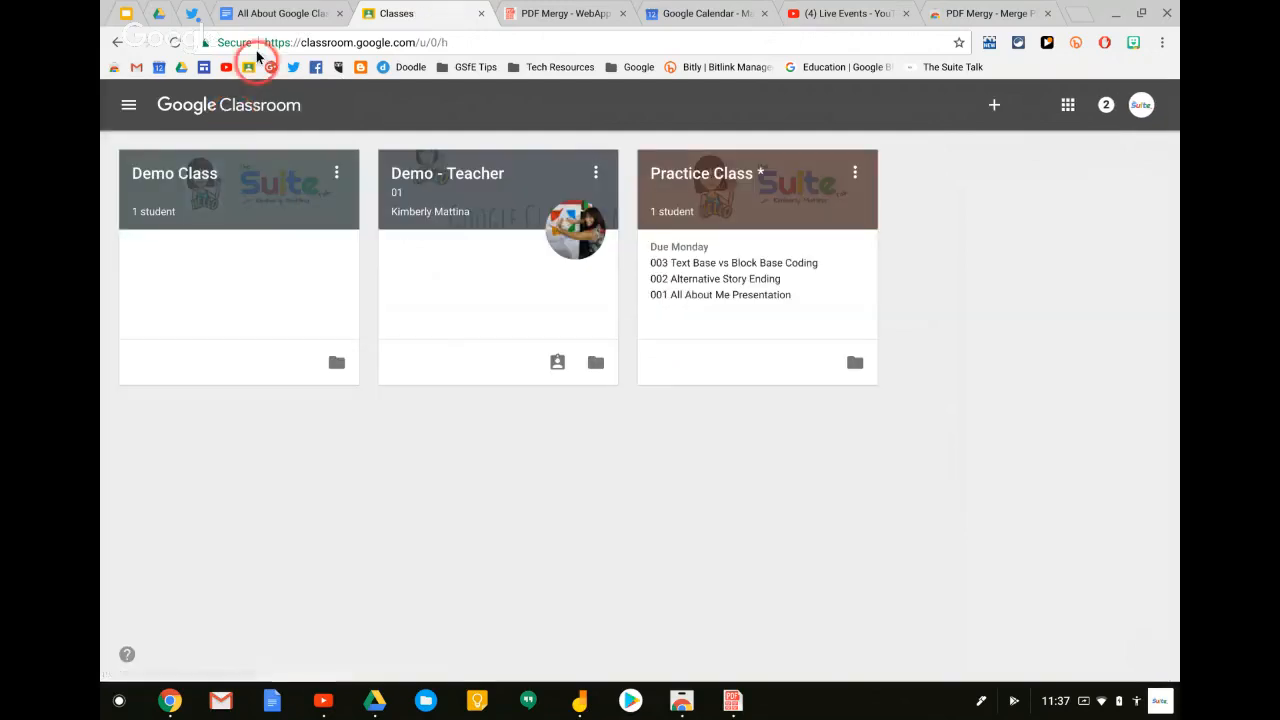
Check the tips document, go to PDF Mergy in the Chrome Web Store, and close its details to see the search results
left_click(272, 20)
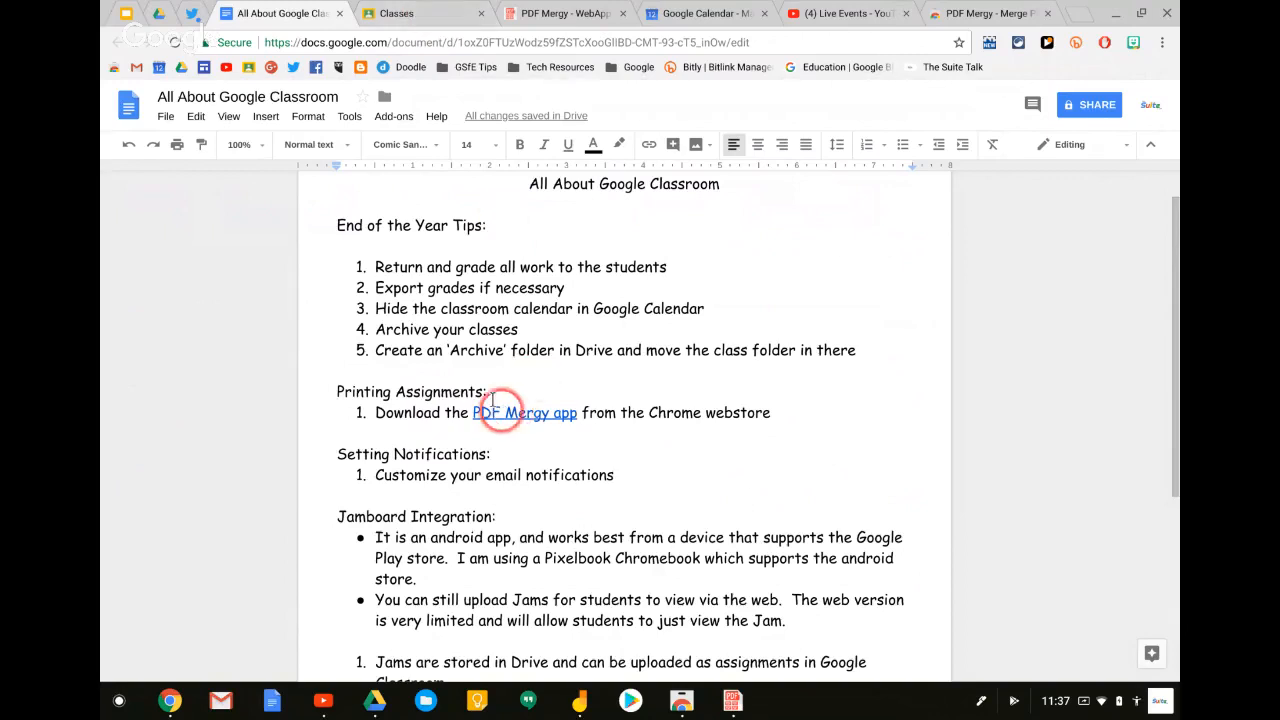
left_click(980, 14)
left_click(658, 115)
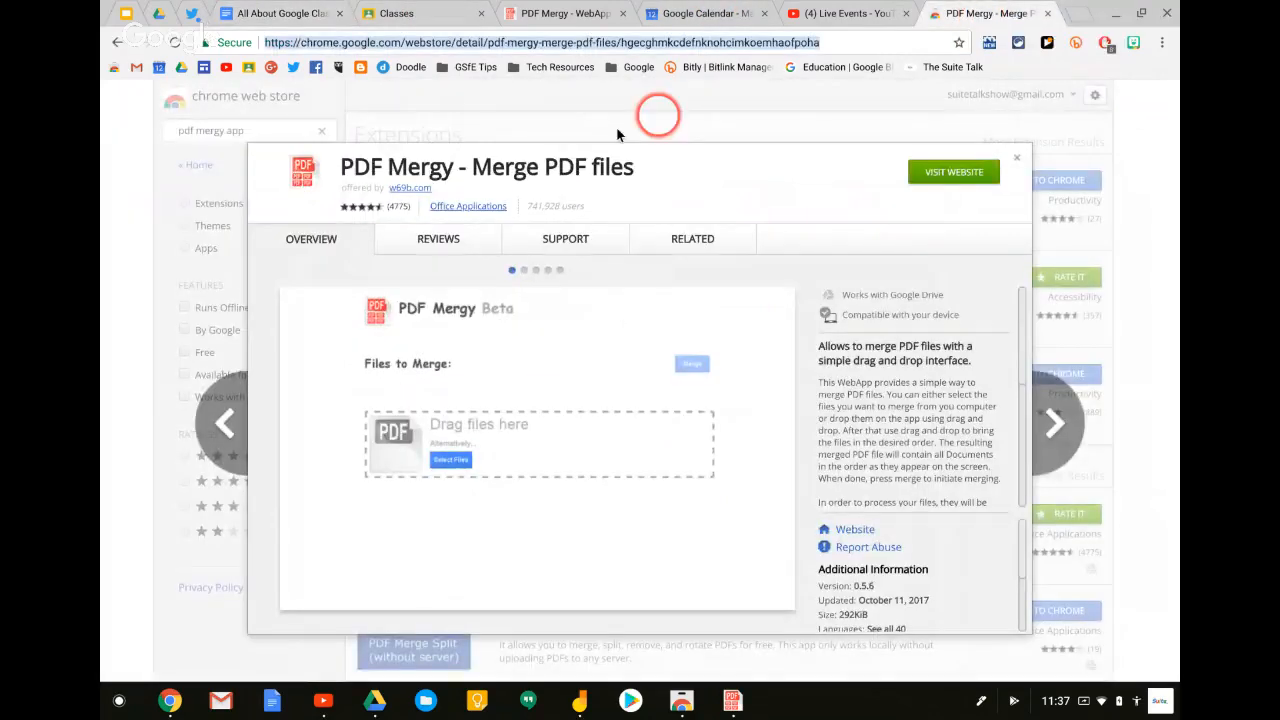
left_click(1016, 158)
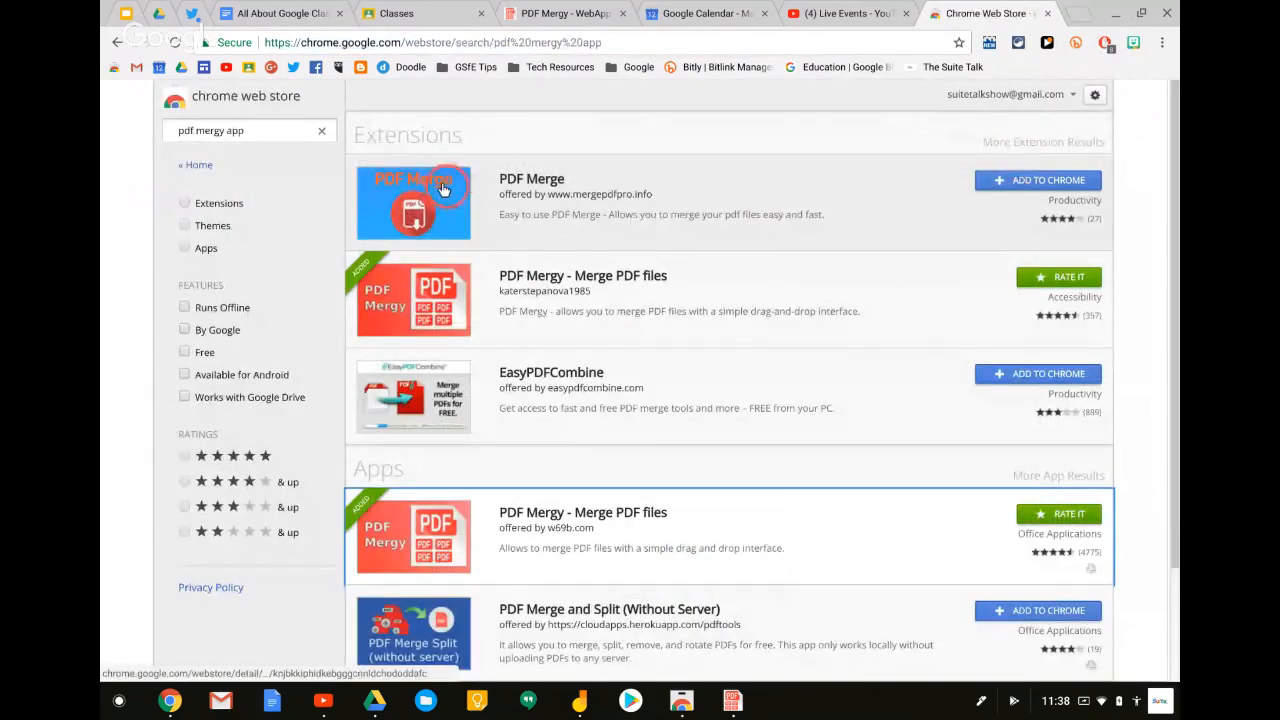
left_click(430, 183)
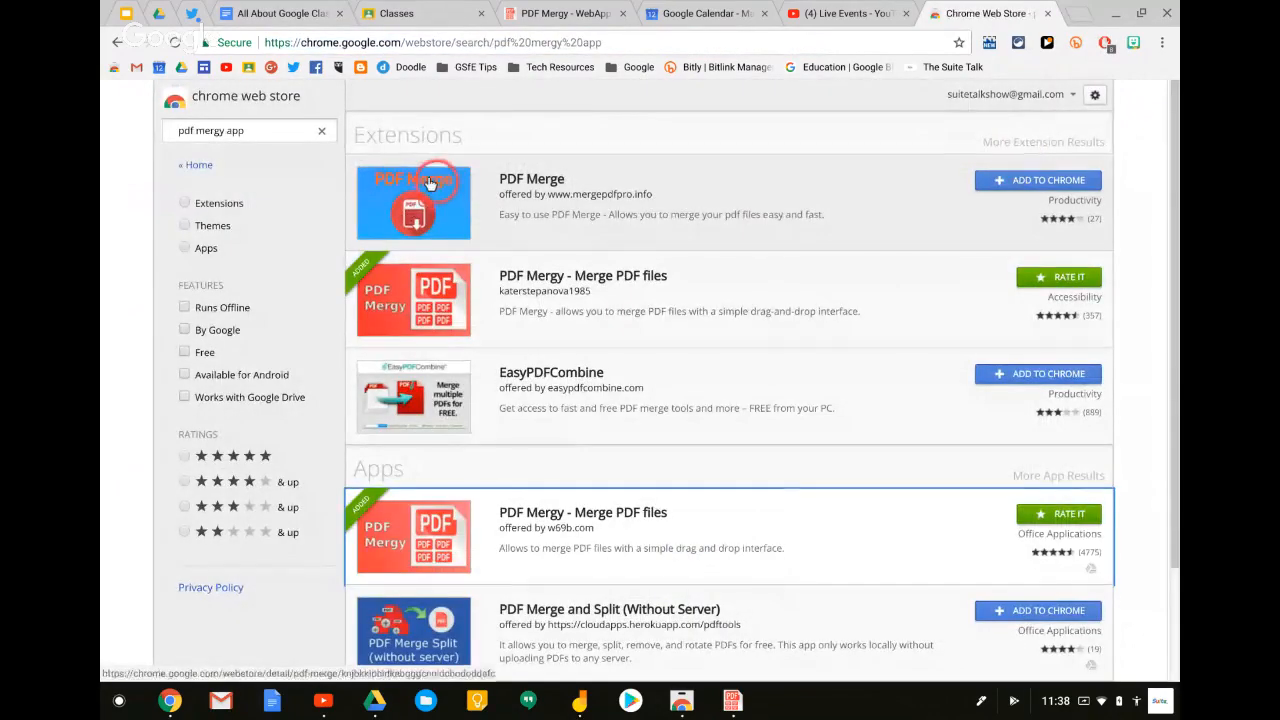
left_click(470, 529)
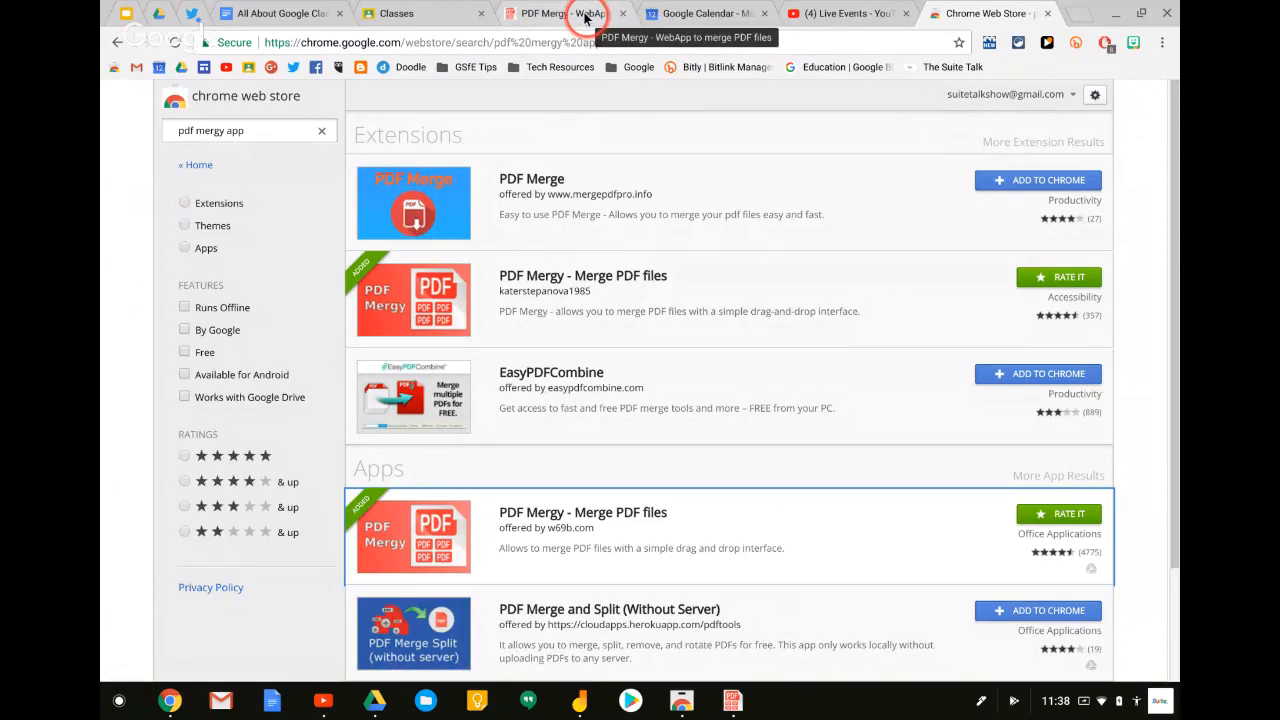
In PDF Mergy, add the student's 003 Text Base vs Block Base Coding file from Google Drive's Classroom > Practice Class * folder
left_click(585, 16)
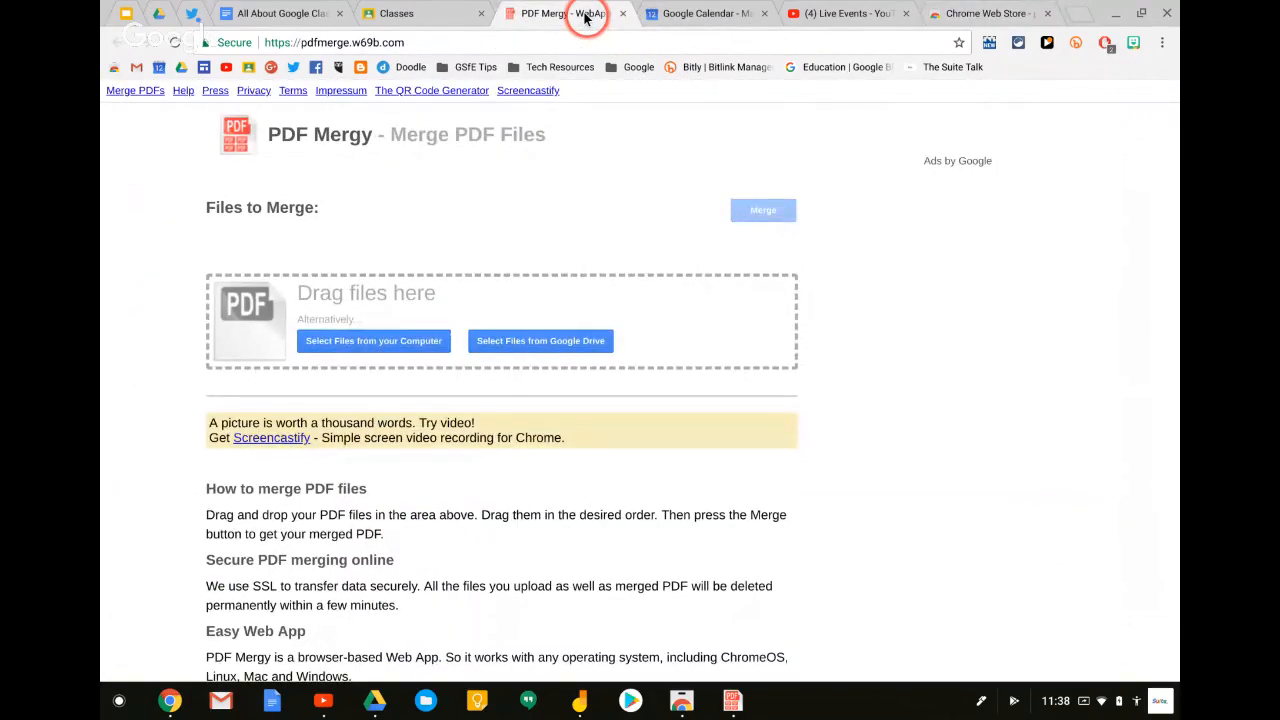
left_click(537, 341)
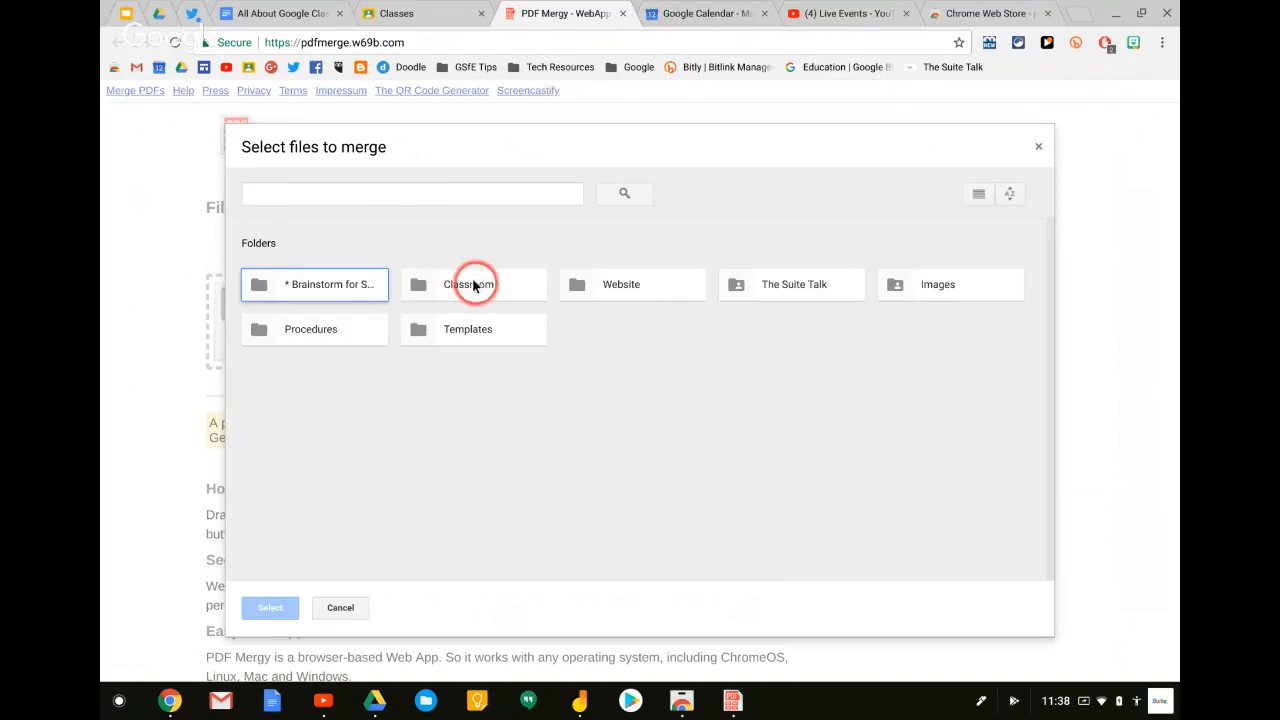
double_click(458, 285)
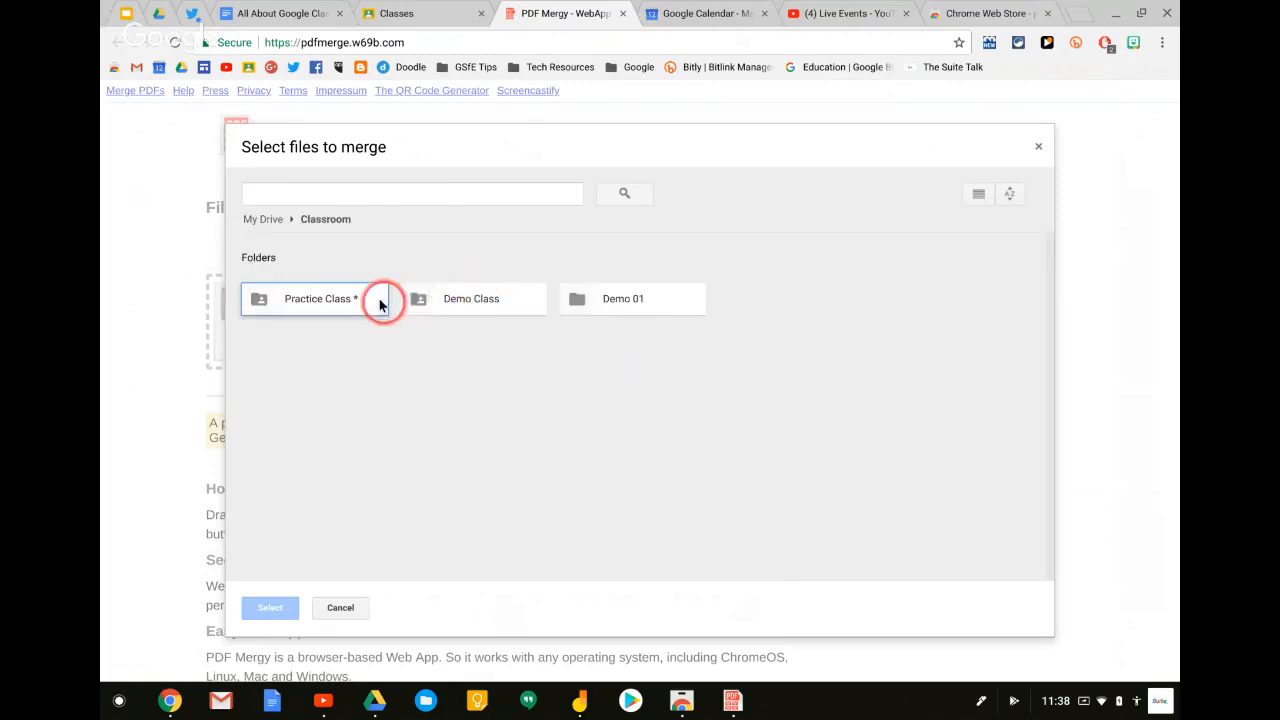
double_click(349, 299)
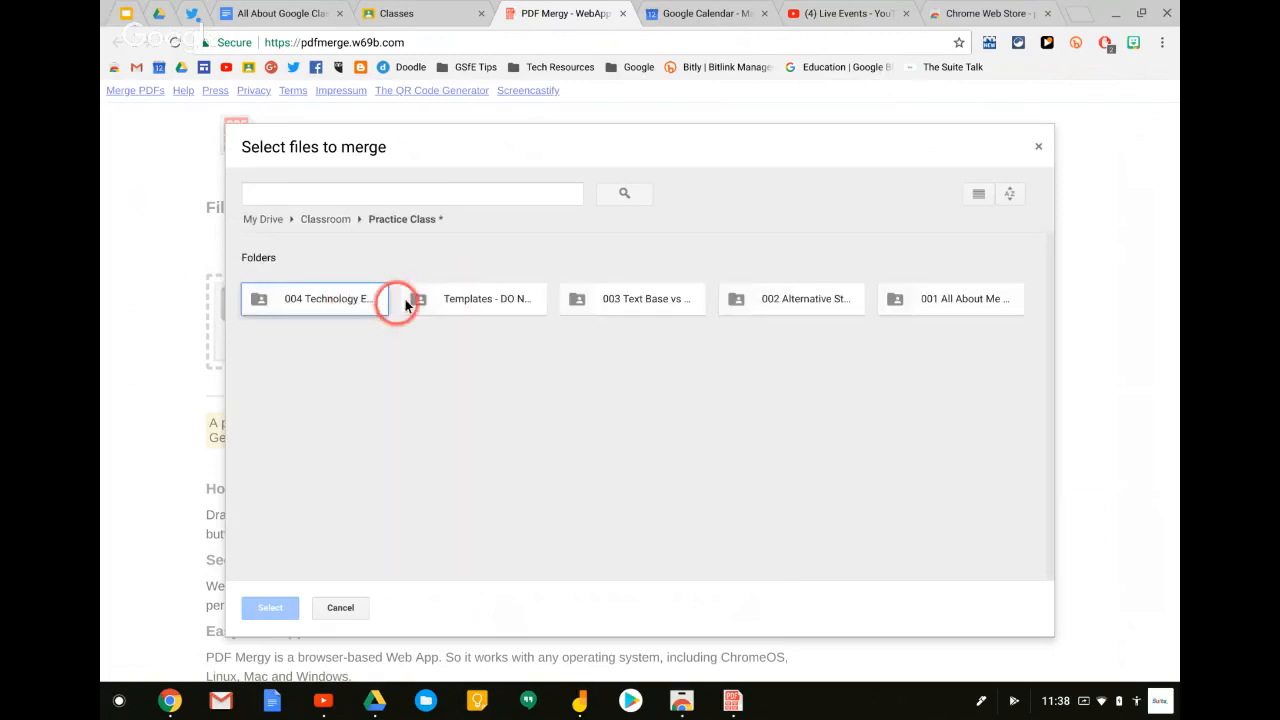
double_click(648, 298)
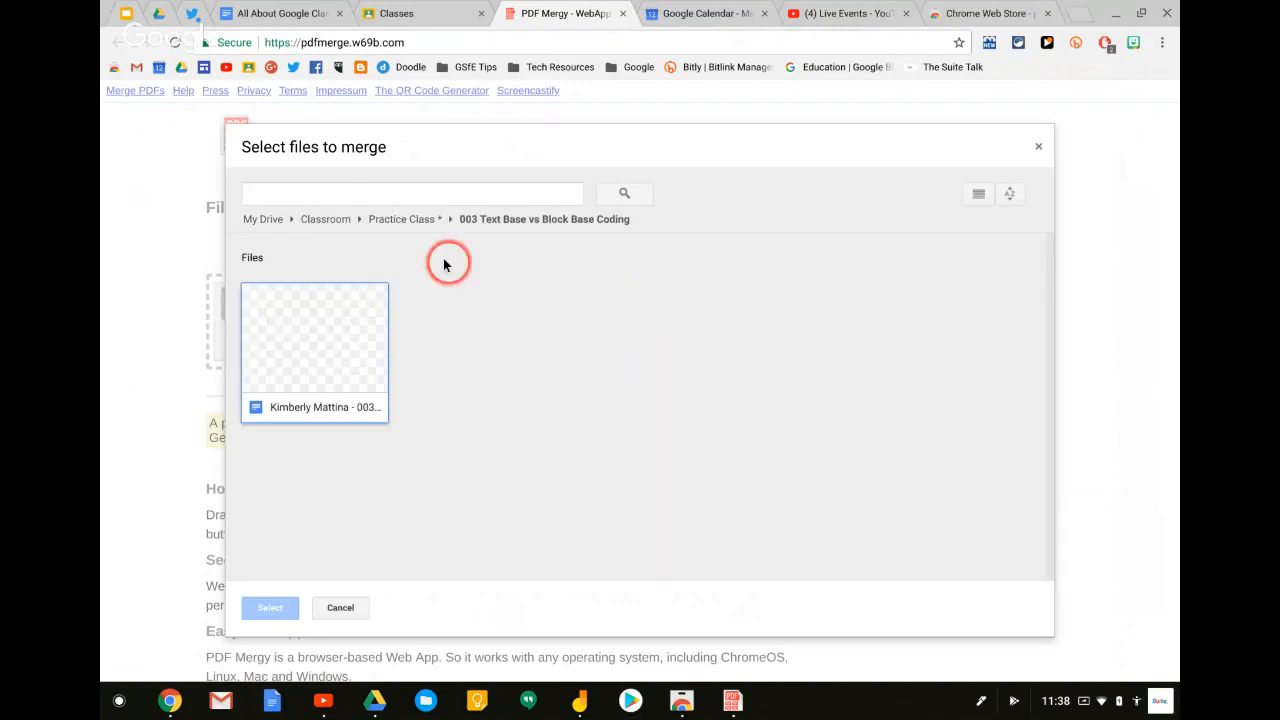
left_click(314, 323)
left_click(271, 607)
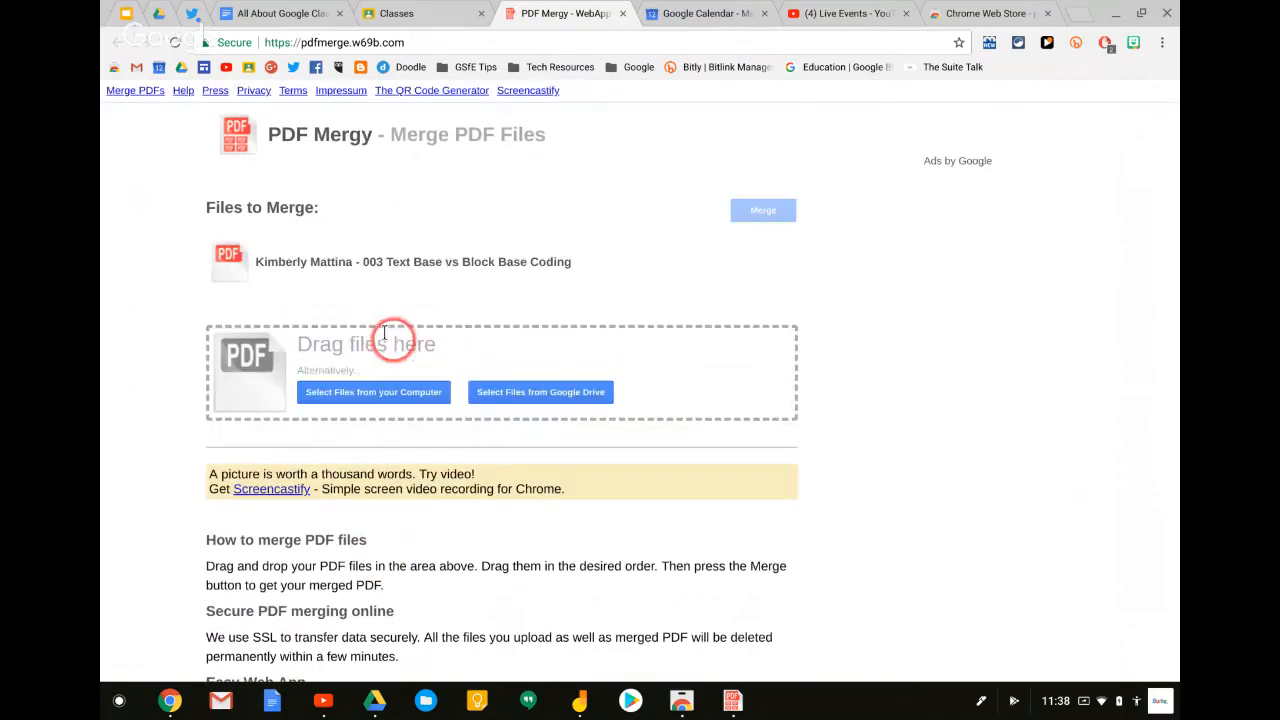
Add the student's 002 Alternative Story Ending file from the Practice Class * folder in Google Drive to the merge list
left_click(522, 393)
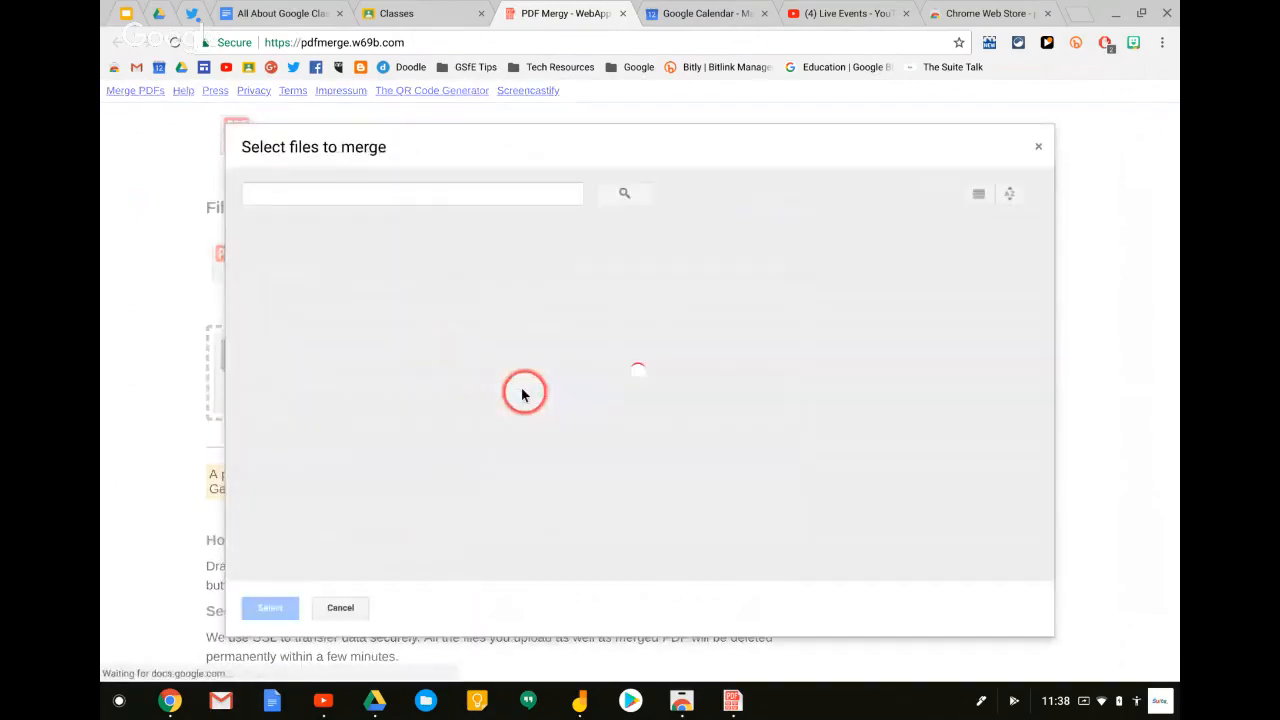
double_click(523, 286)
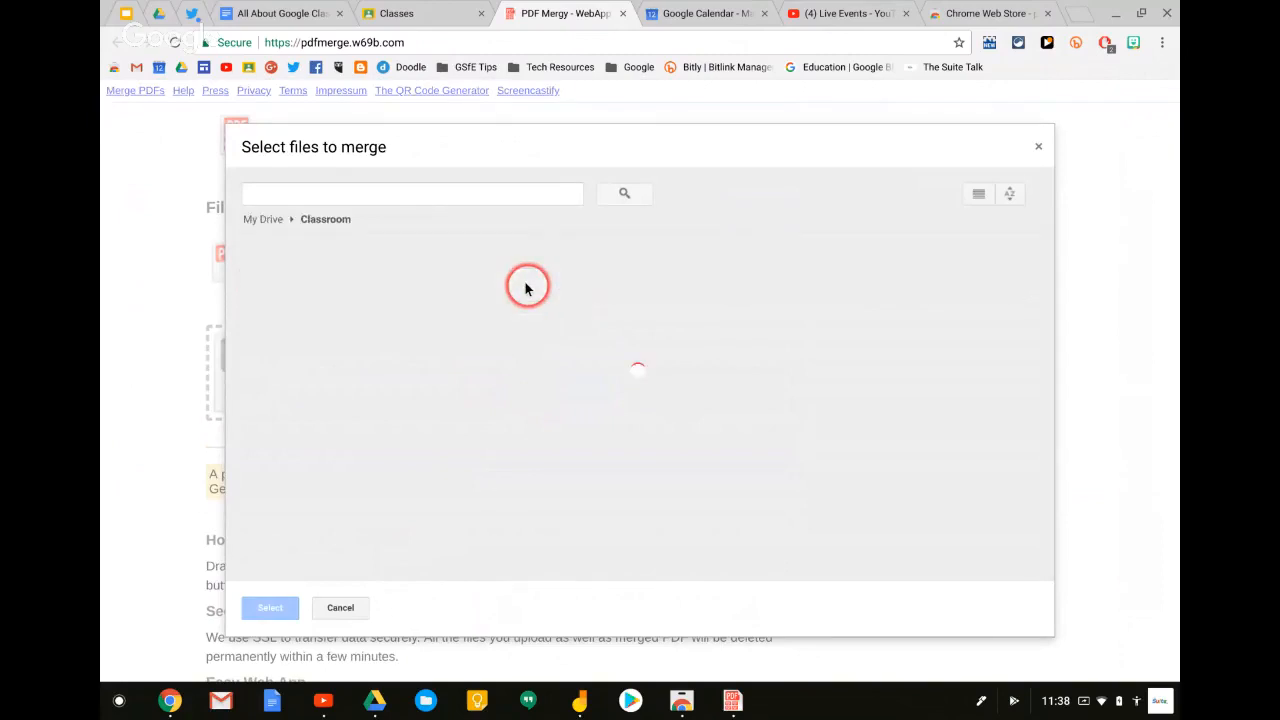
double_click(334, 290)
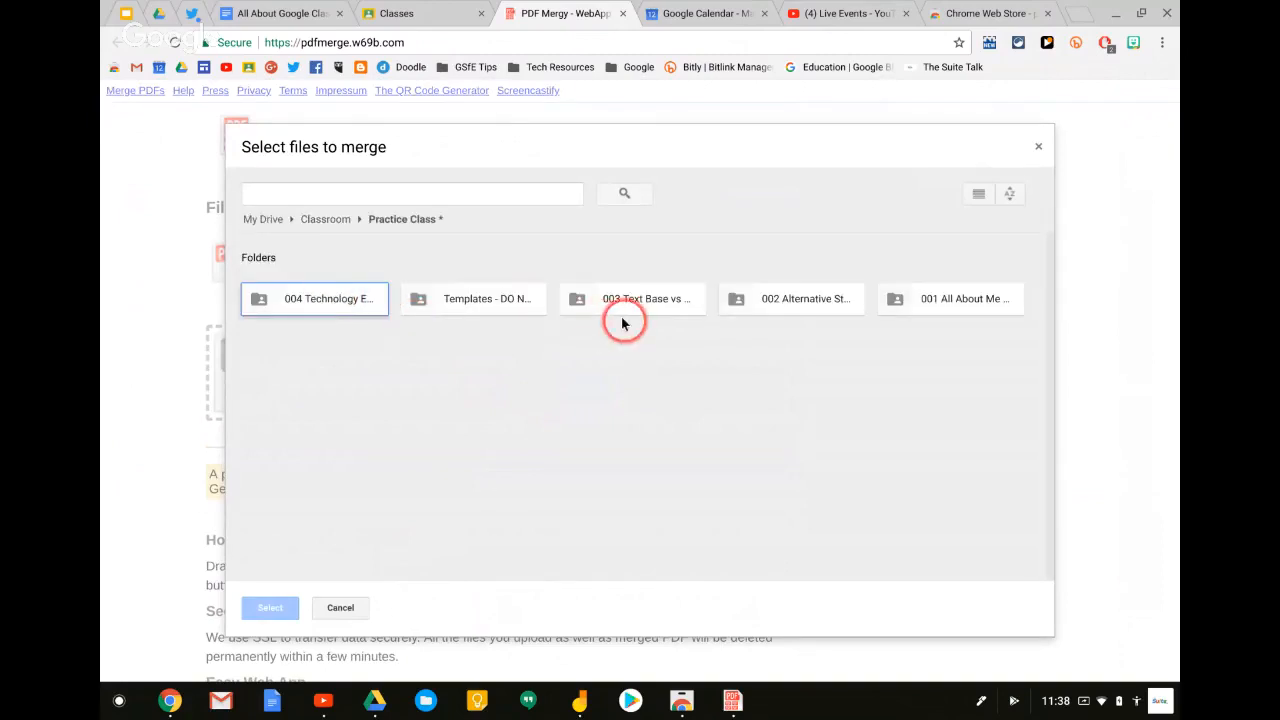
double_click(767, 293)
left_click(347, 309)
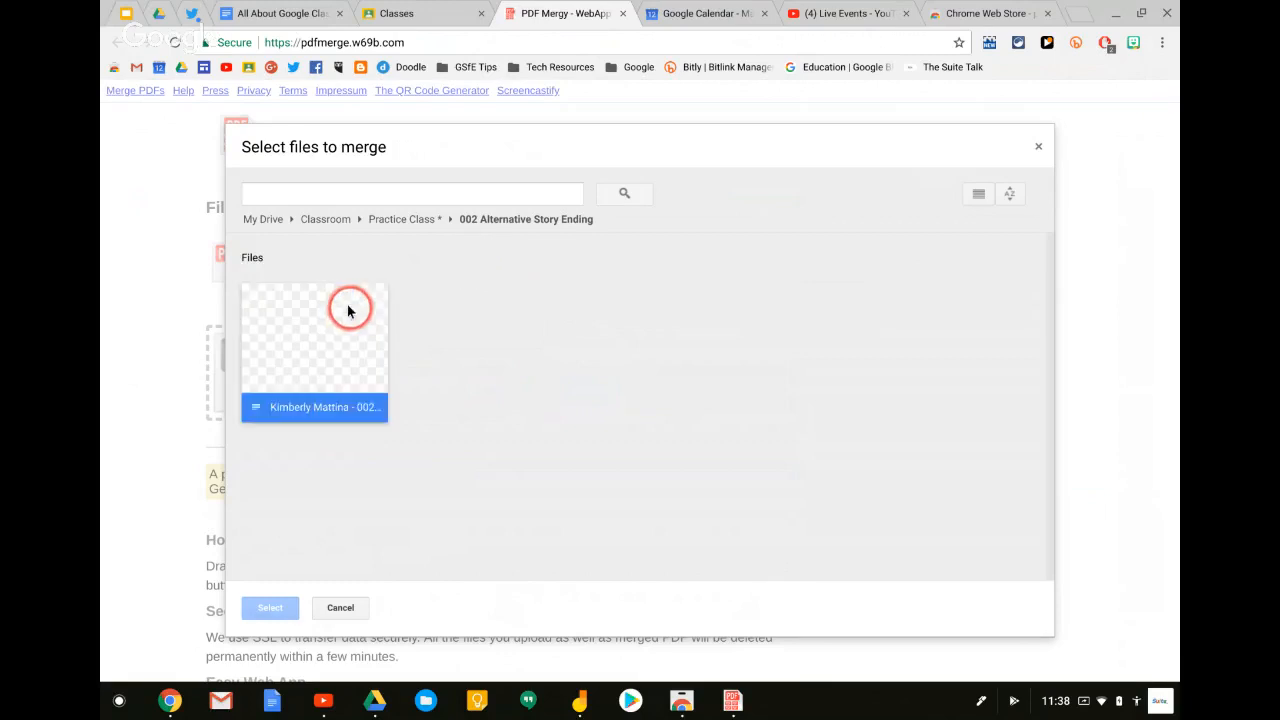
left_click(268, 610)
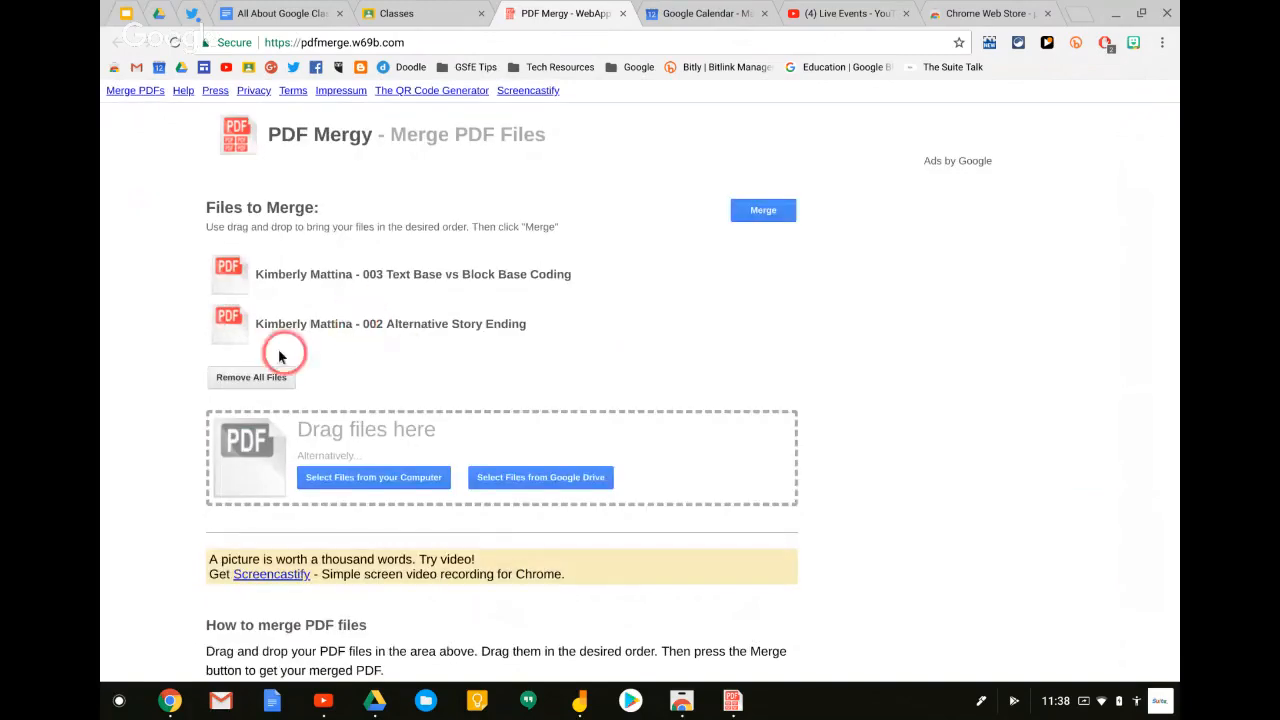
Add the student's 001 All About Me Presentation file from the Practice Class * folder in Google Drive to the merge list
left_click(533, 478)
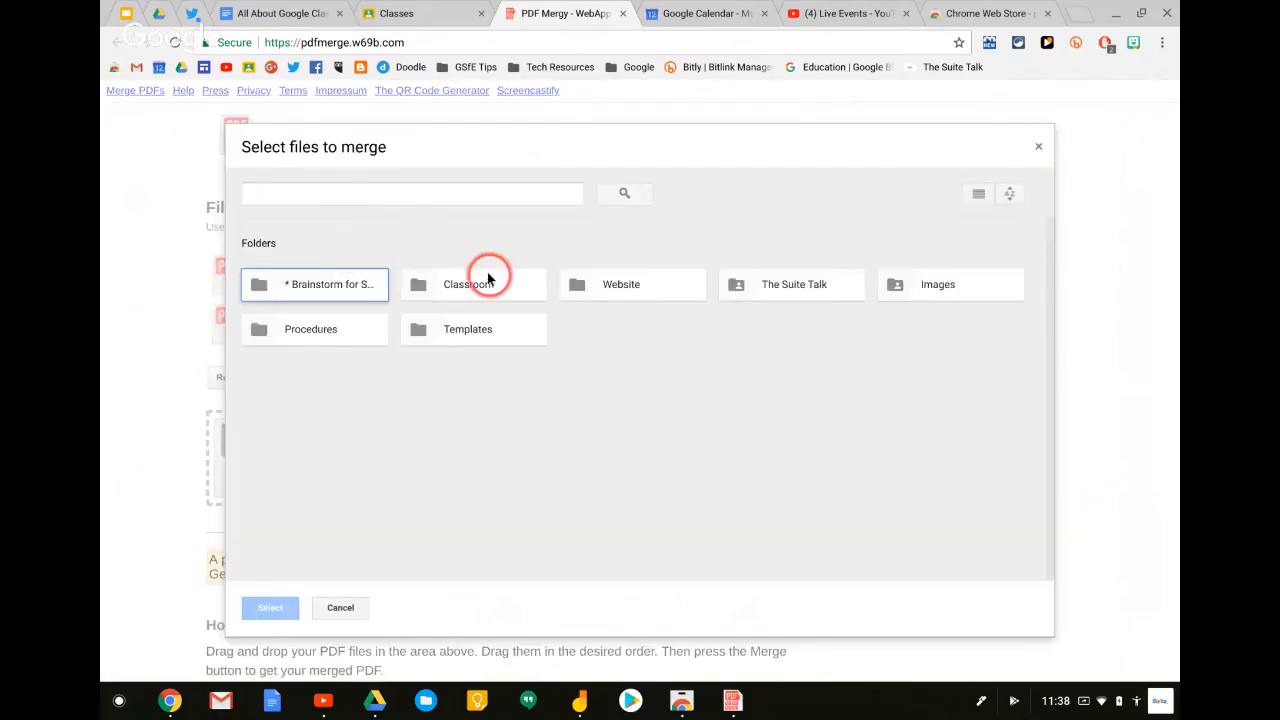
left_click(488, 277)
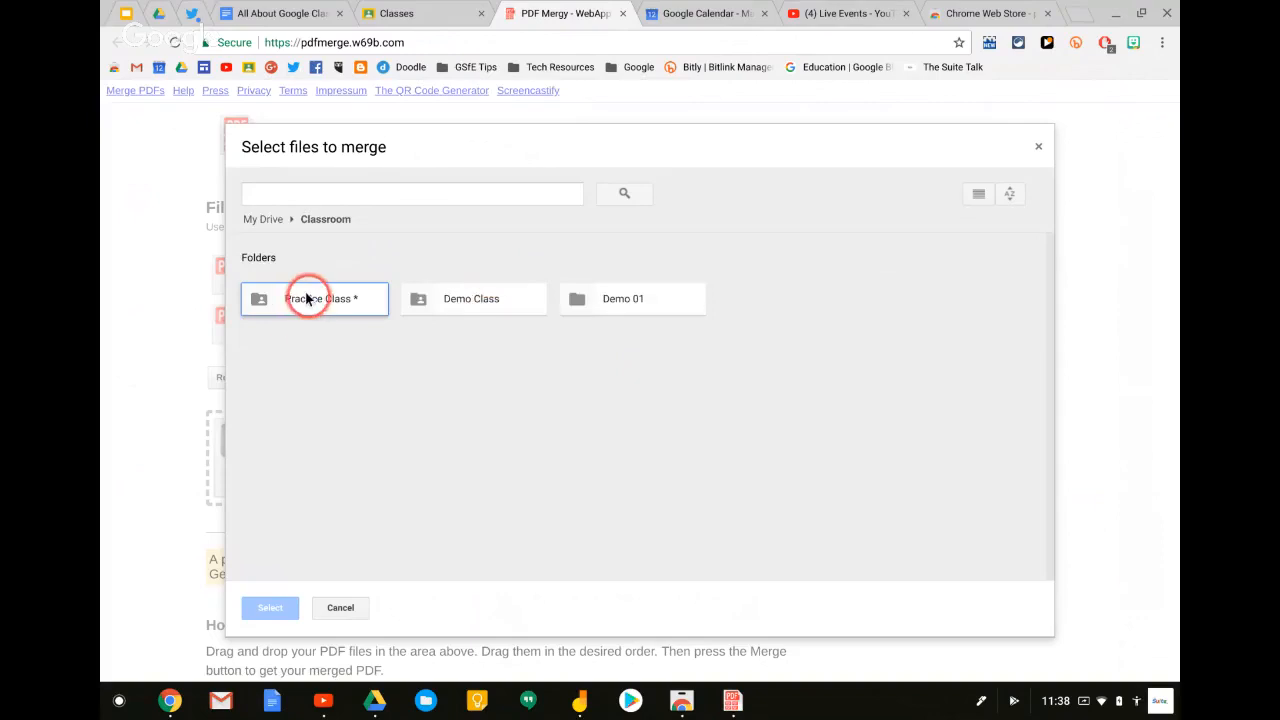
double_click(307, 298)
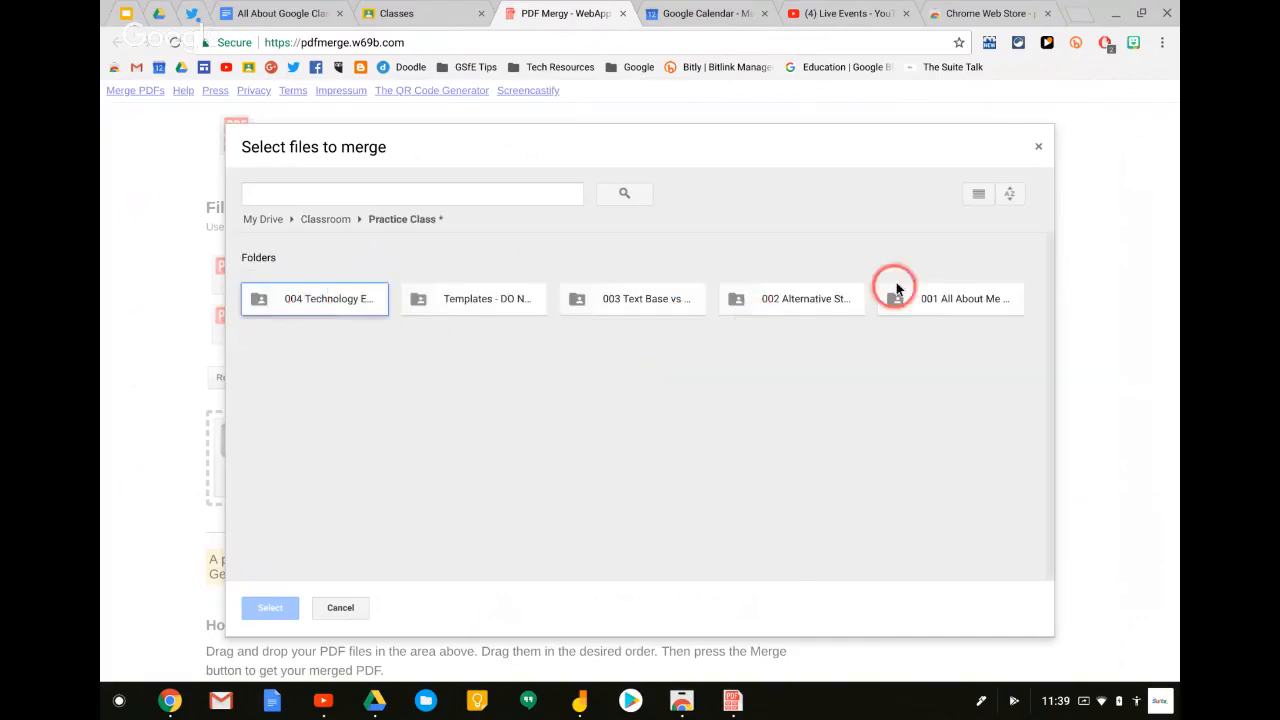
double_click(925, 299)
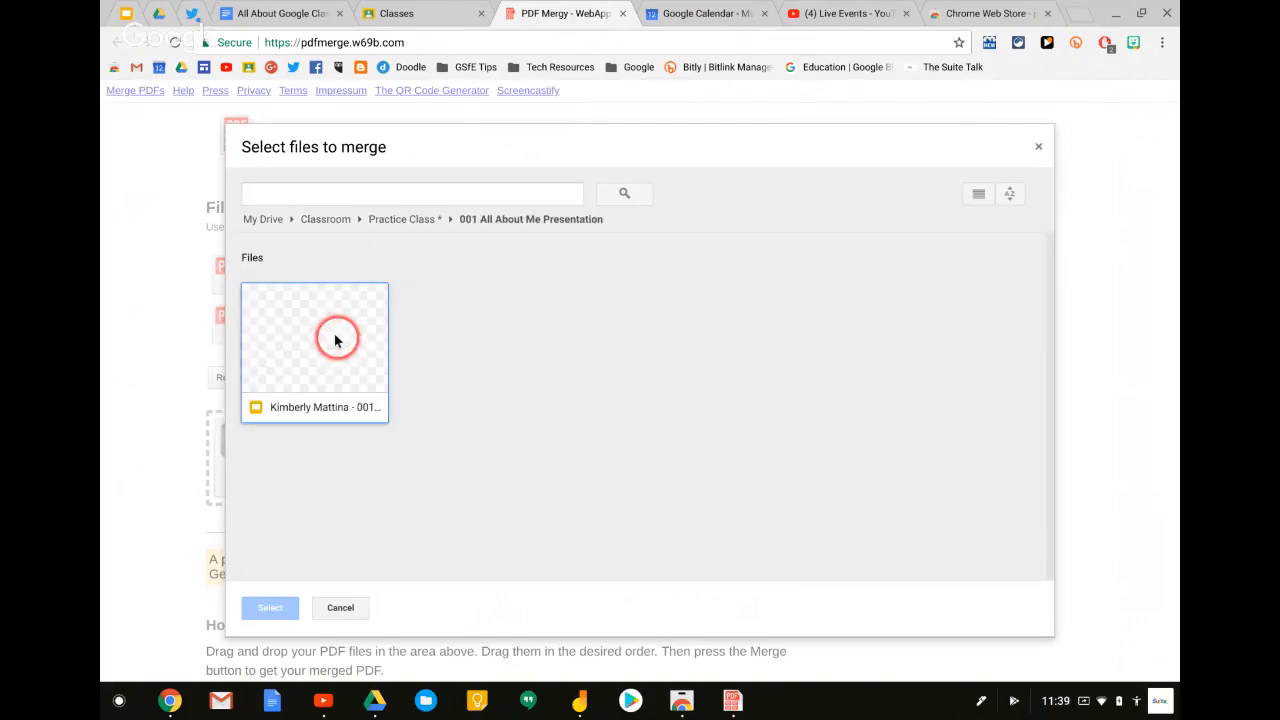
left_click(335, 341)
left_click(267, 607)
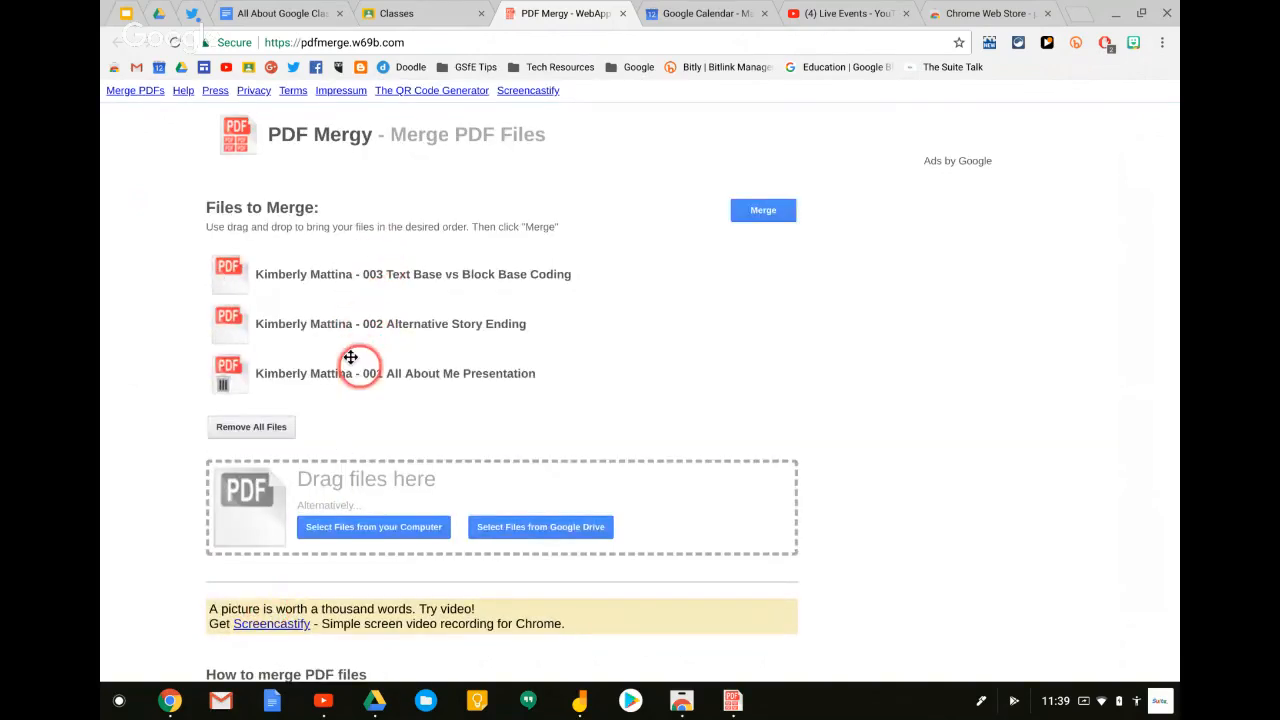
Merge the three assignment files and save the merged PDF to Google Drive as Practice.pdf
left_click(763, 211)
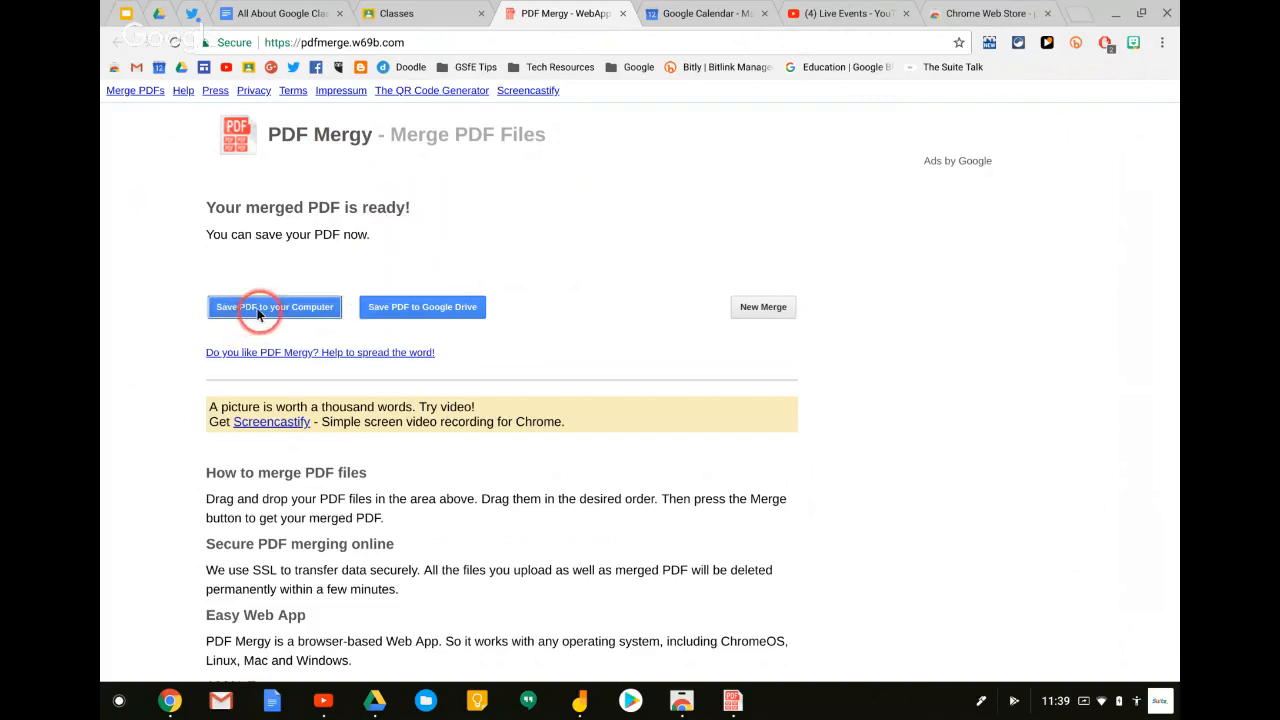
left_click(435, 307)
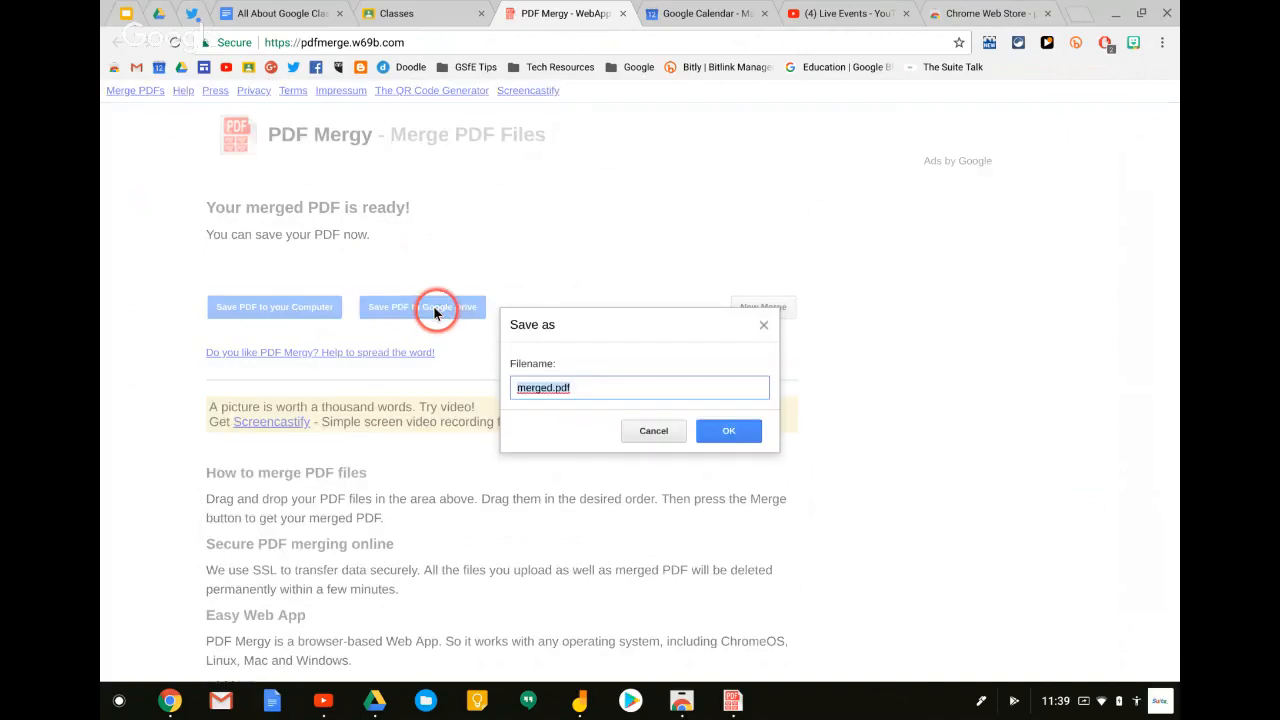
left_click(576, 404)
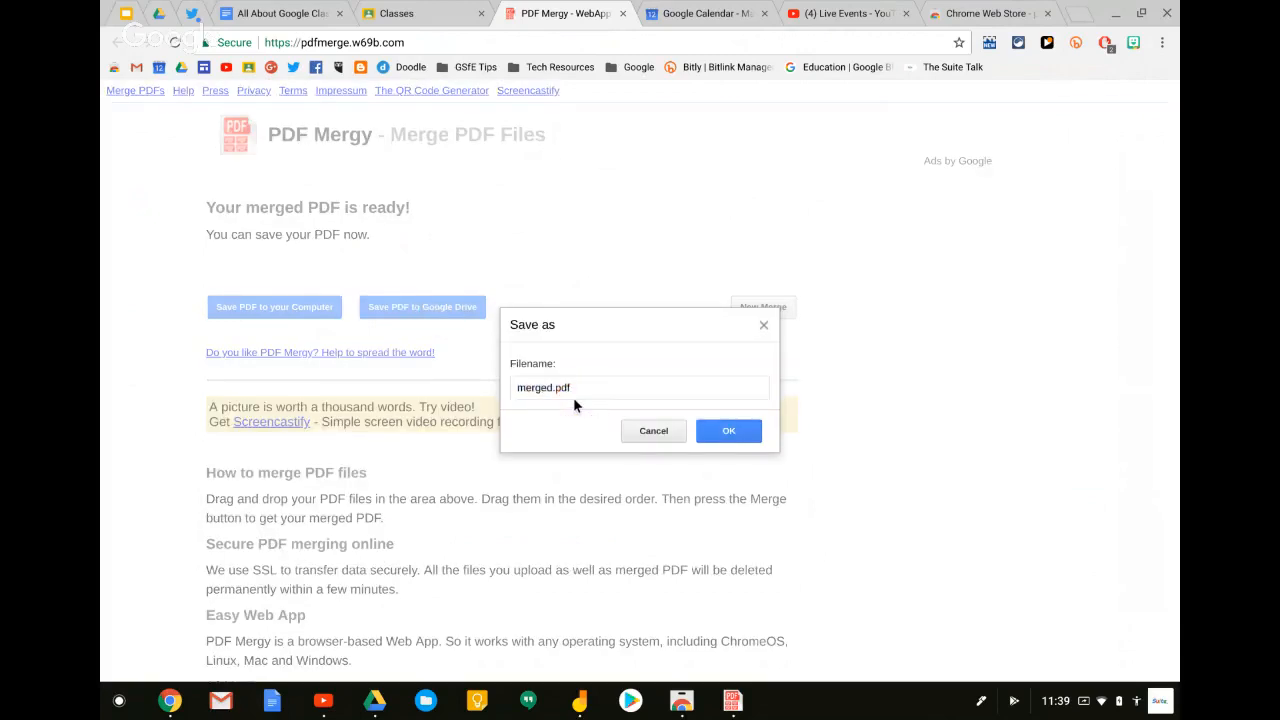
left_click(571, 389)
left_click(544, 386)
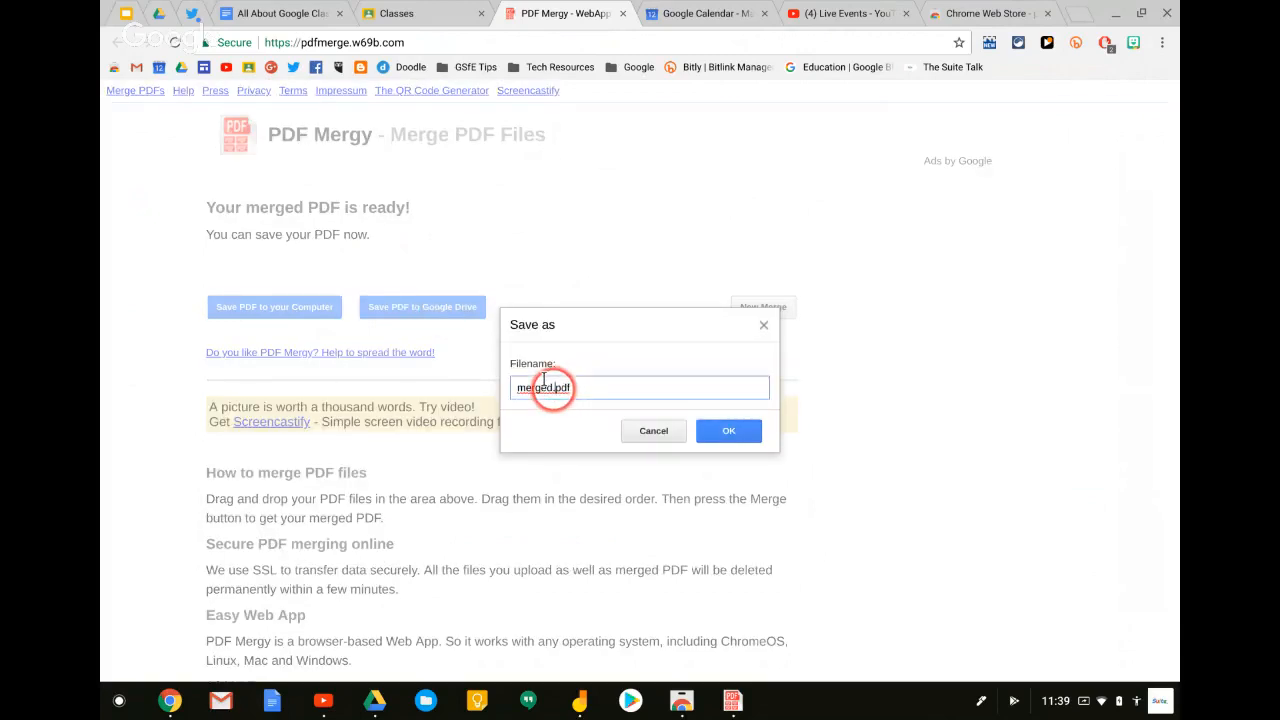
key("BackSpace")
key("BackSpace")
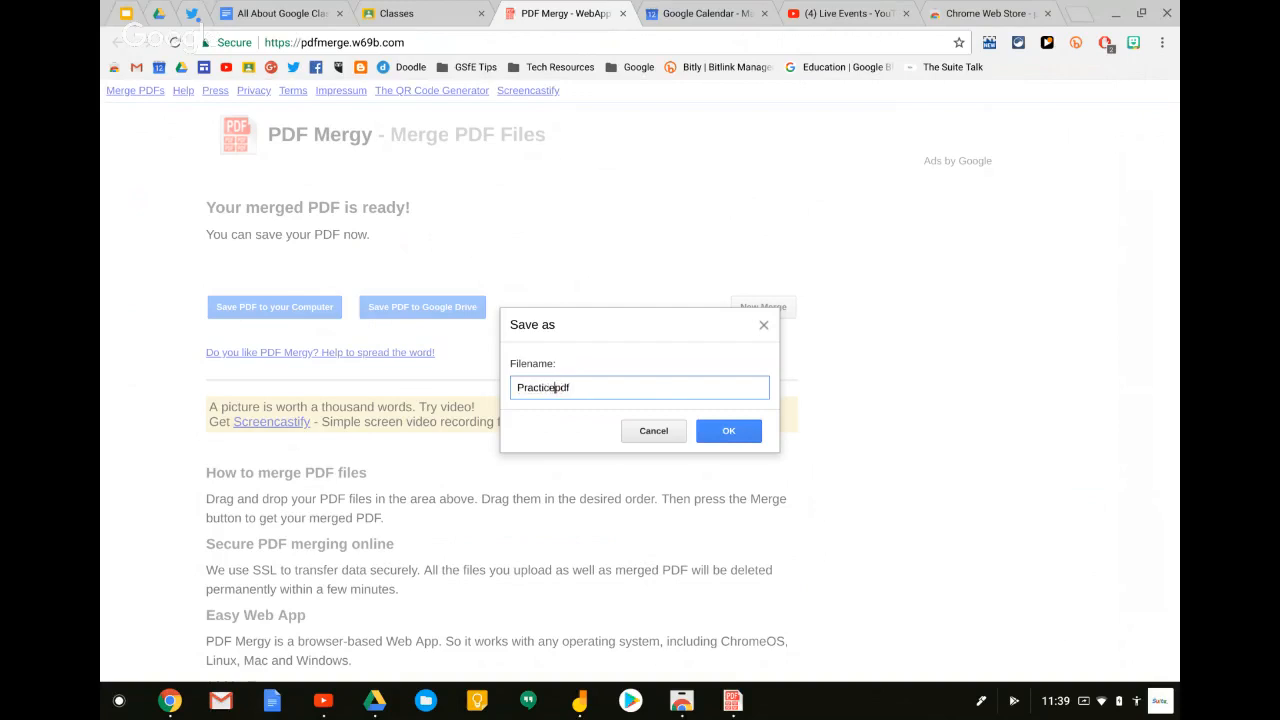
left_click(738, 431)
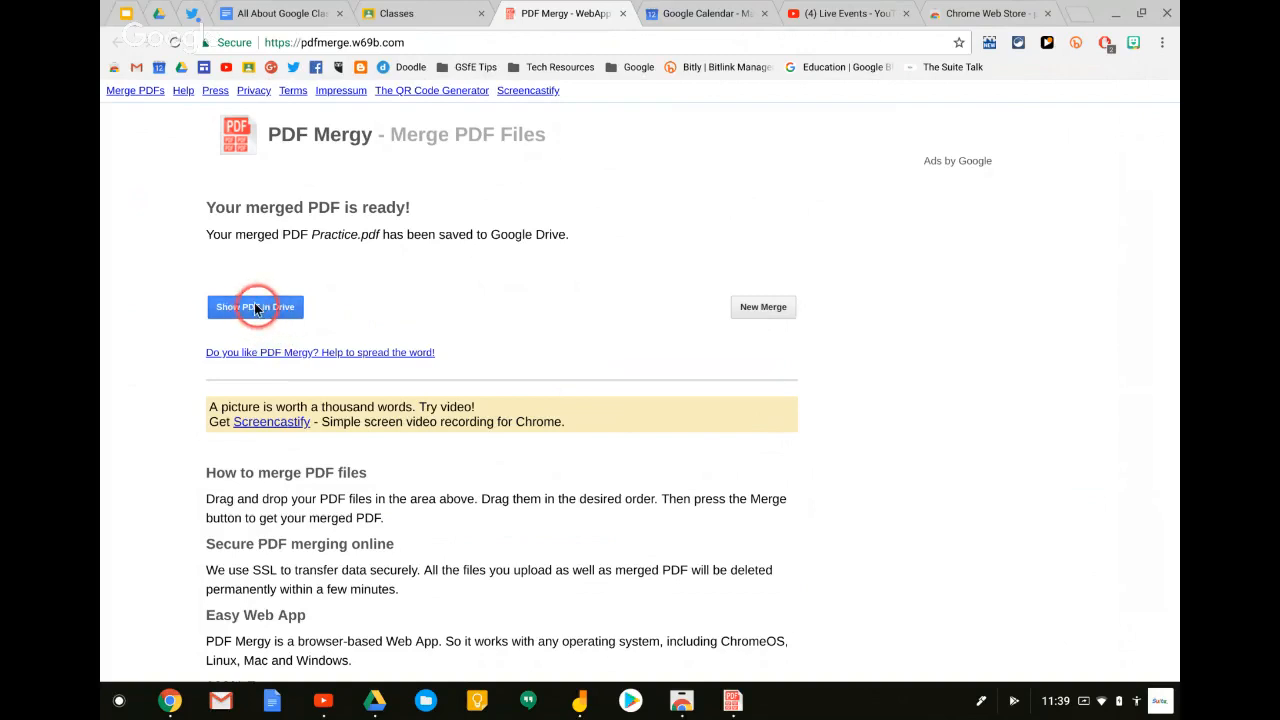
Open the merged Practice.pdf in Google Drive and look through its pages
left_click(256, 308)
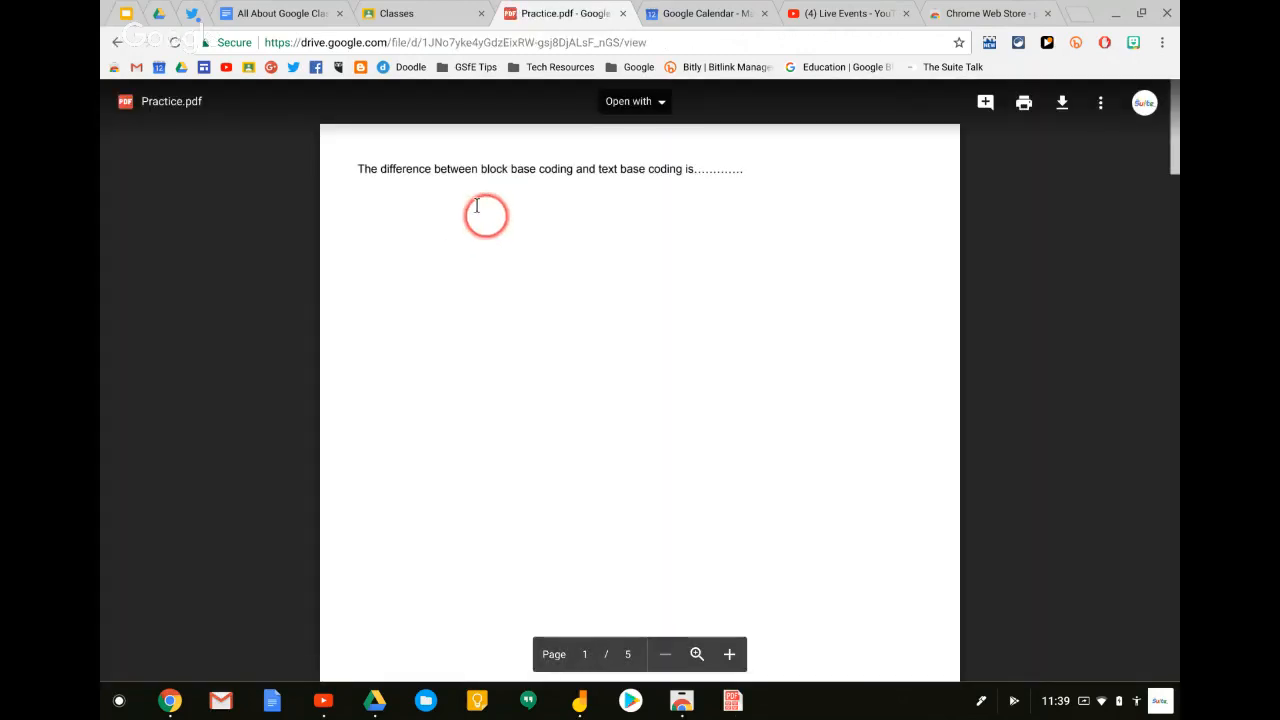
scroll(477, 206, "down", 4)
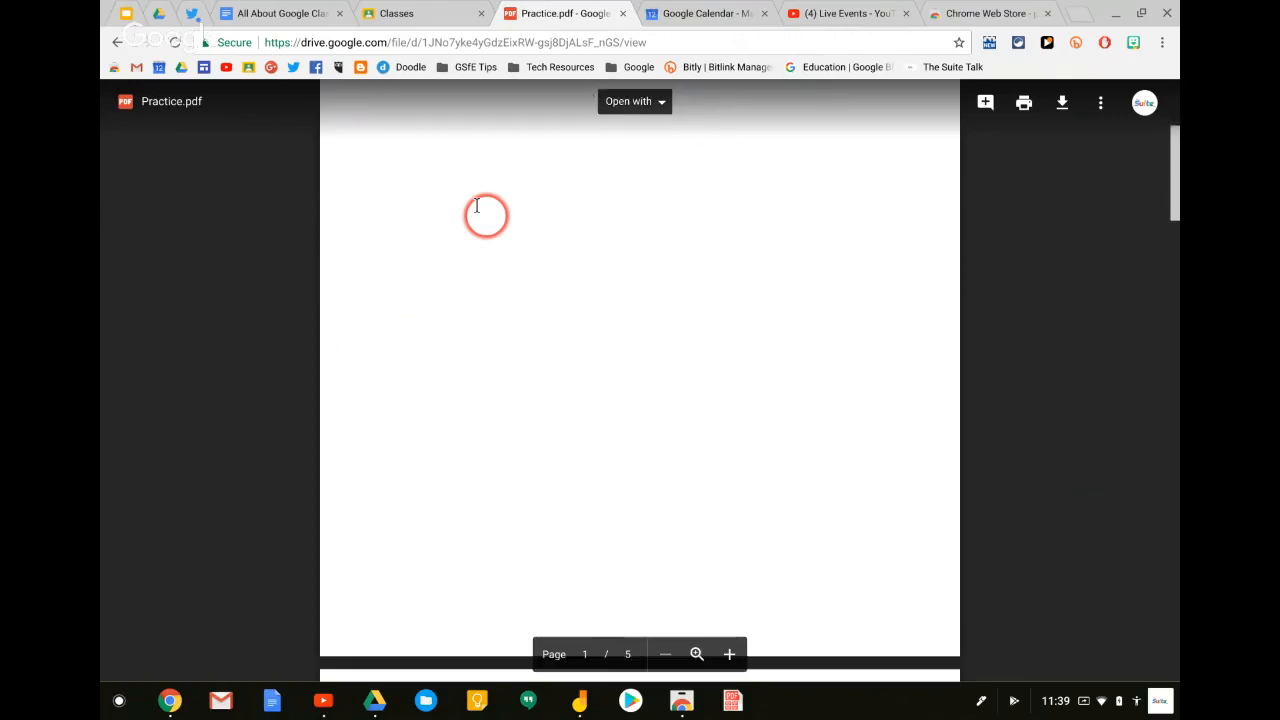
scroll(477, 206, "down", 2)
scroll(477, 206, "down", 2)
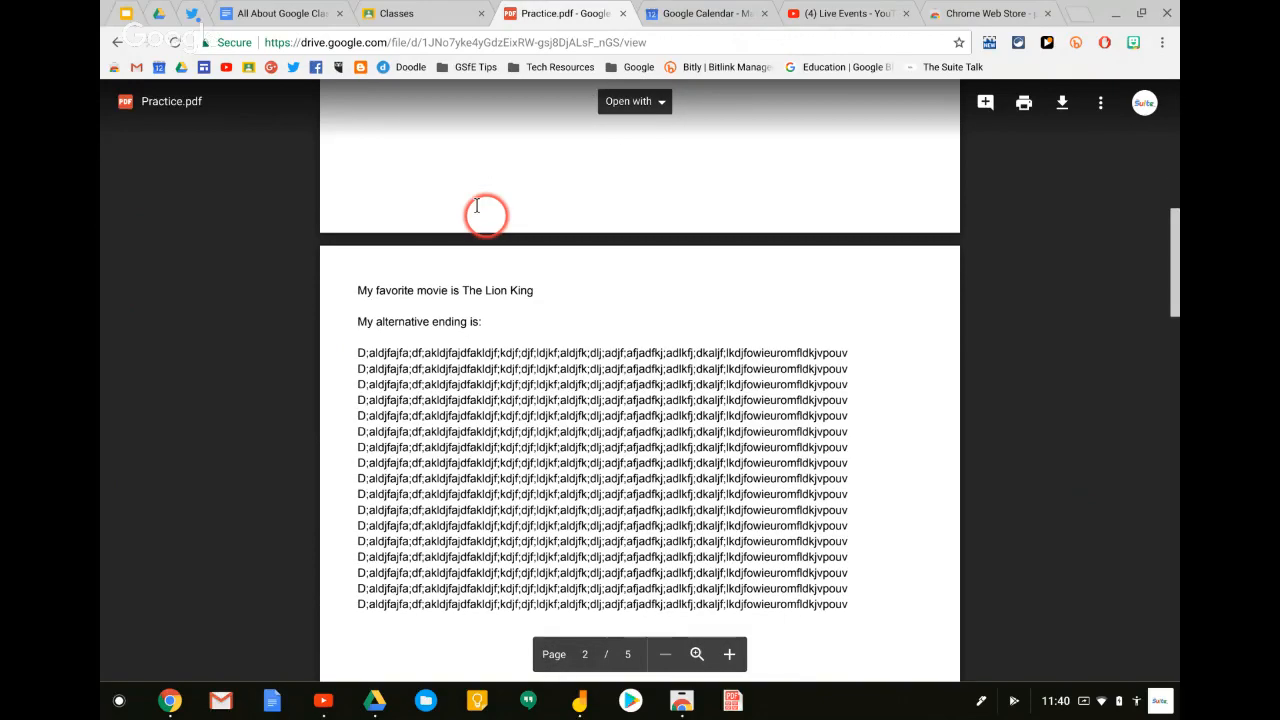
scroll(477, 206, "down", 8)
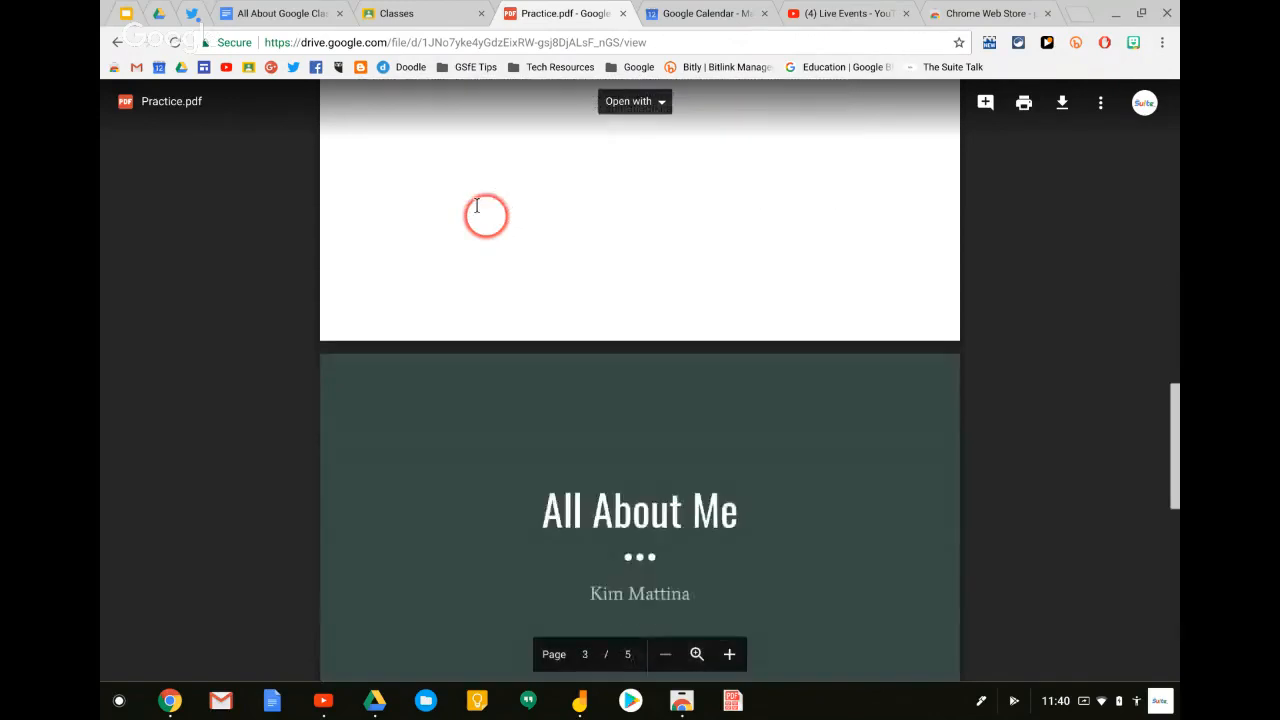
scroll(477, 206, "down", 5)
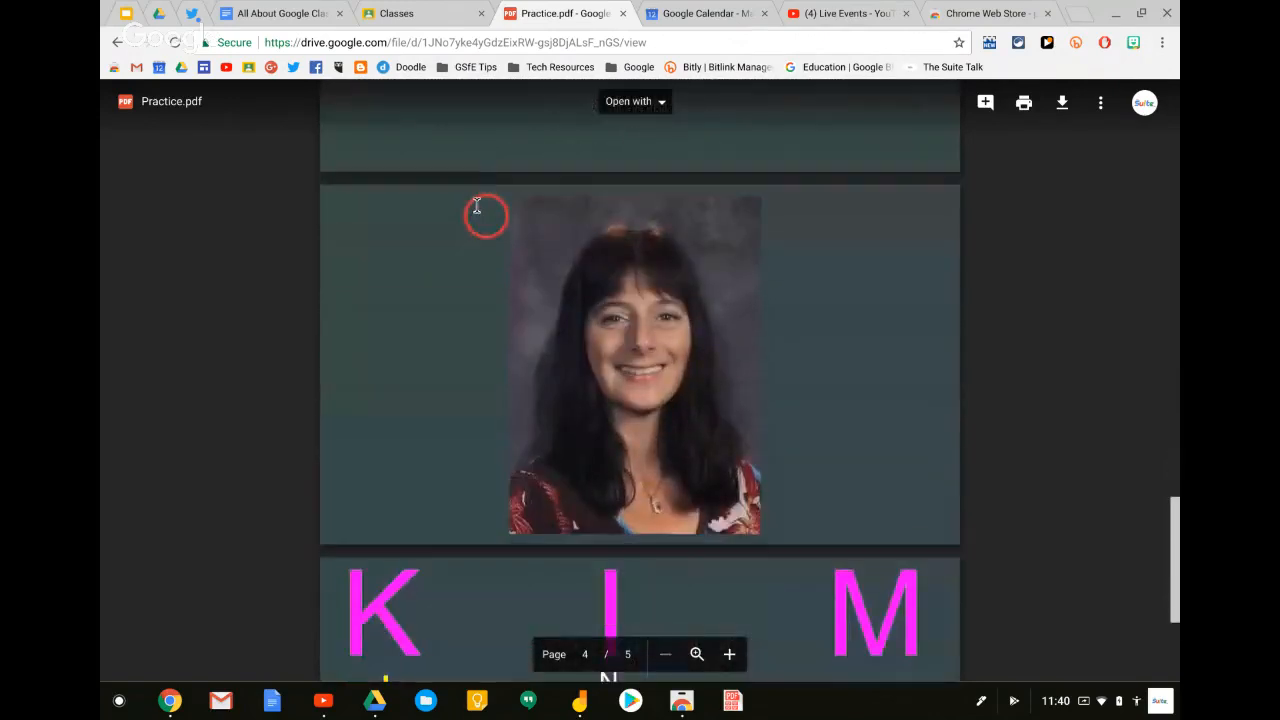
scroll(477, 206, "down", 2)
scroll(477, 206, "up", 2)
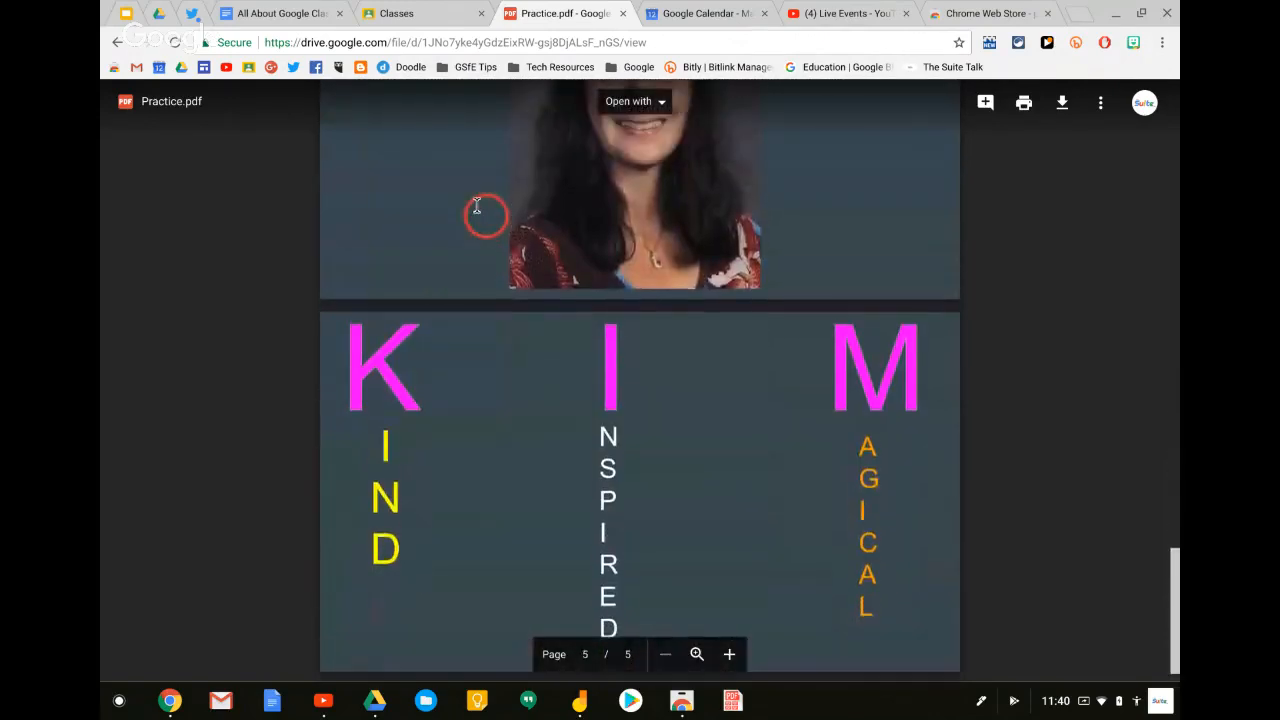
scroll(477, 206, "up", 7)
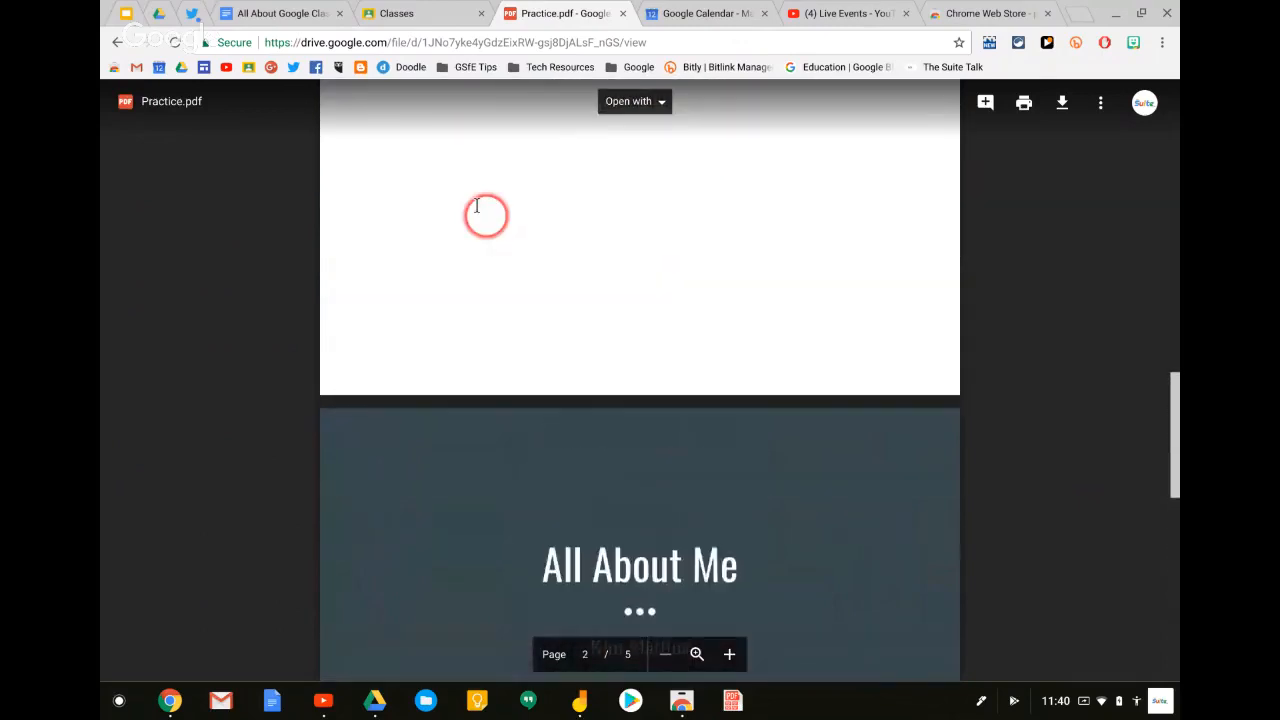
scroll(477, 206, "up", 8)
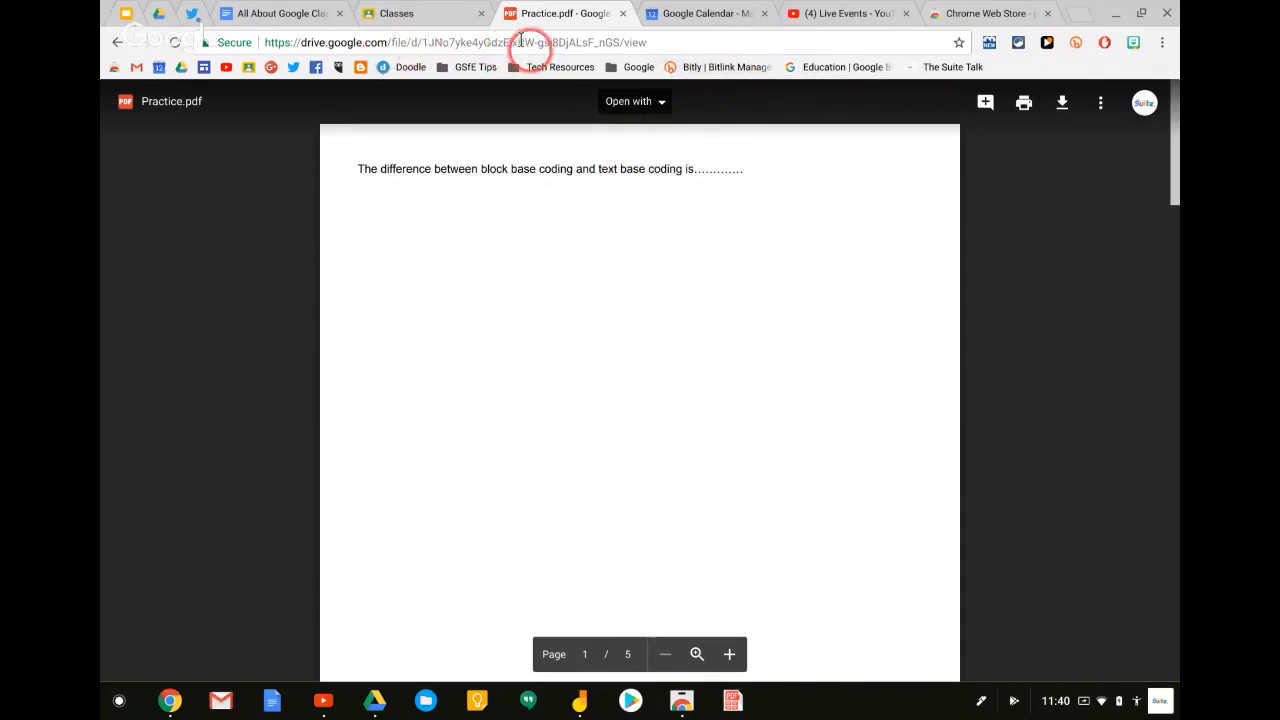
Switch to Google Drive and locate the saved Practice.pdf in My Drive
left_click(160, 14)
left_click(394, 218)
left_click(357, 152)
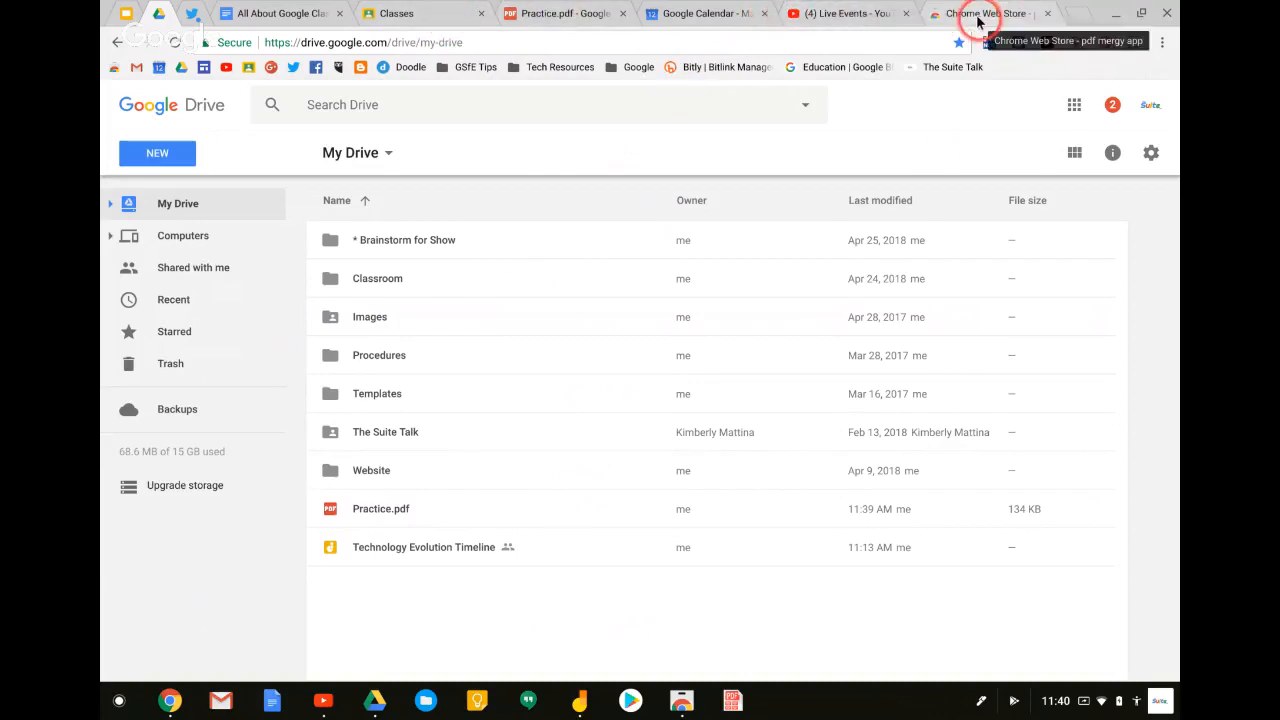
Close the Practice.pdf page, review the end-of-year tips in the All About Google Classroom document, and close the Chrome Web Store page
left_click(573, 12)
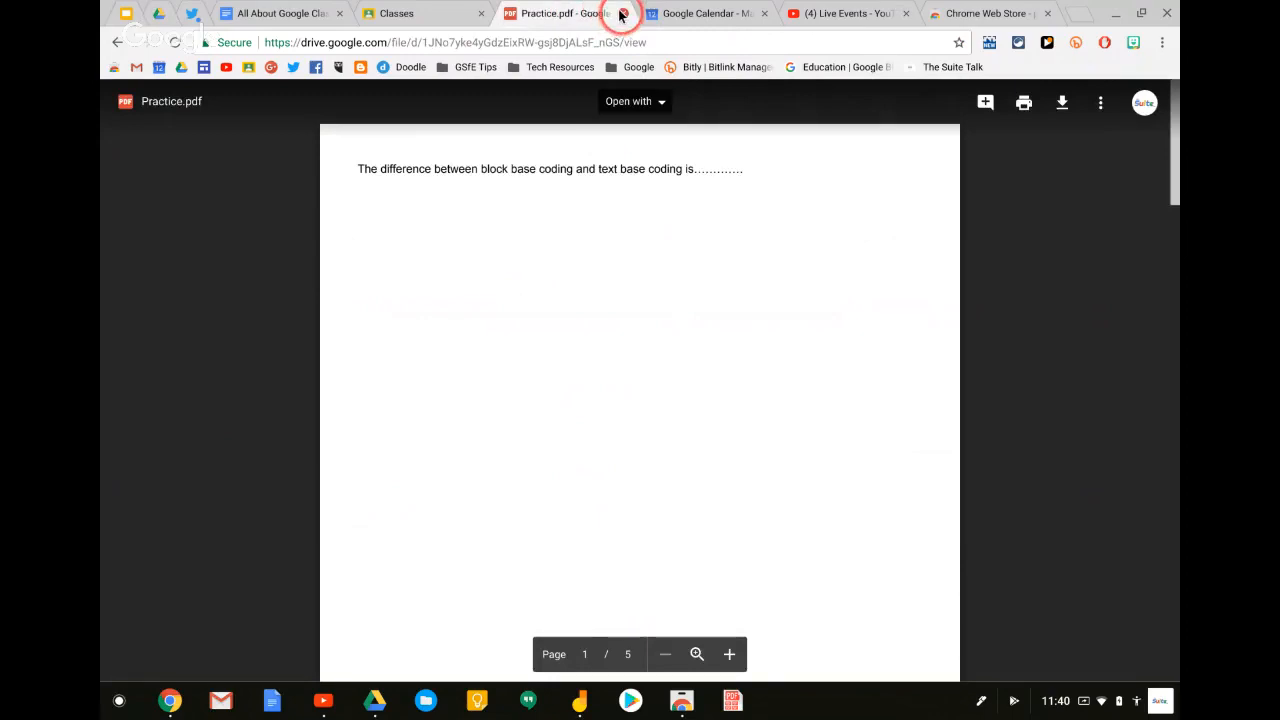
left_click(622, 13)
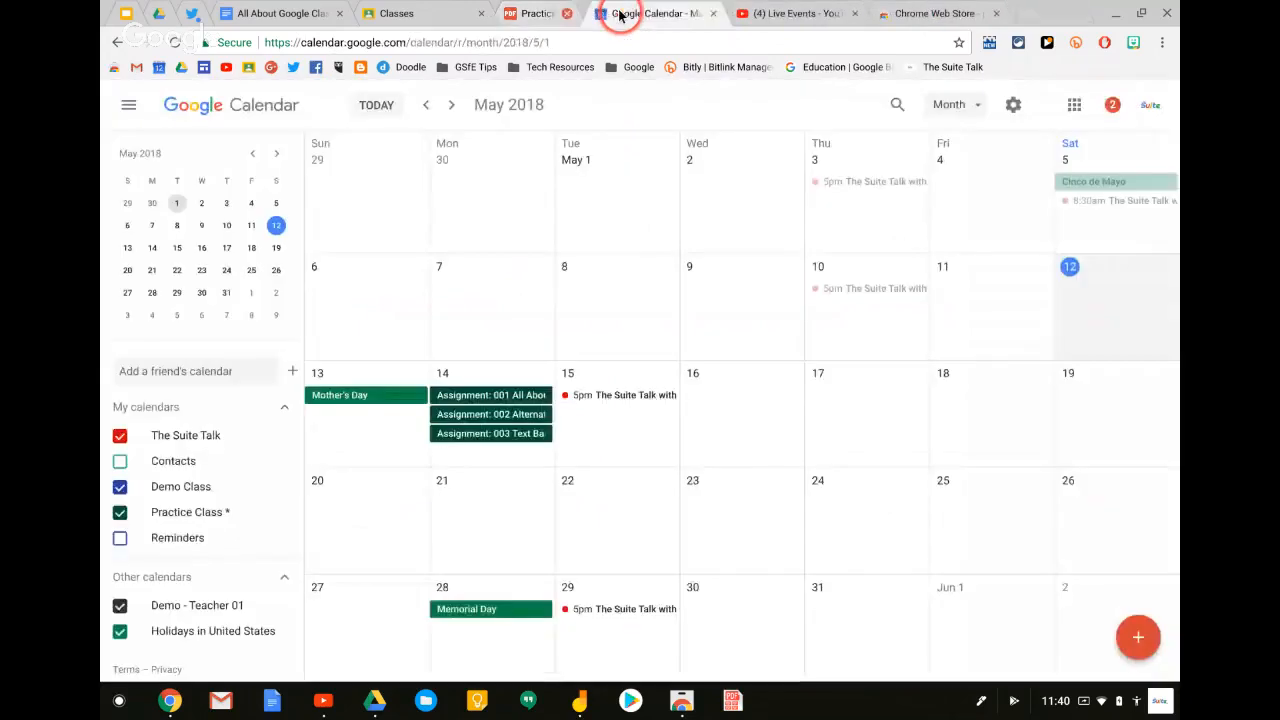
left_click(285, 13)
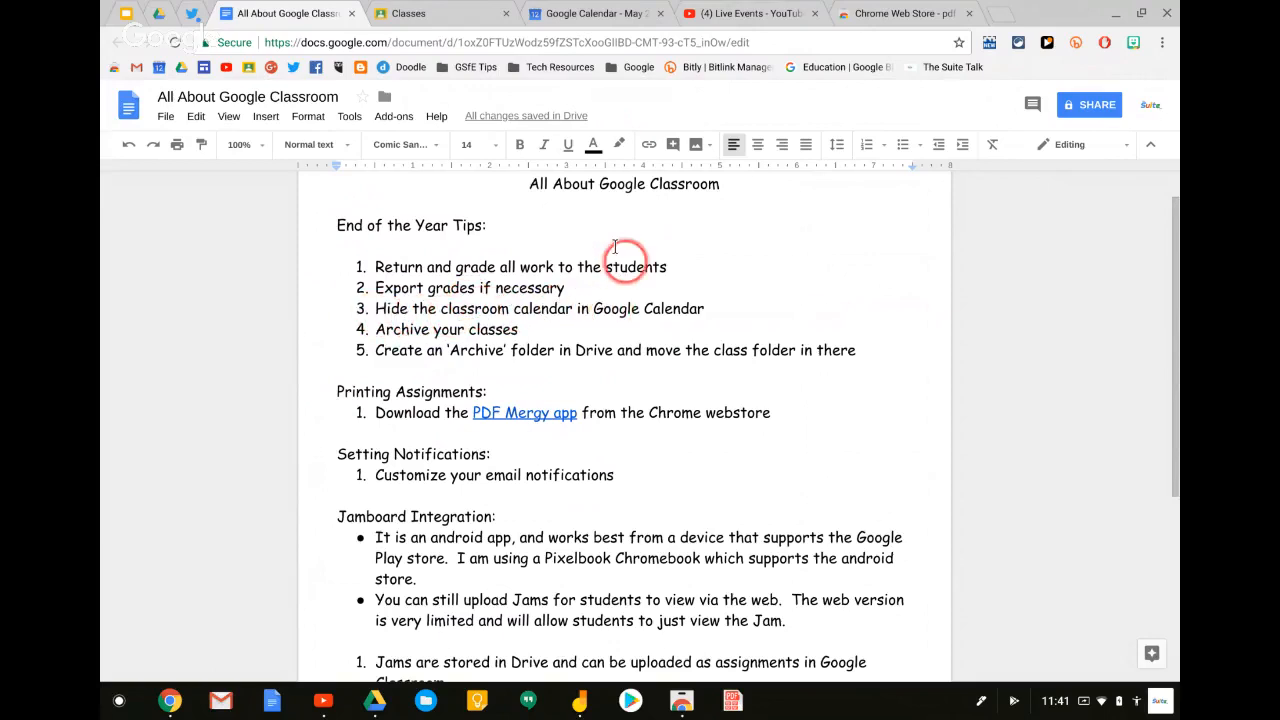
left_click(968, 13)
Hide the Demo Class calendar from the calendar list in Google Calendar
left_click(573, 13)
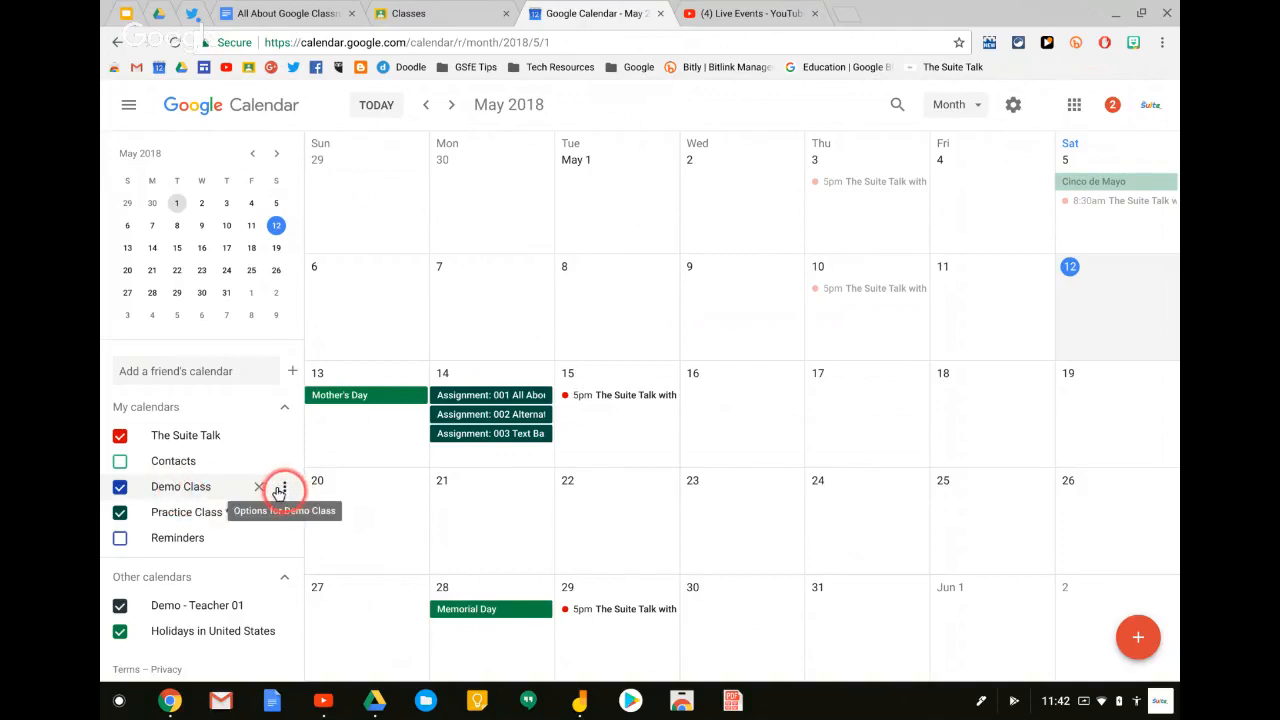
left_click(281, 489)
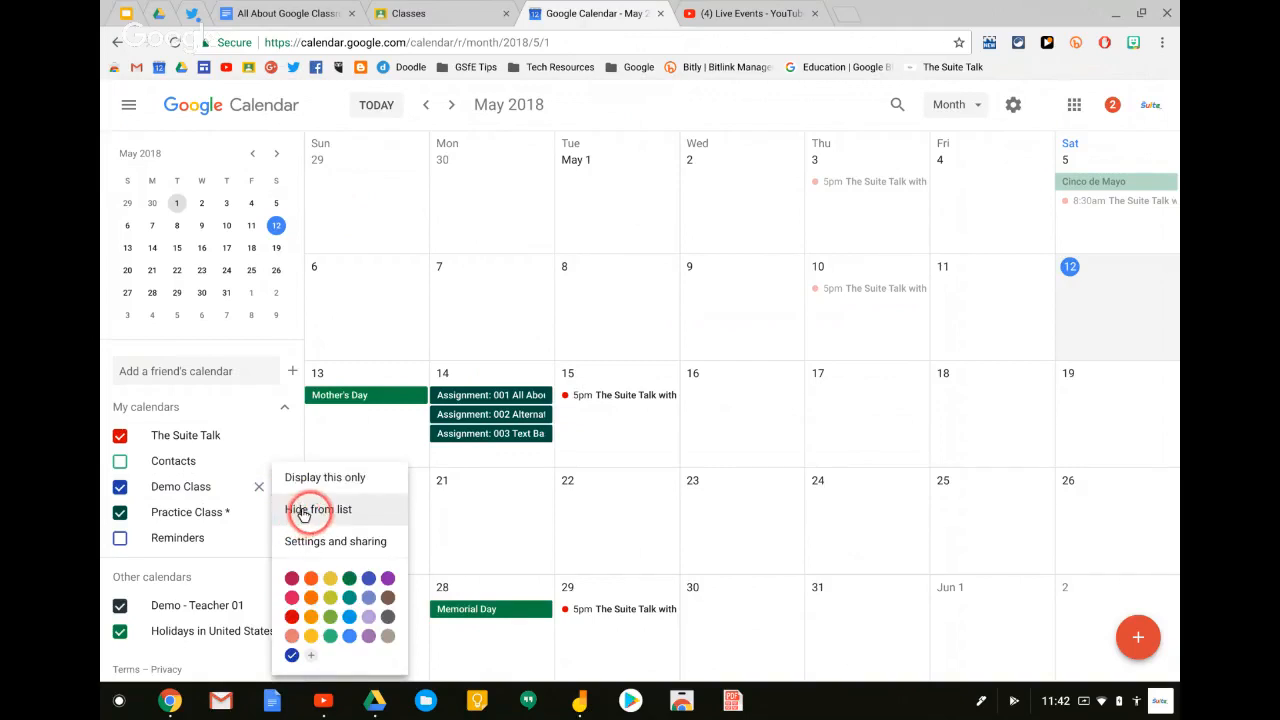
left_click(304, 512)
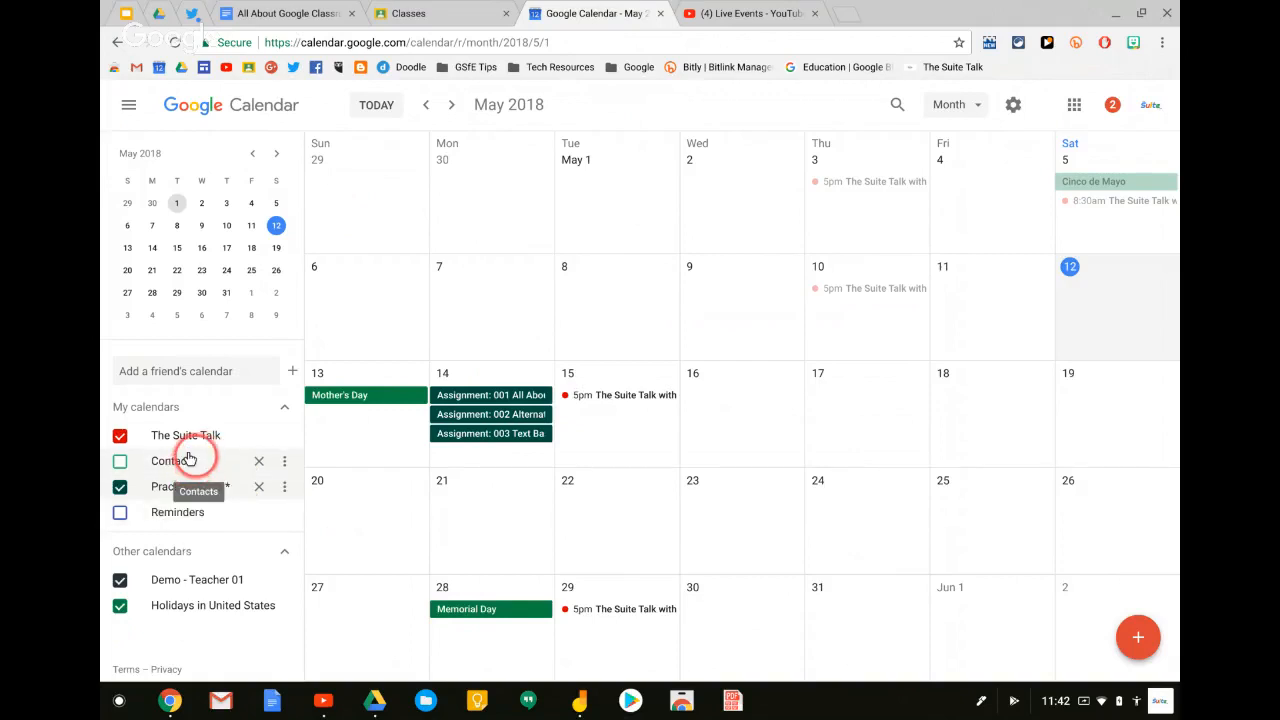
Check the tips document, archive Demo Class in Google Classroom, and view the archived classes
left_click(408, 13)
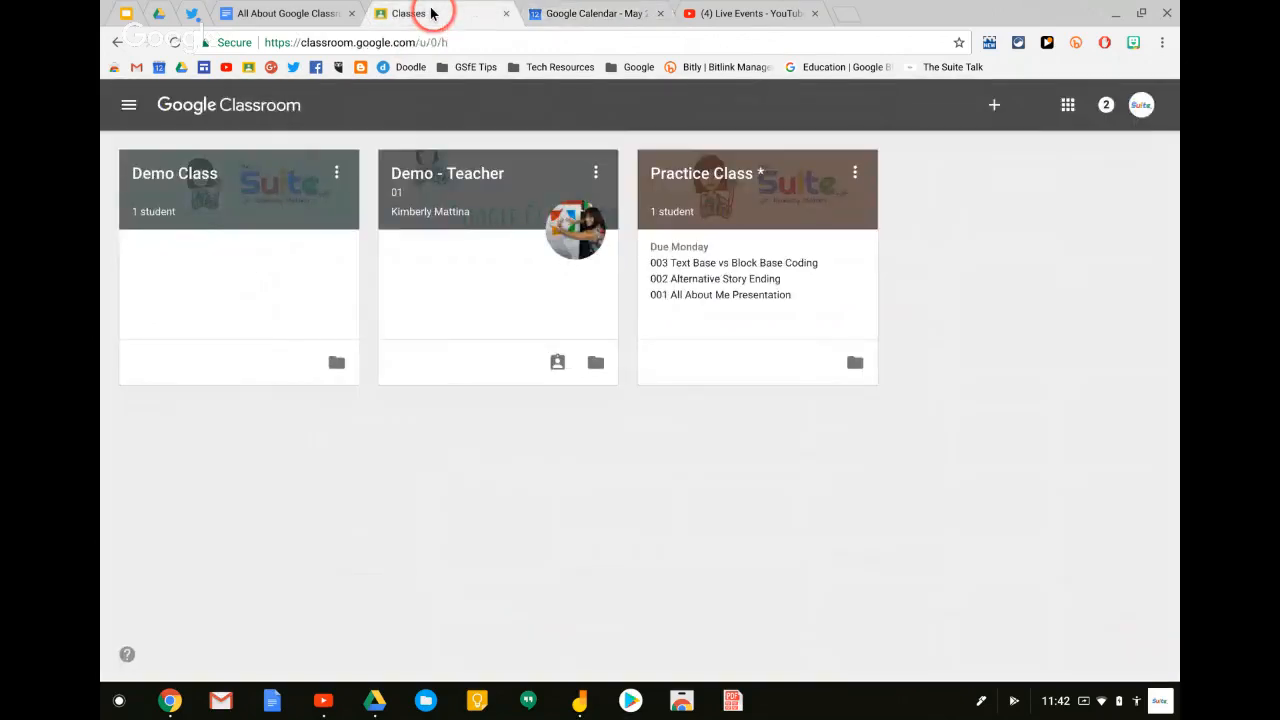
left_click(271, 10)
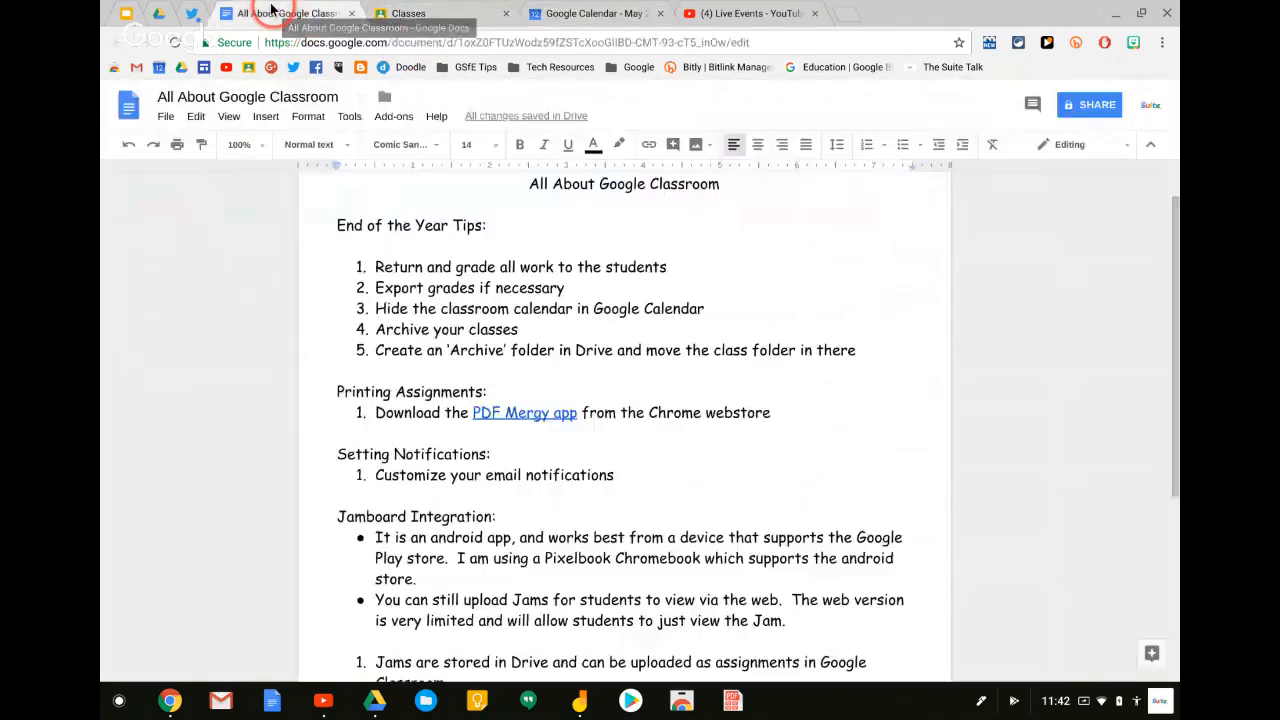
left_click(422, 13)
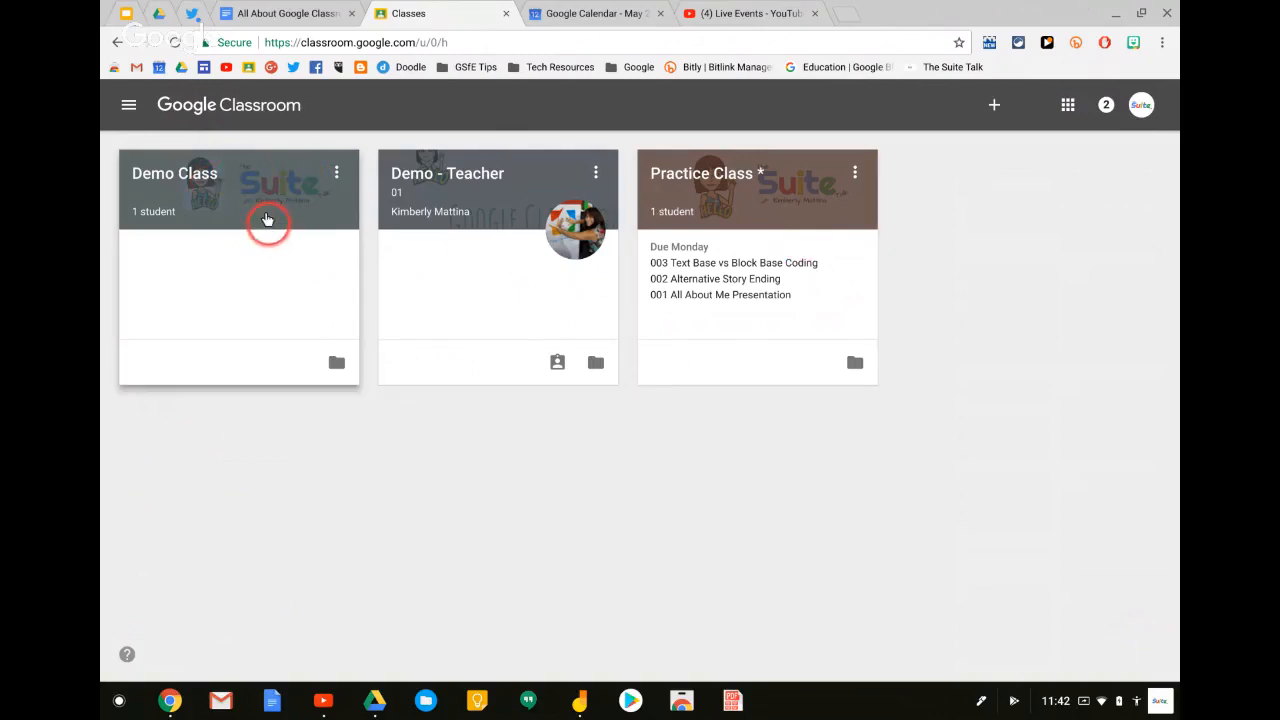
left_click(334, 176)
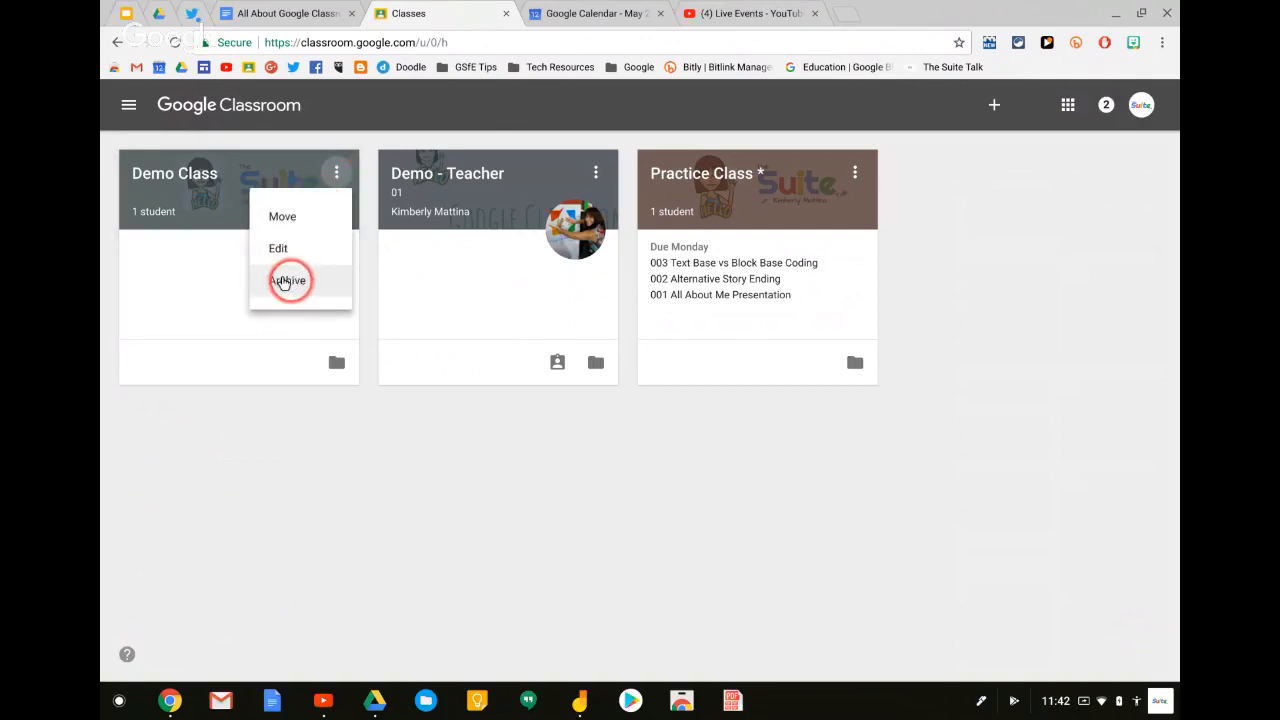
left_click(285, 281)
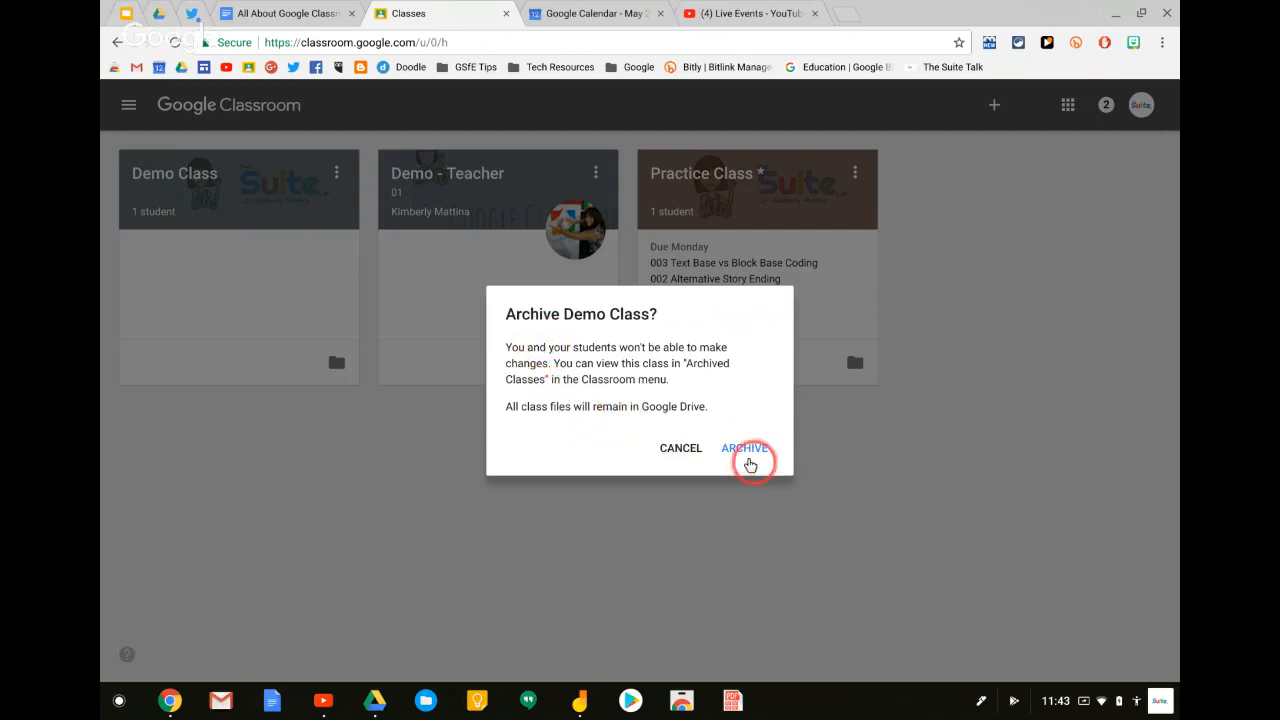
left_click(746, 449)
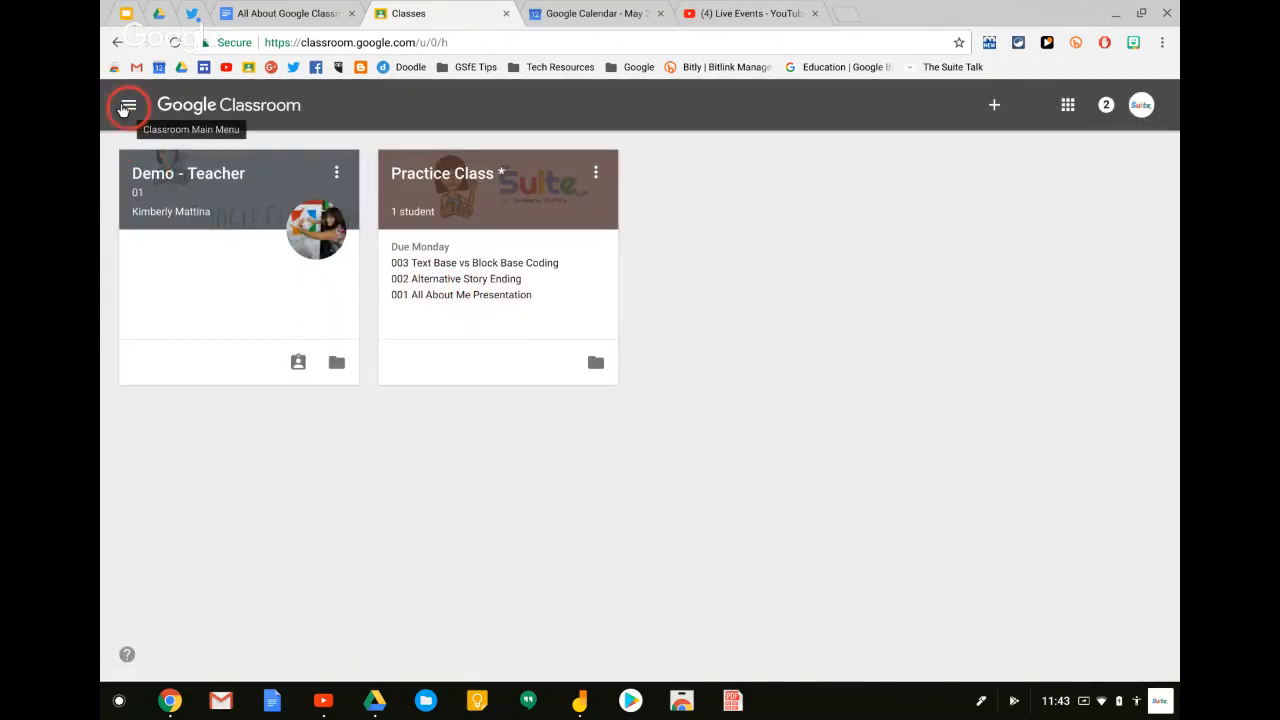
left_click(126, 106)
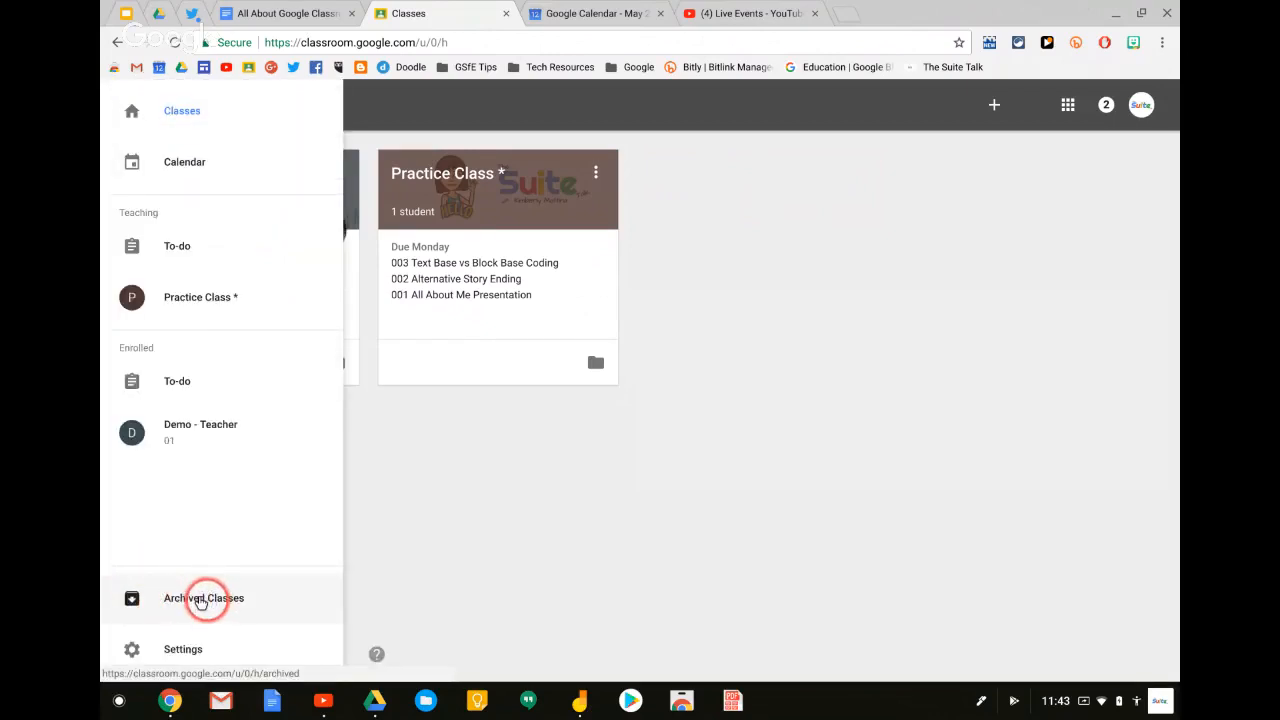
left_click(203, 600)
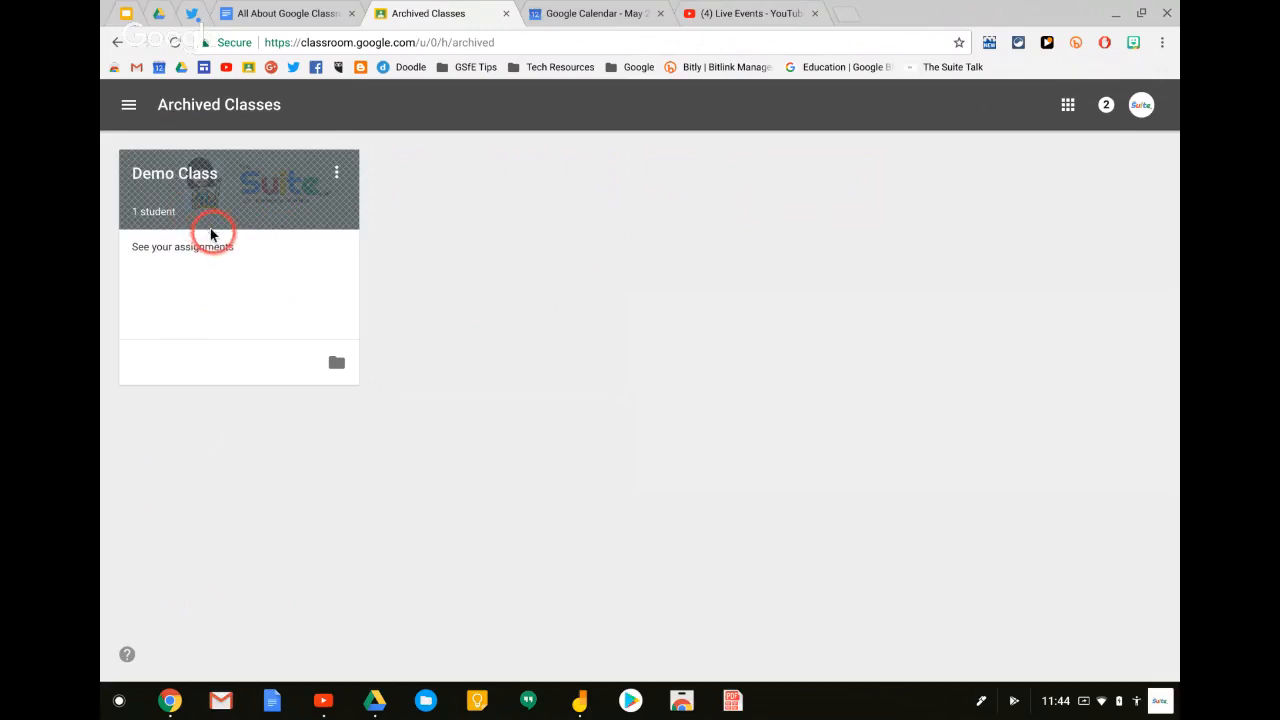
Switch to Google Drive and open the Classroom folder to view its class folders
left_click(158, 17)
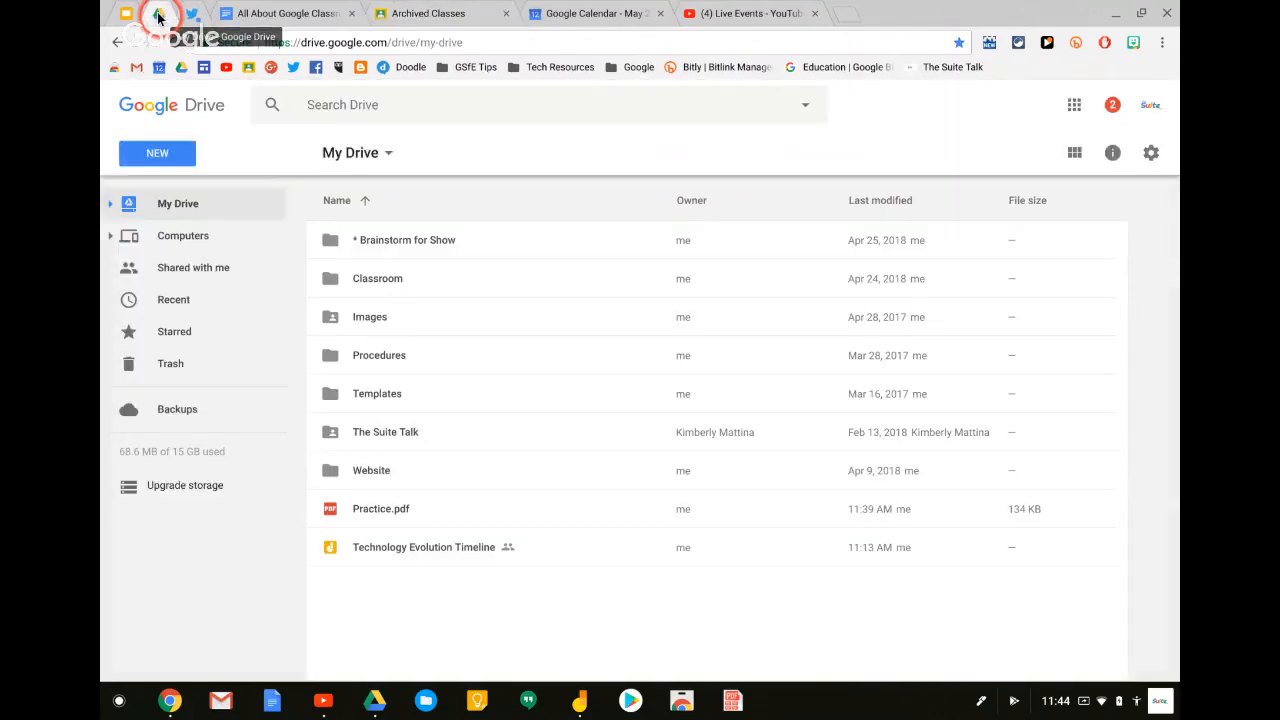
left_click(372, 281)
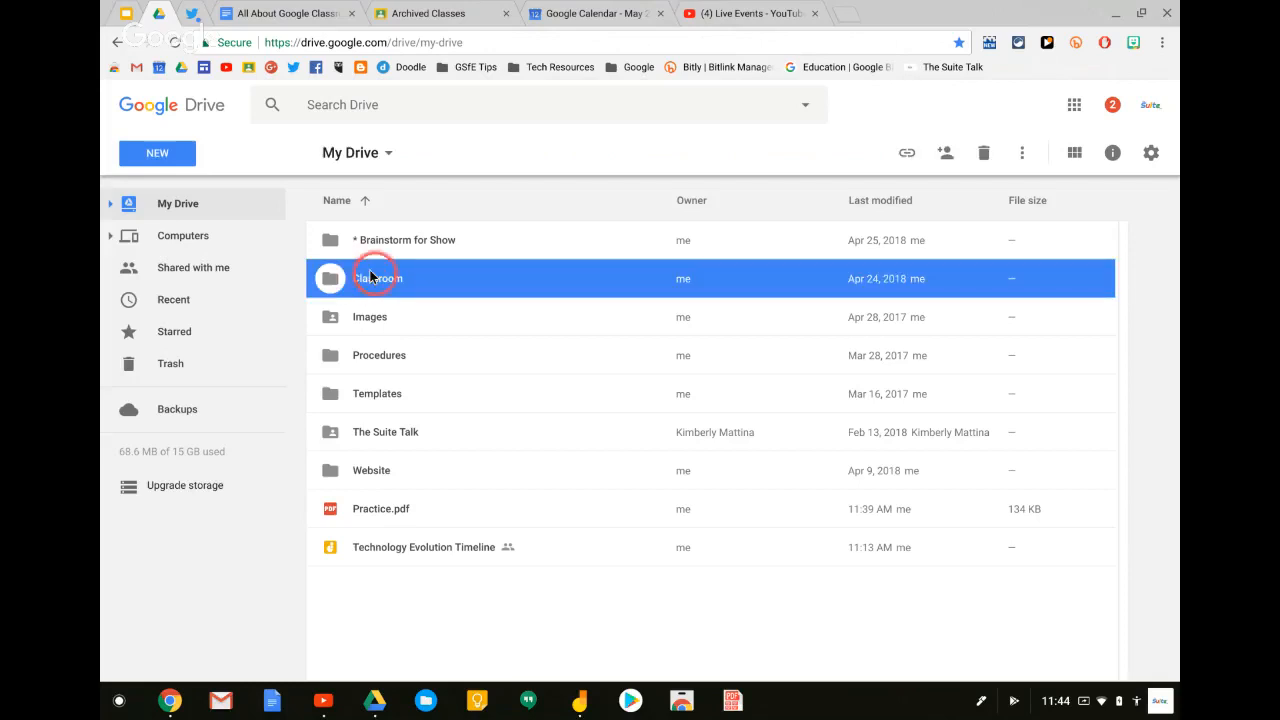
double_click(384, 276)
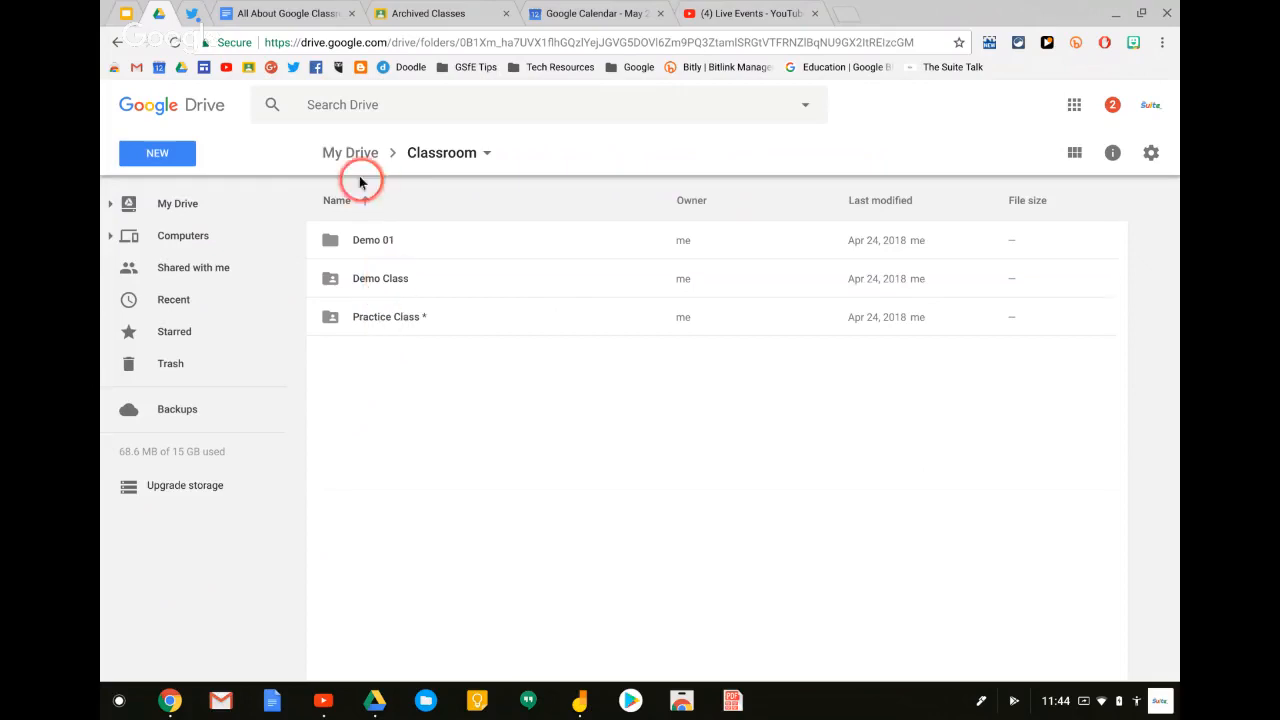
left_click(159, 155)
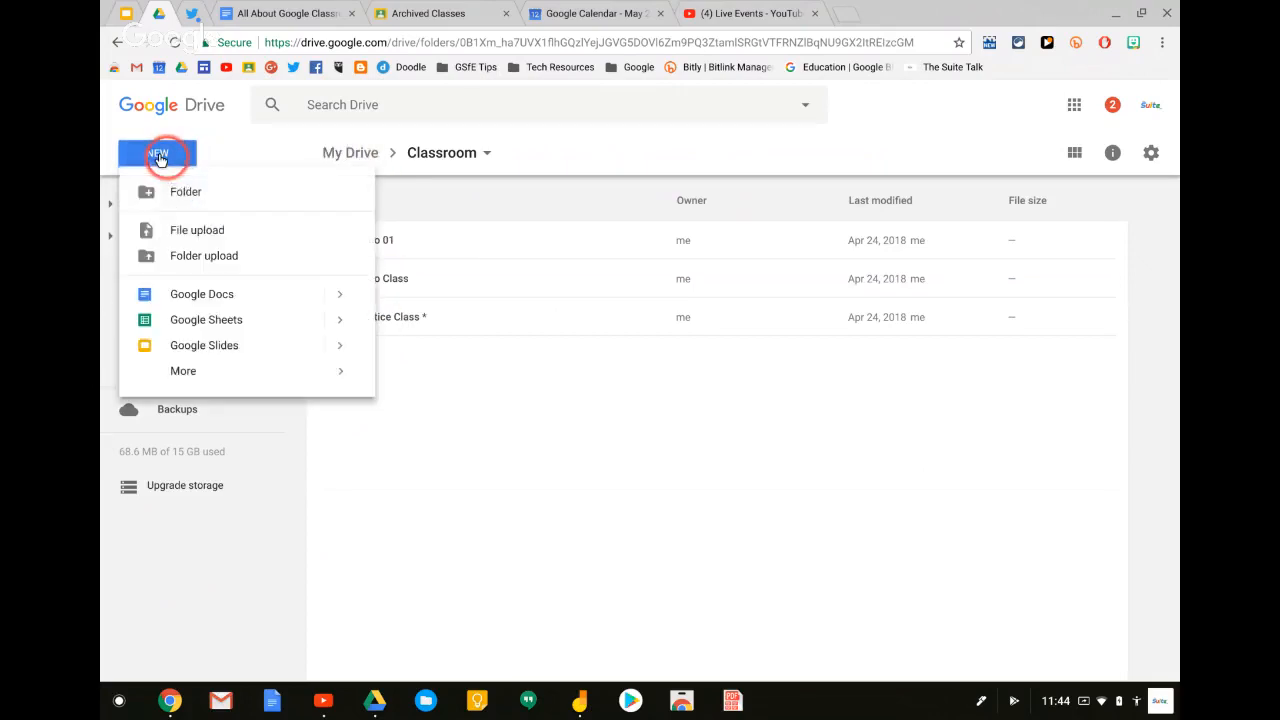
left_click(212, 197)
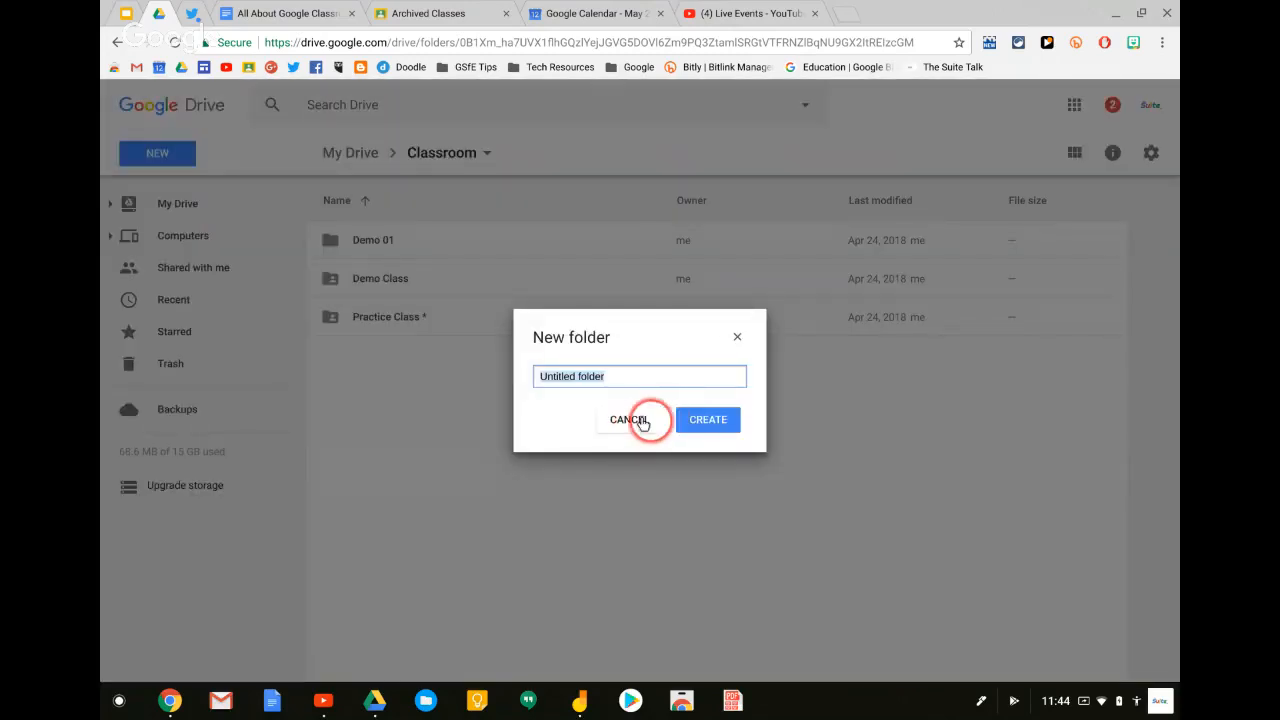
left_click(643, 422)
Create a new folder named SY 17-18 Archive Classes directly in My Drive
left_click(352, 152)
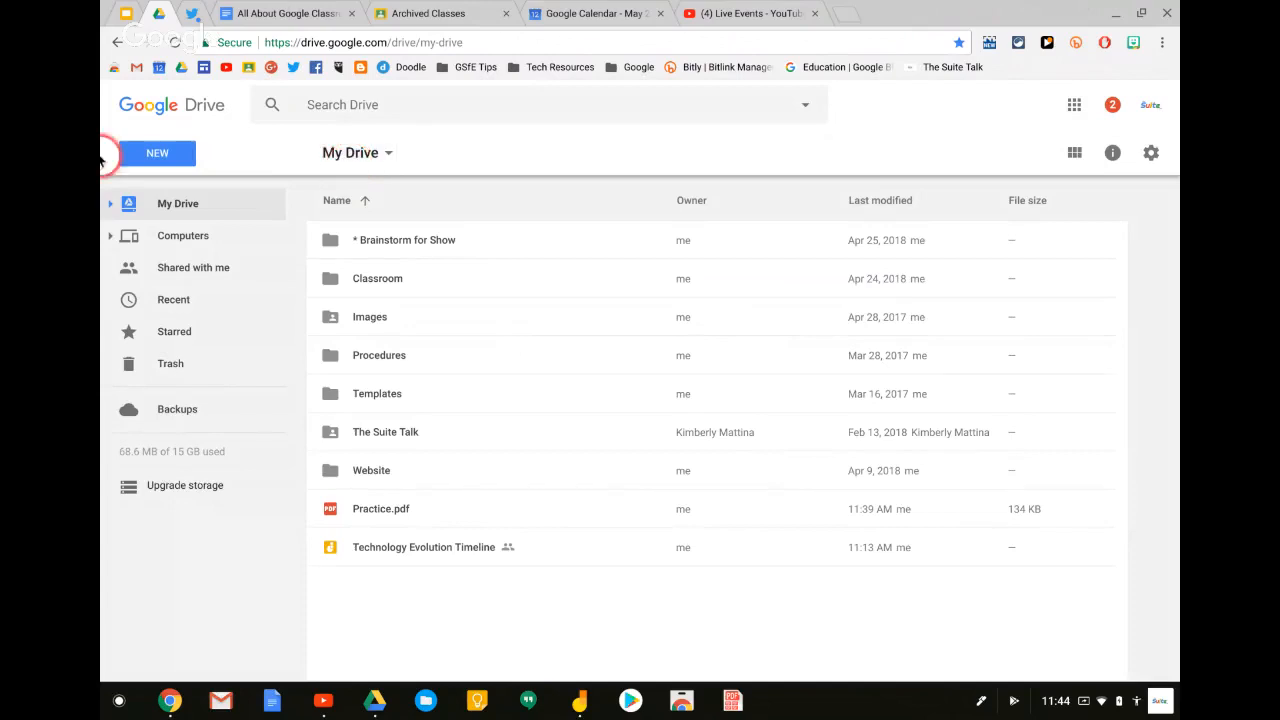
left_click(155, 153)
left_click(170, 191)
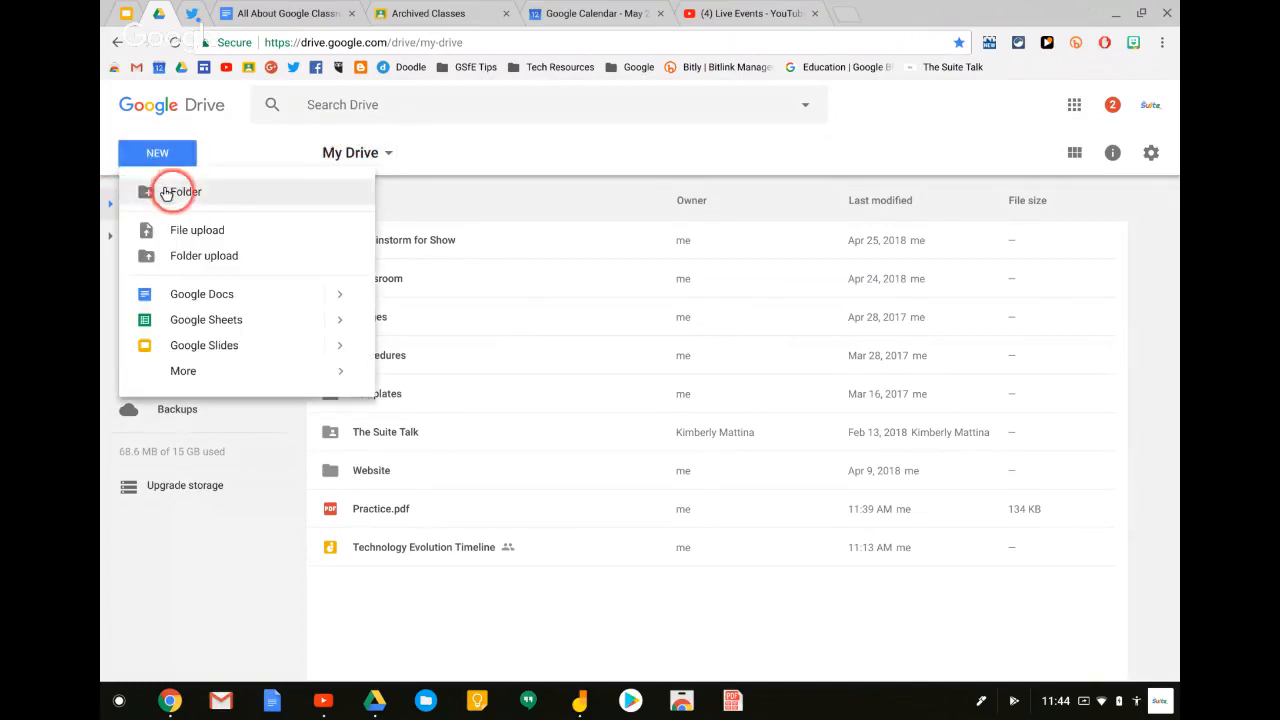
type("S")
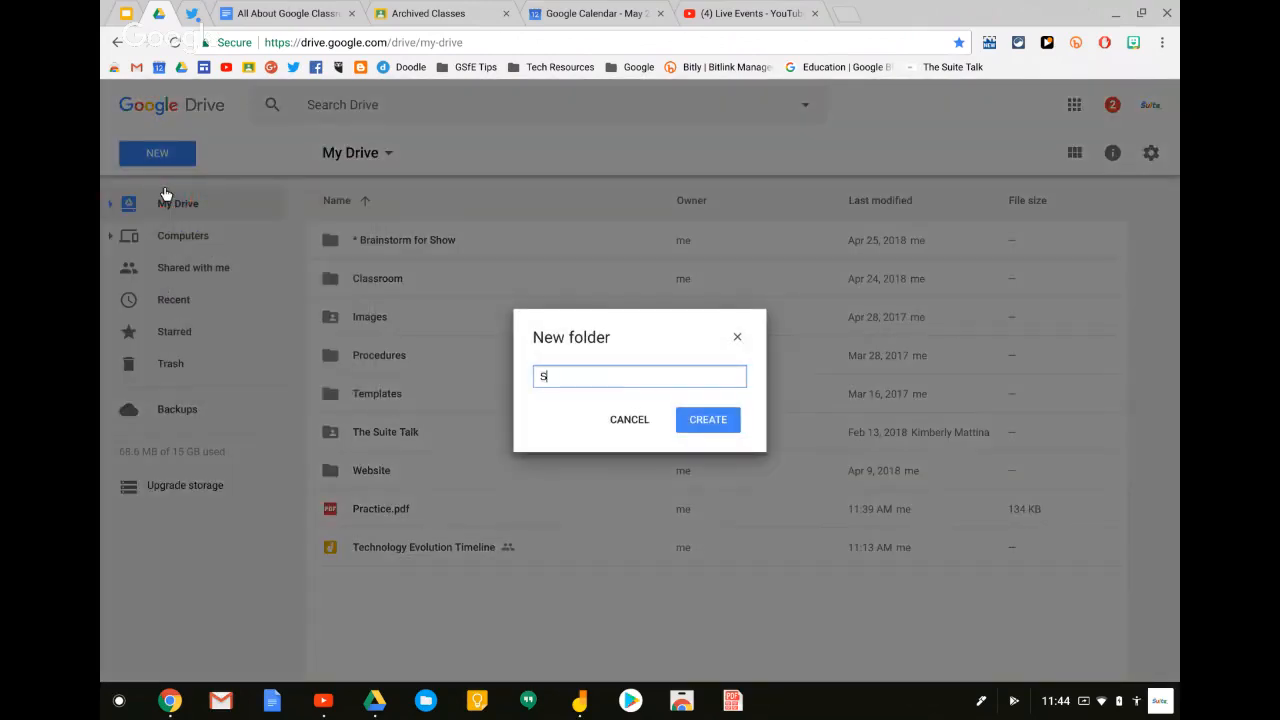
type("y")
type(" 17-18 Ar")
type("choive")
key("BackSpace")
type("ve Classes")
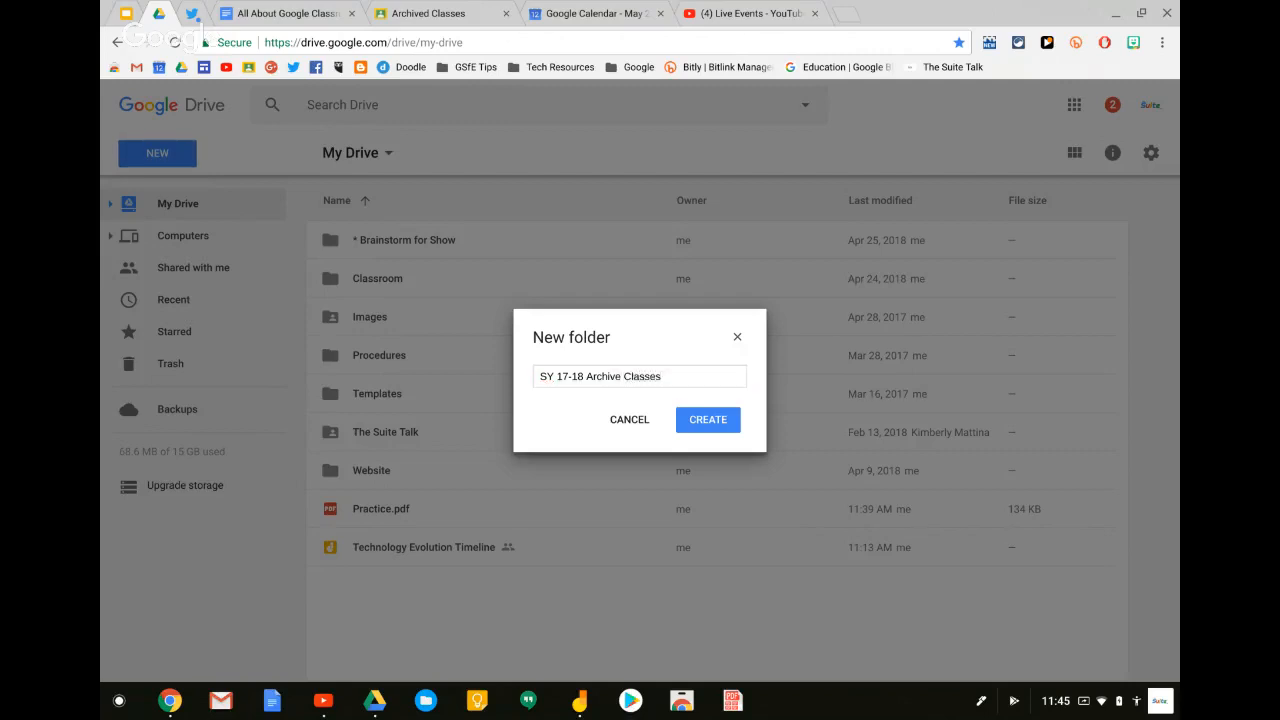
key("Return")
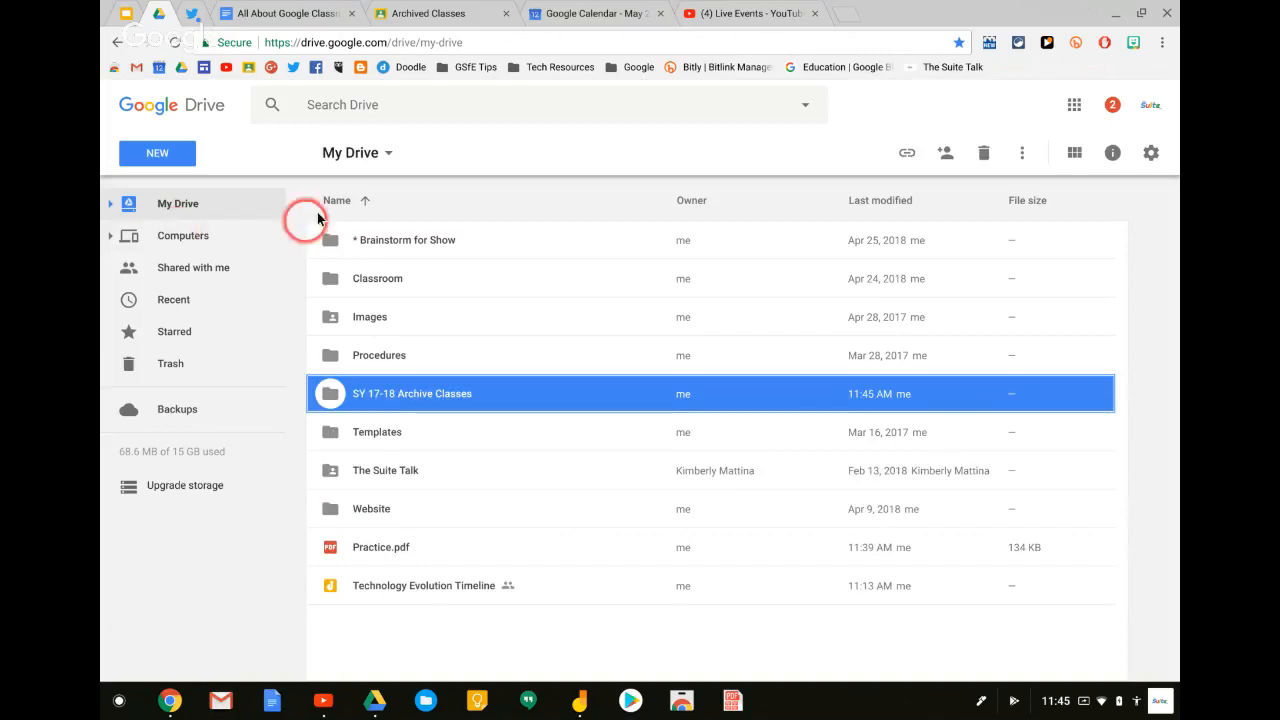
Move the Demo Class folder from the Classroom folder into the SY 17-18 Archive Classes folder
double_click(377, 280)
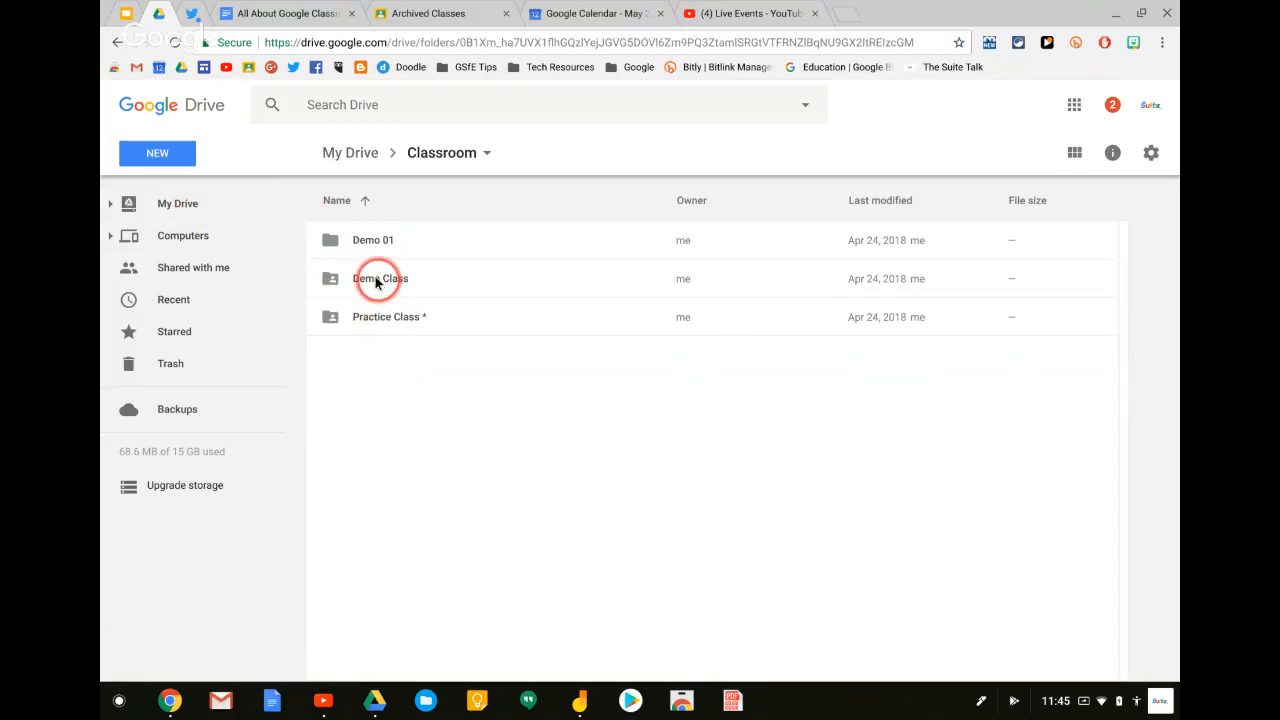
left_click(377, 282)
right_click(378, 283)
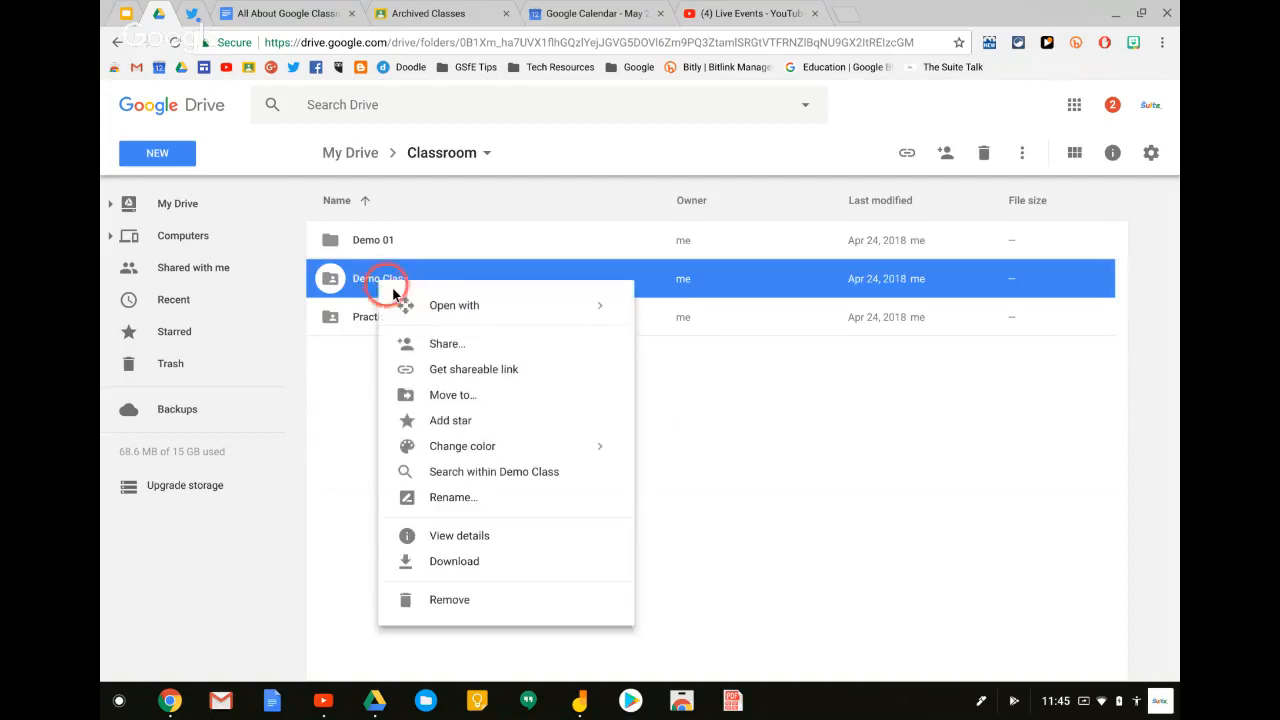
left_click(423, 394)
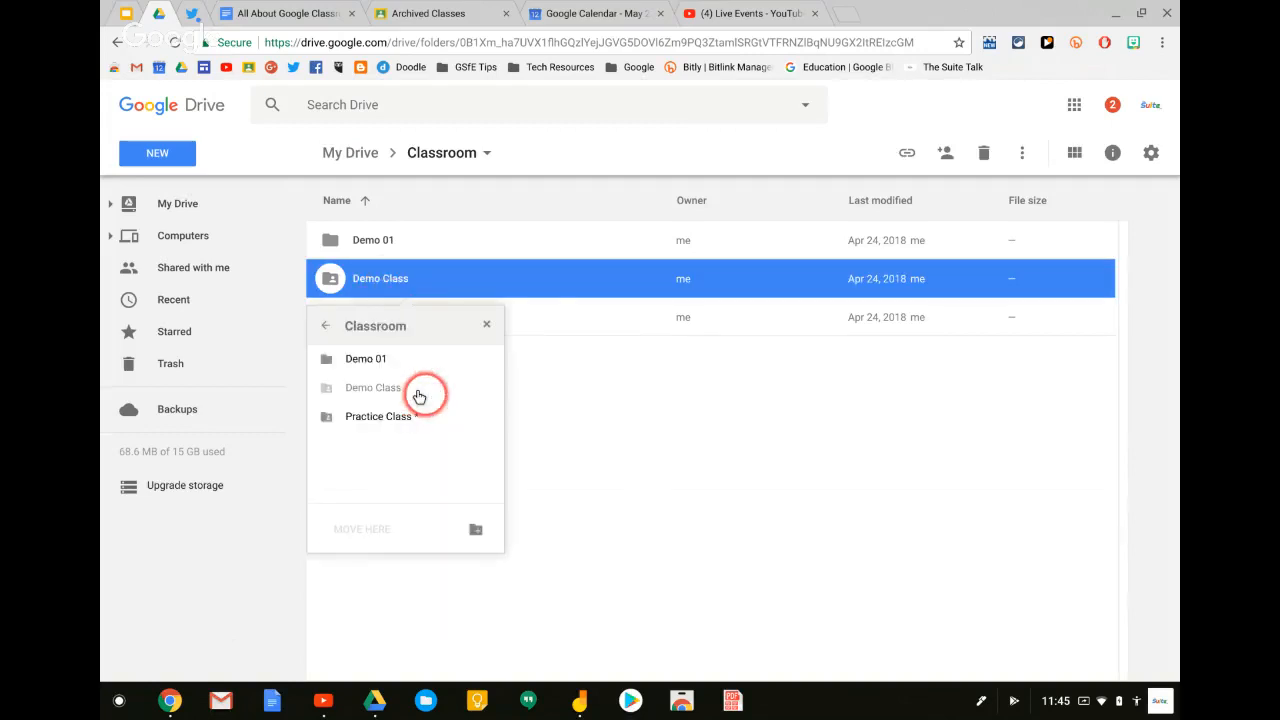
left_click(324, 326)
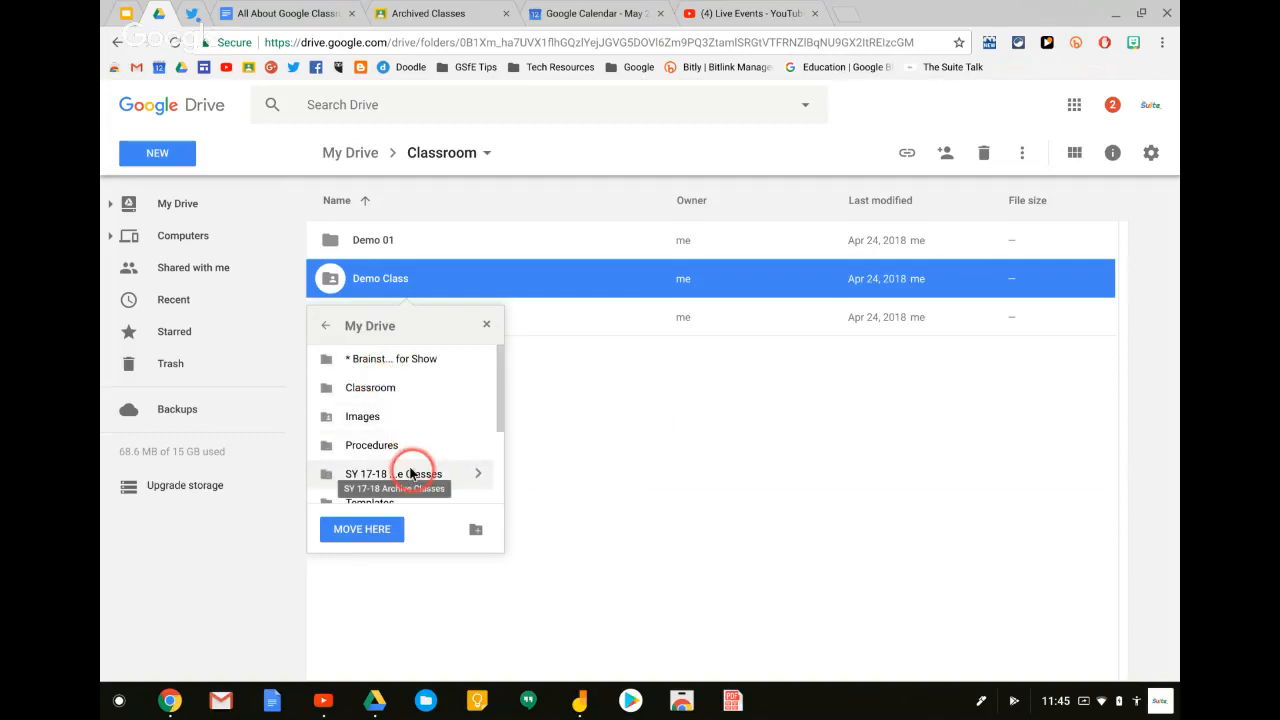
left_click(411, 473)
left_click(352, 528)
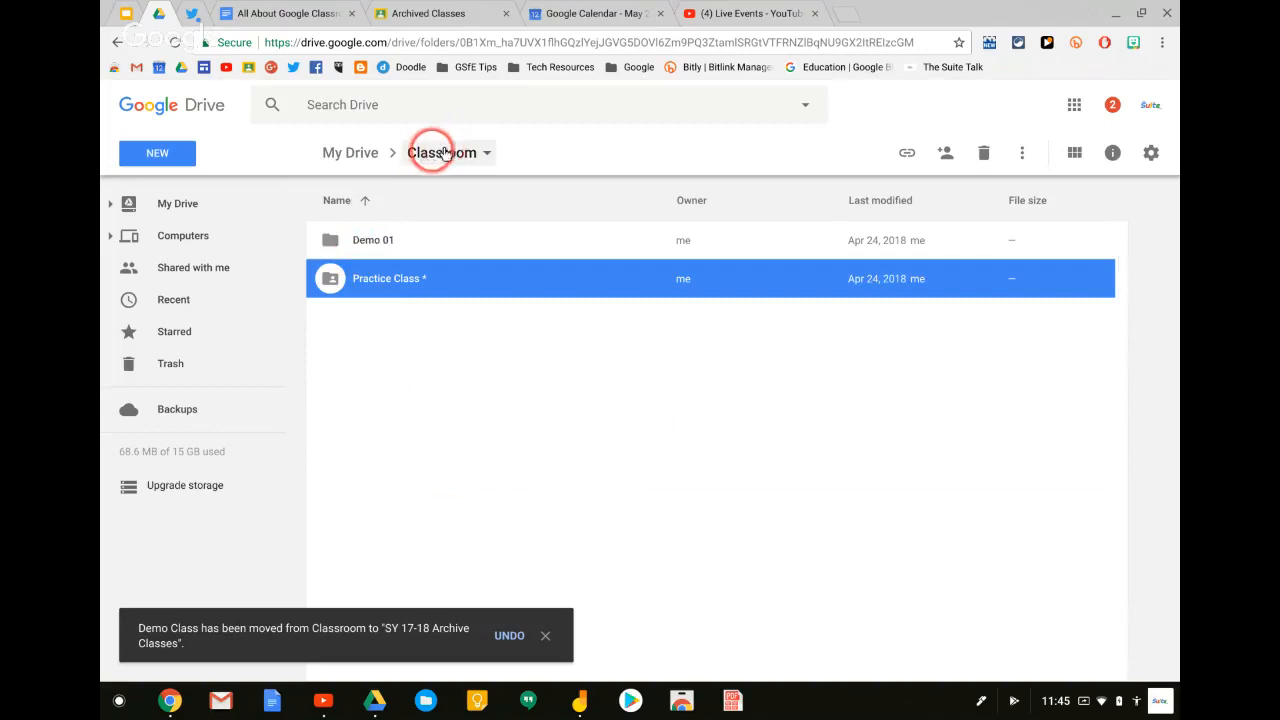
Check the contents of the SY 17-18 Archive Classes folder and of the Classroom folder in My Drive
left_click(349, 155)
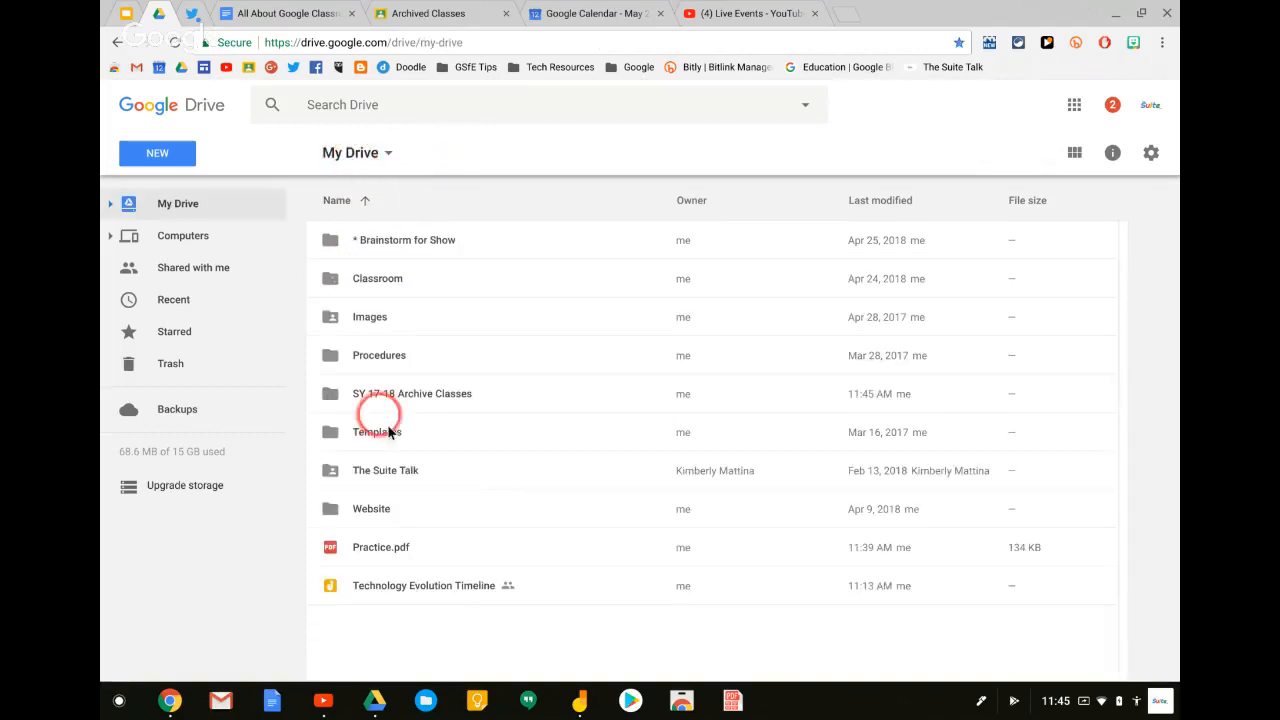
double_click(389, 392)
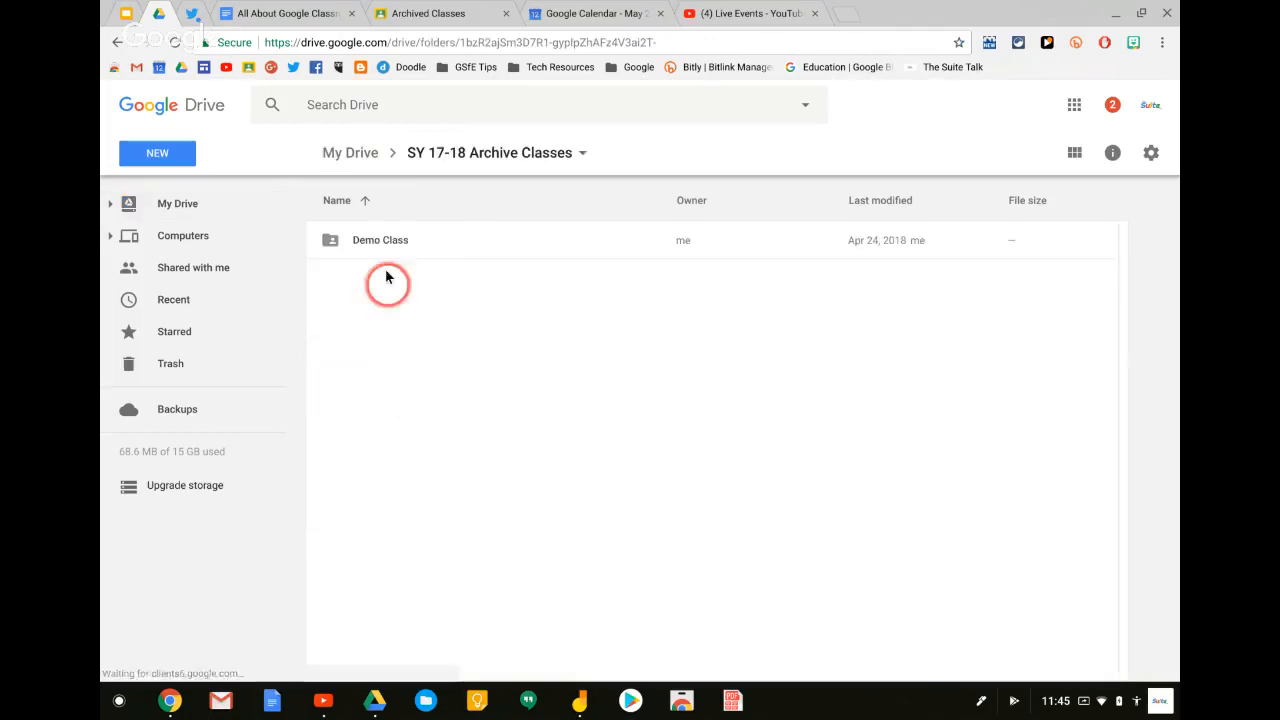
left_click(340, 156)
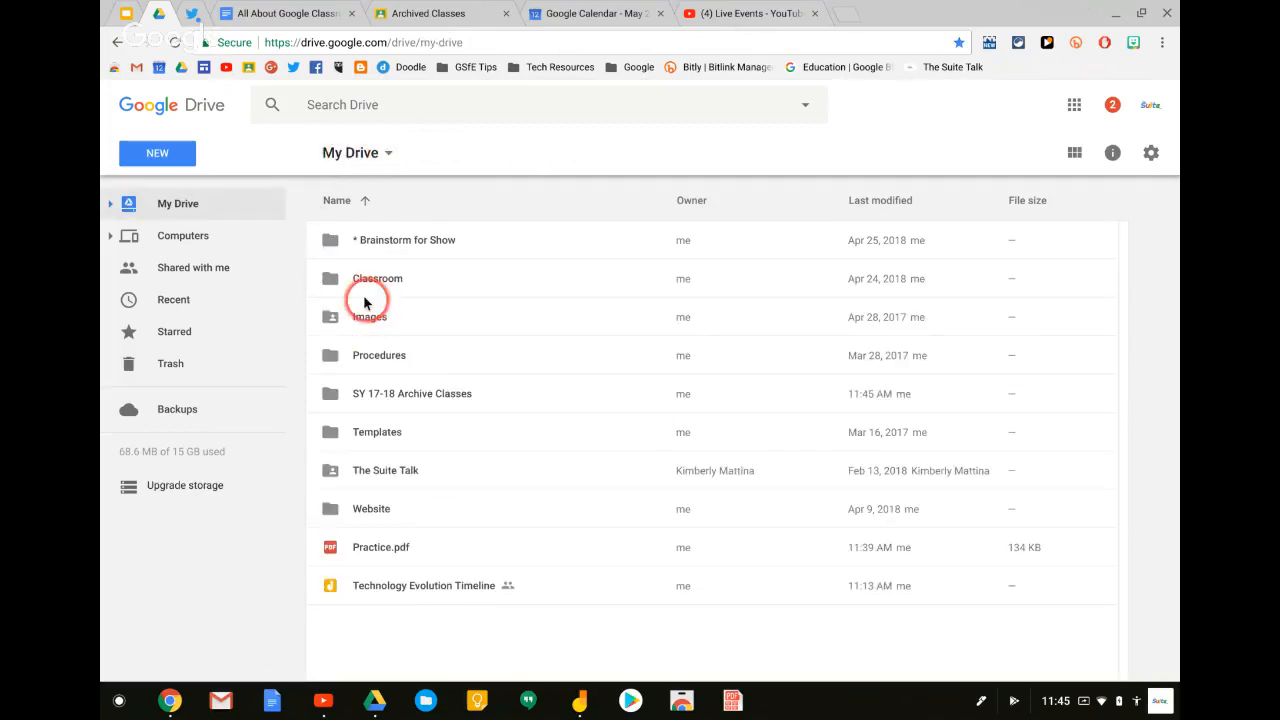
double_click(371, 281)
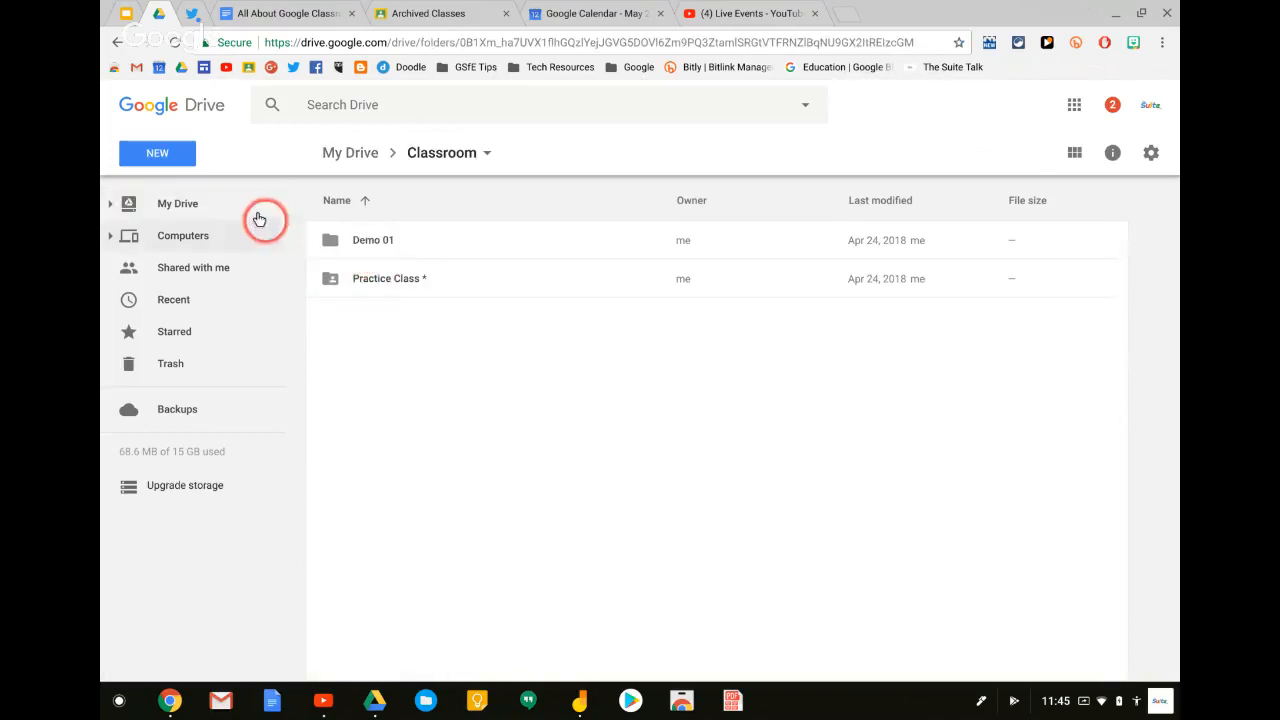
Move the SY 17-18 Archive Classes folder from My Drive into the Classroom folder and open Classroom
left_click(348, 155)
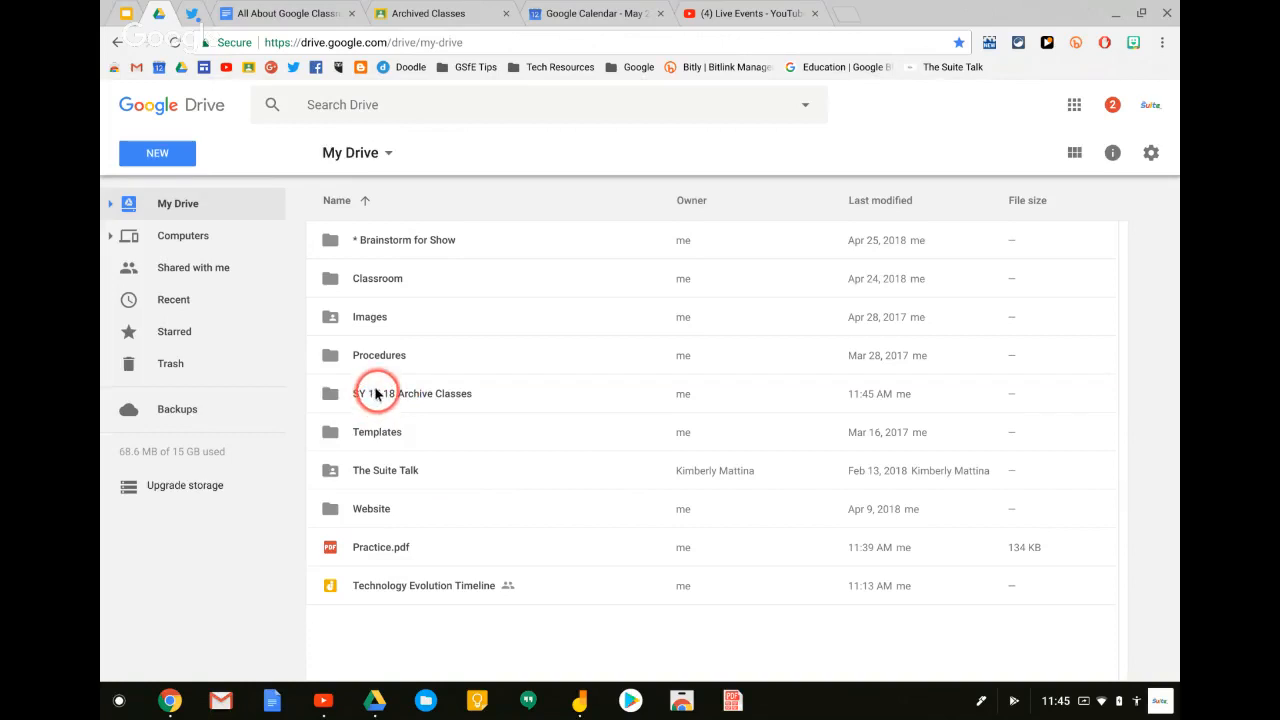
left_click(367, 400)
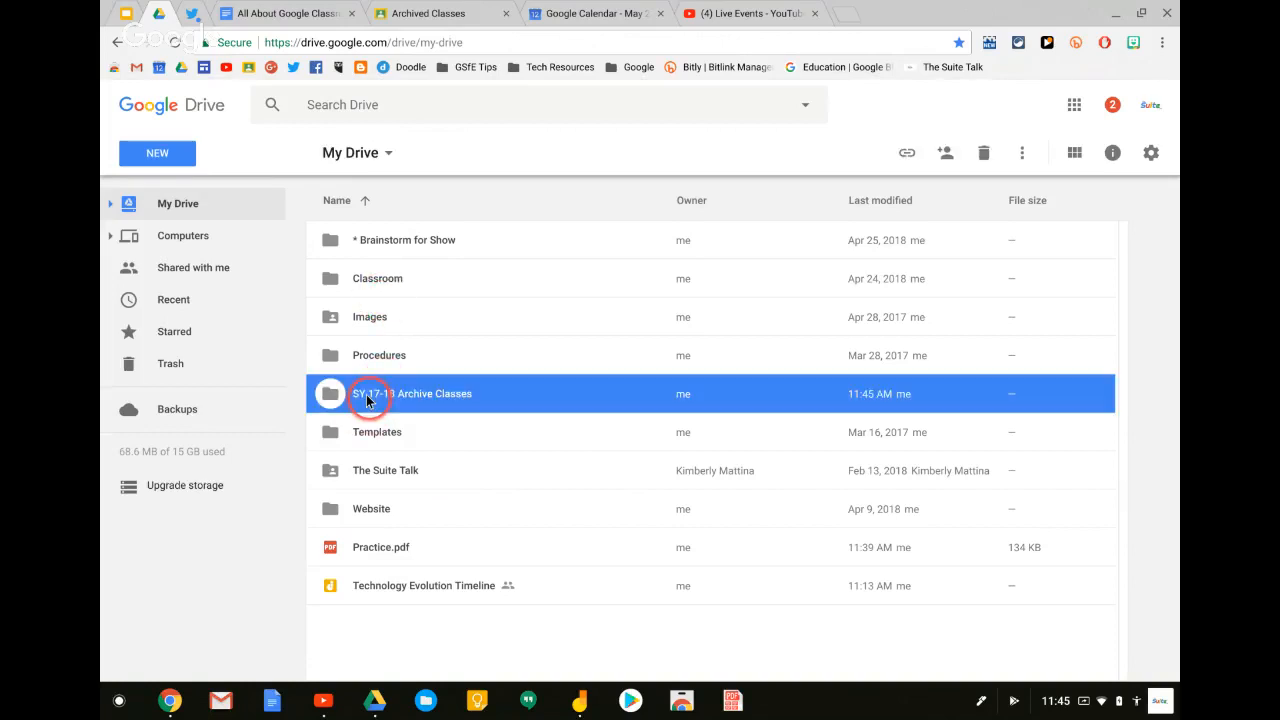
left_click_drag(367, 400, 403, 272)
double_click(403, 272)
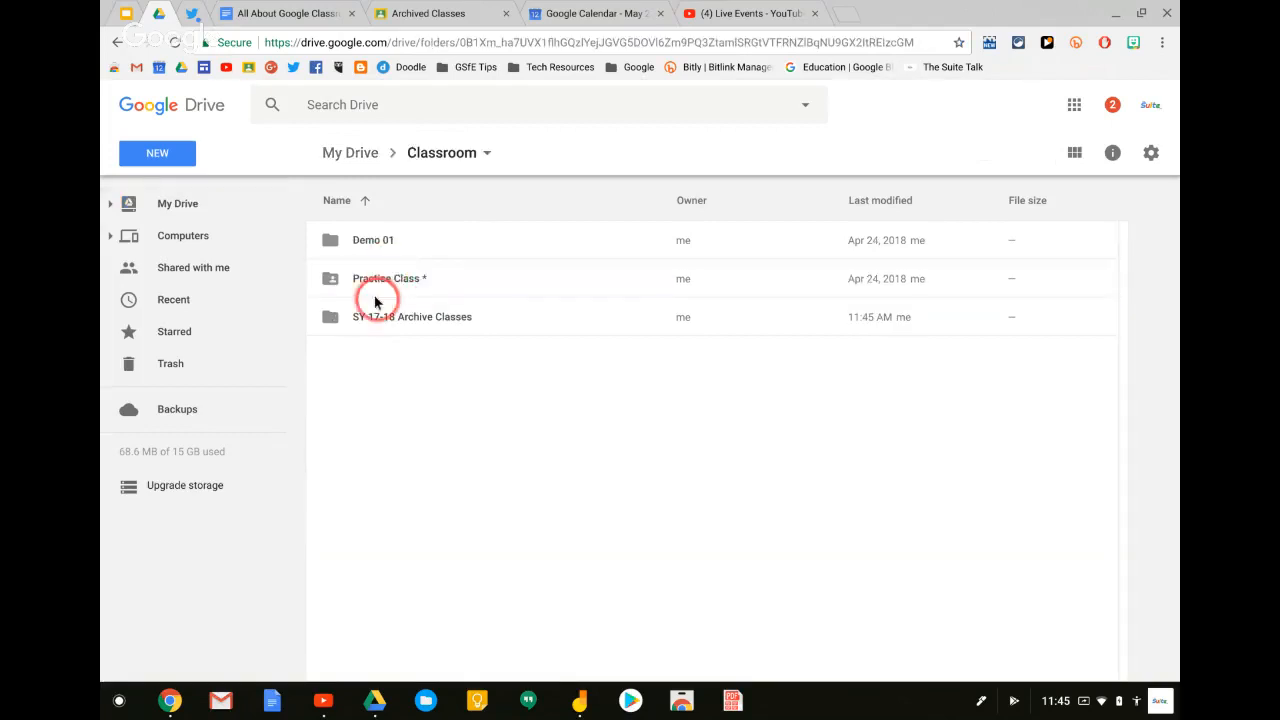
Look through the archive folder down to Demo Class's testing for classroom folder, and return to the Classroom folder
left_click(383, 317)
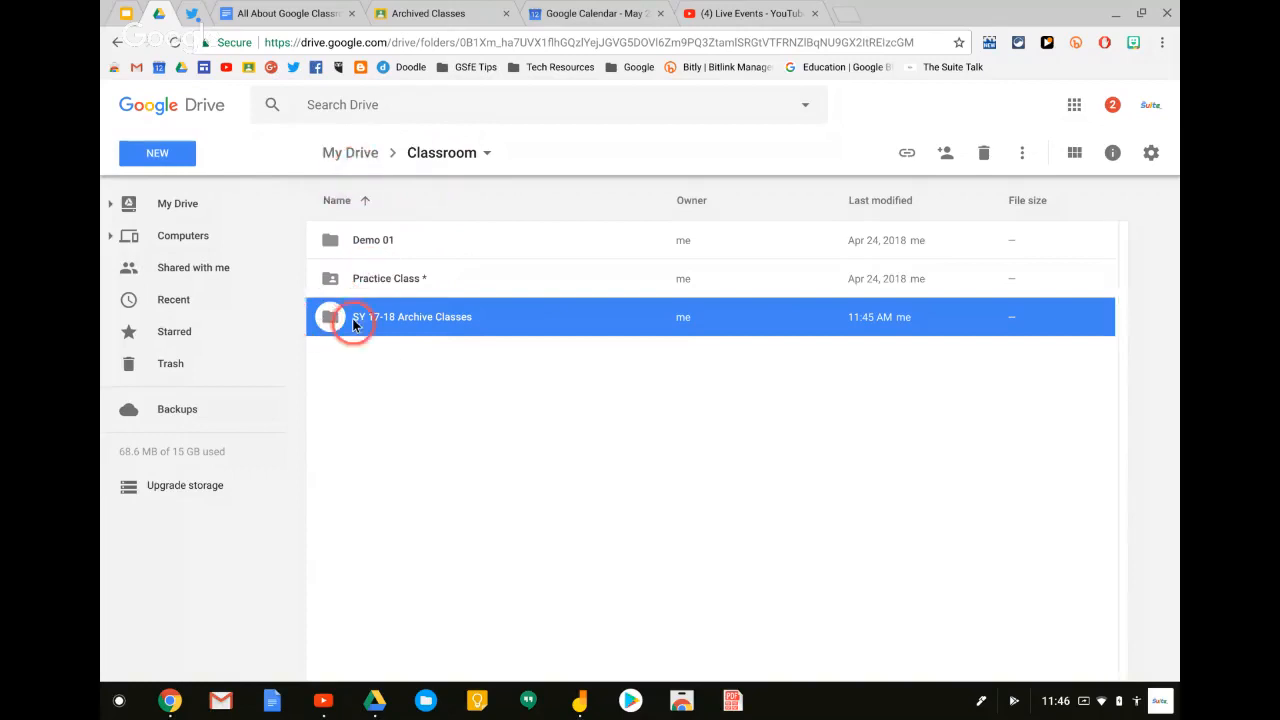
double_click(383, 322)
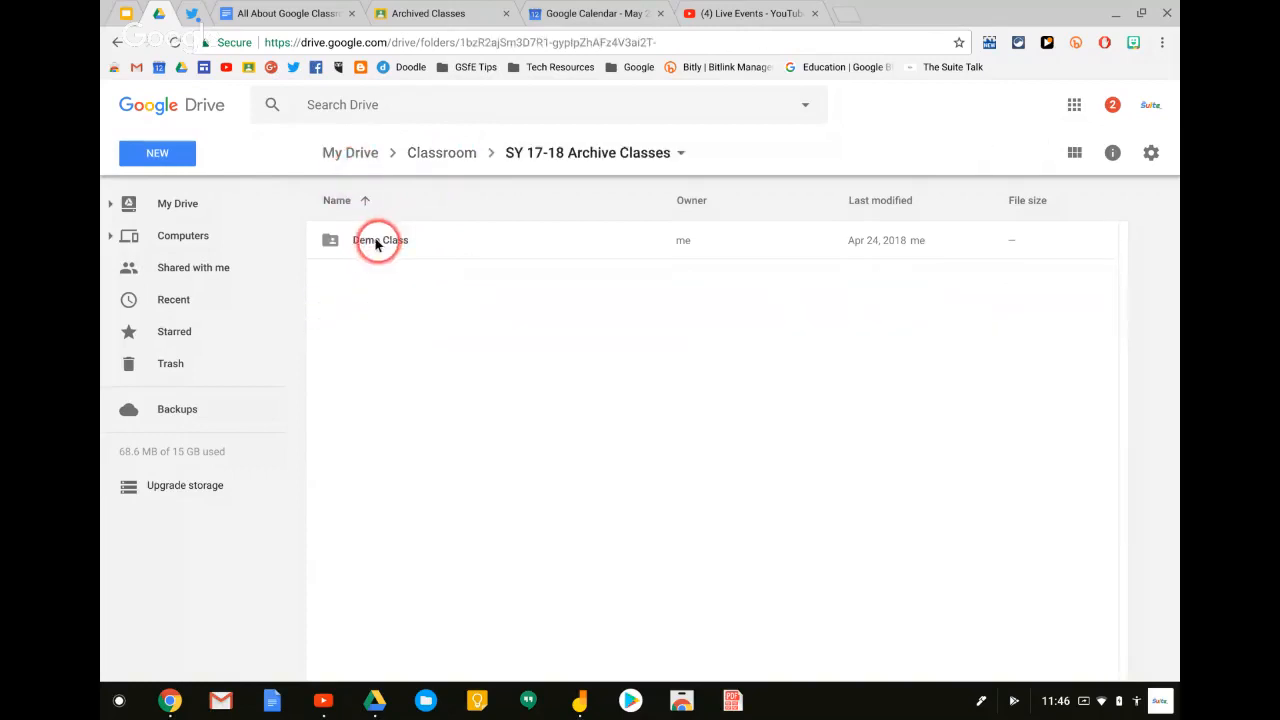
double_click(376, 244)
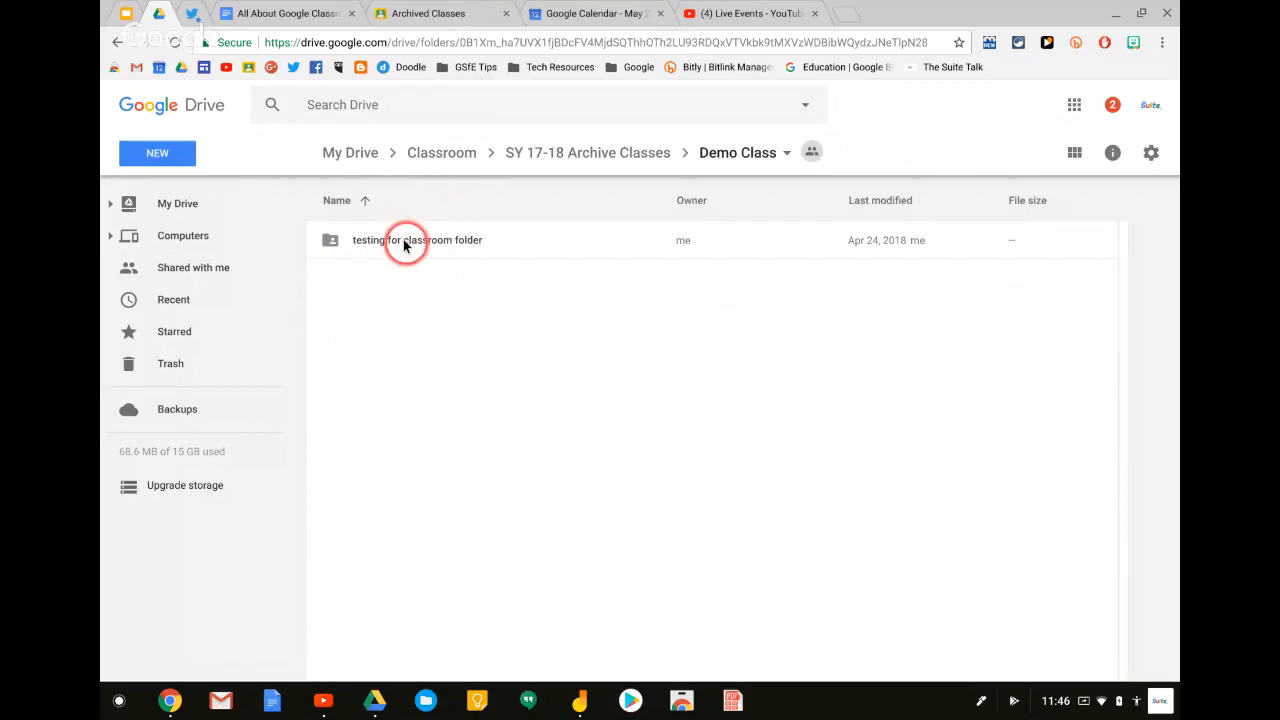
double_click(408, 243)
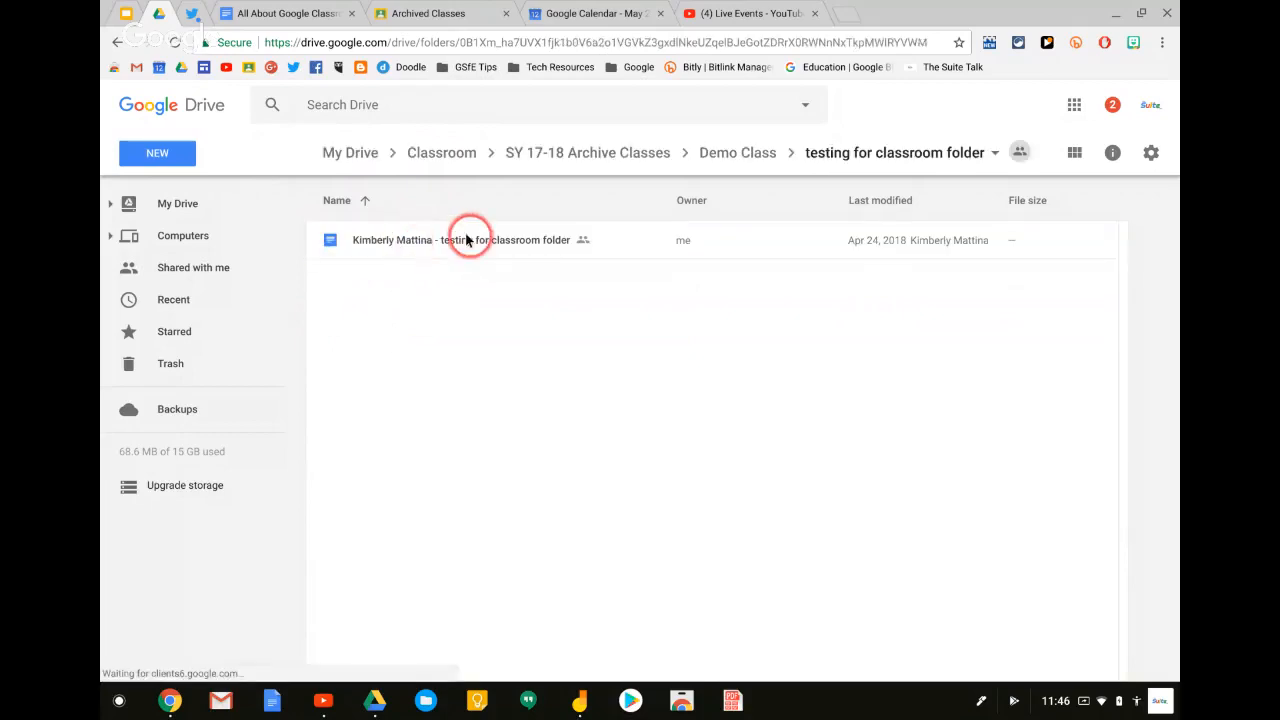
left_click(537, 152)
left_click(432, 155)
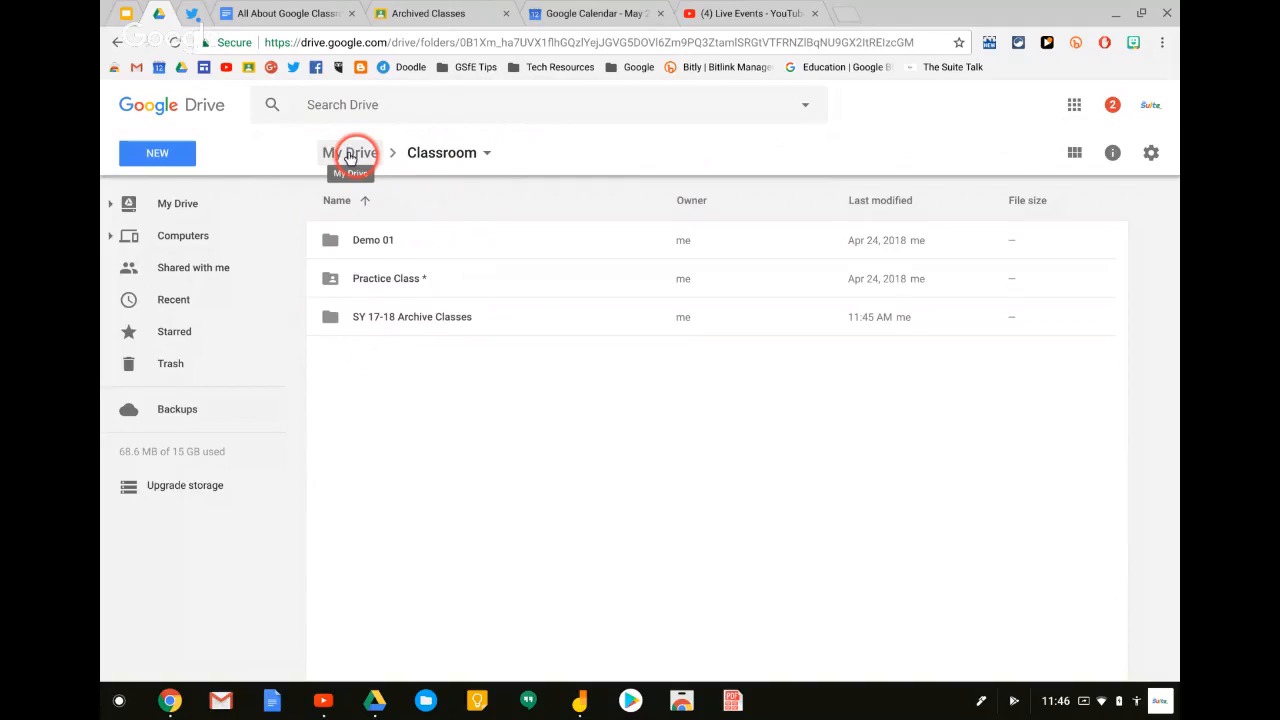
Switch to the archived classes in Google Classroom and view the restore confirmation for Demo Class without restoring it
left_click(430, 14)
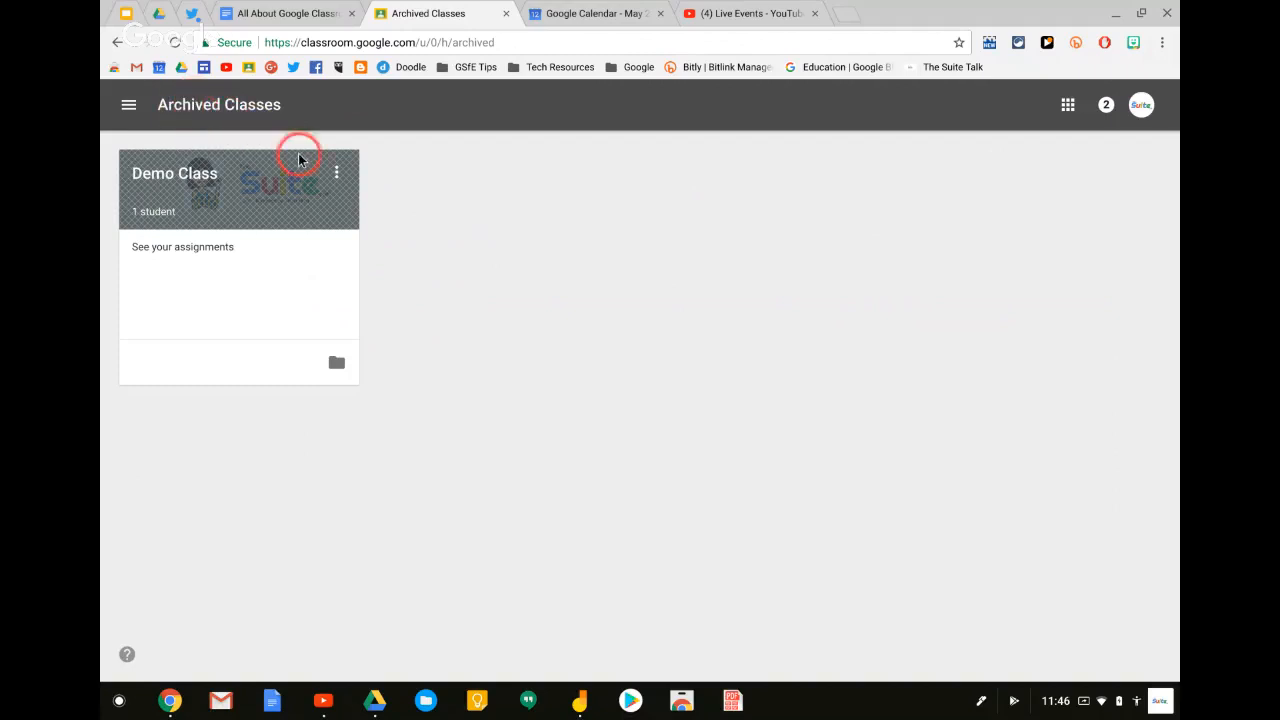
left_click(336, 173)
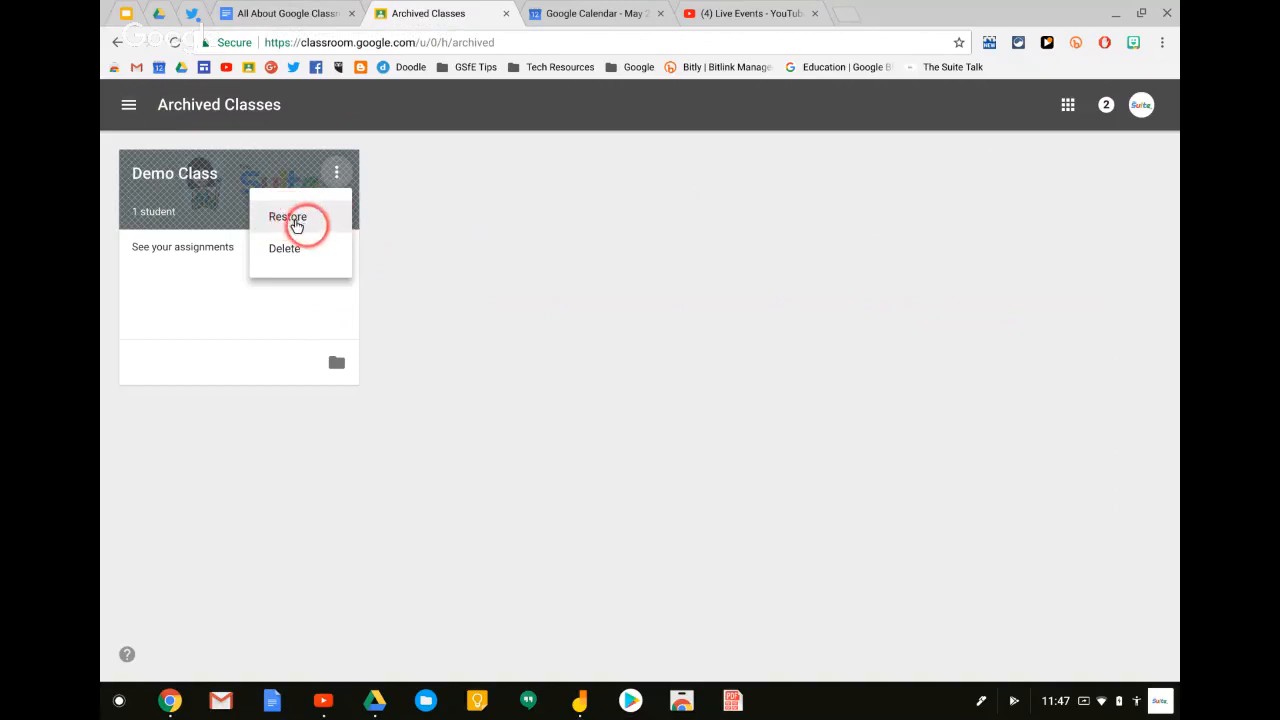
left_click(292, 221)
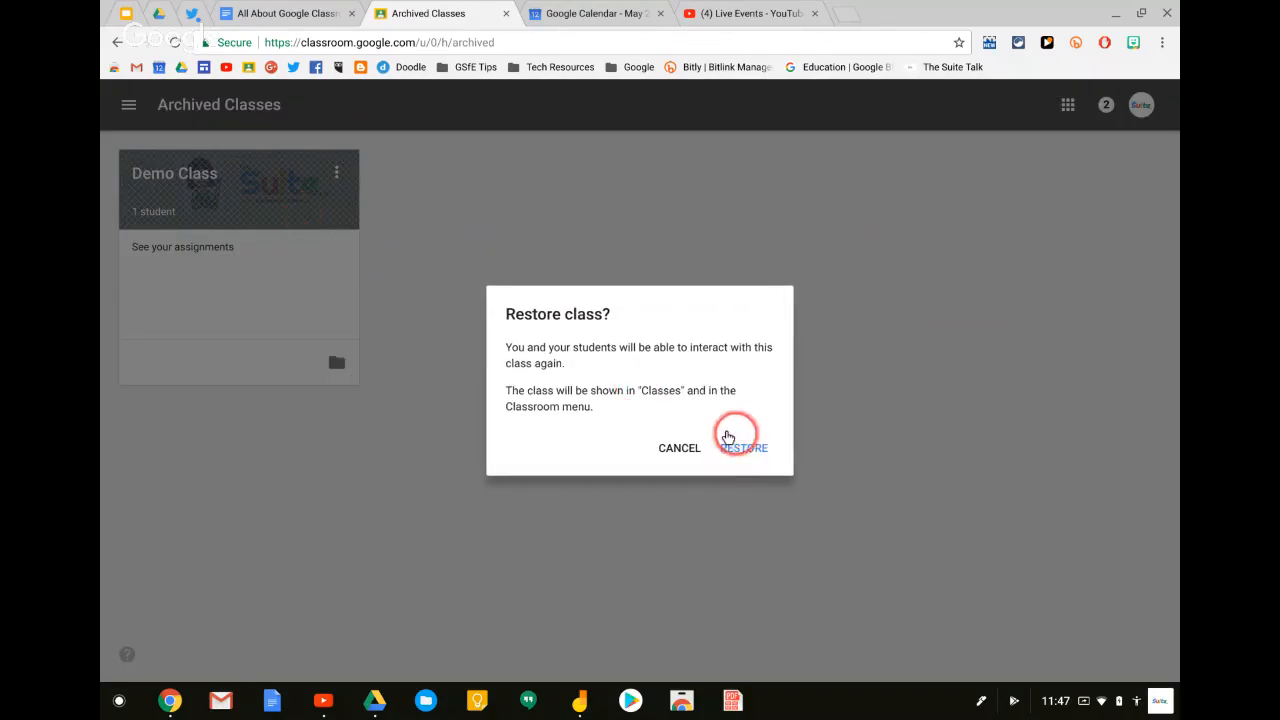
left_click(686, 450)
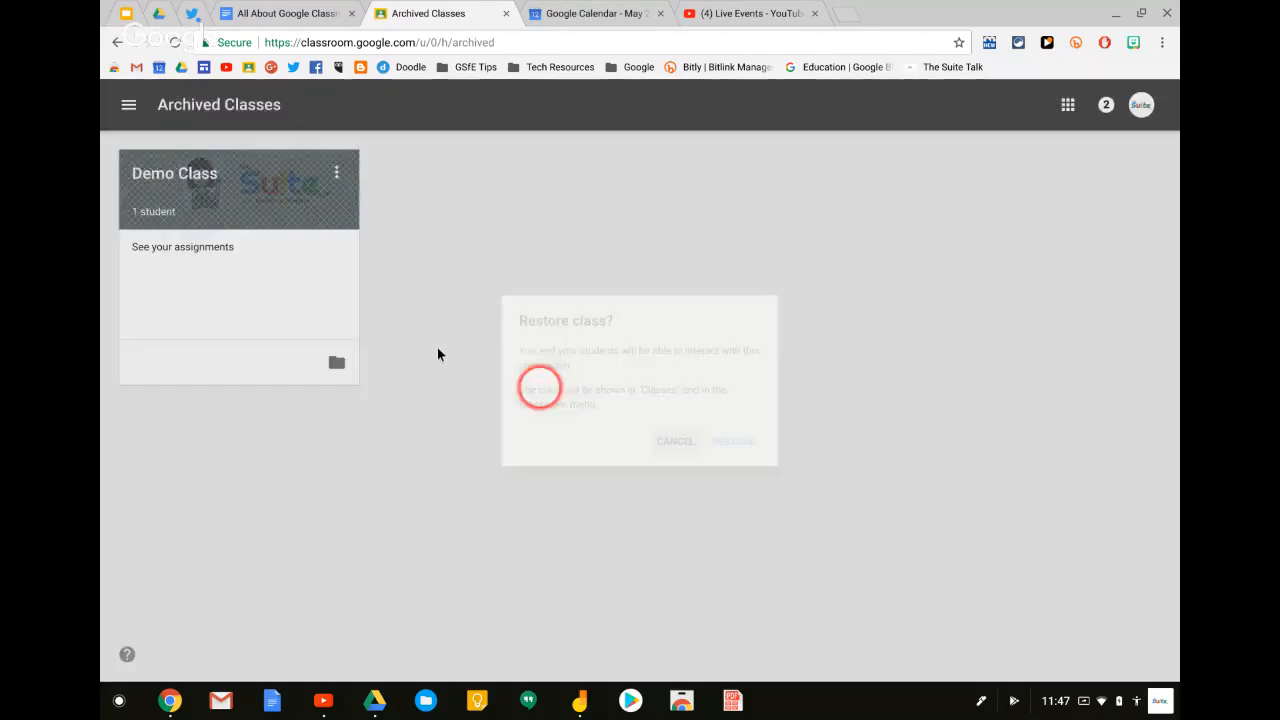
Return to the Classes page in Google Classroom and display the navigation entry for archived classes
left_click(120, 105)
left_click(196, 116)
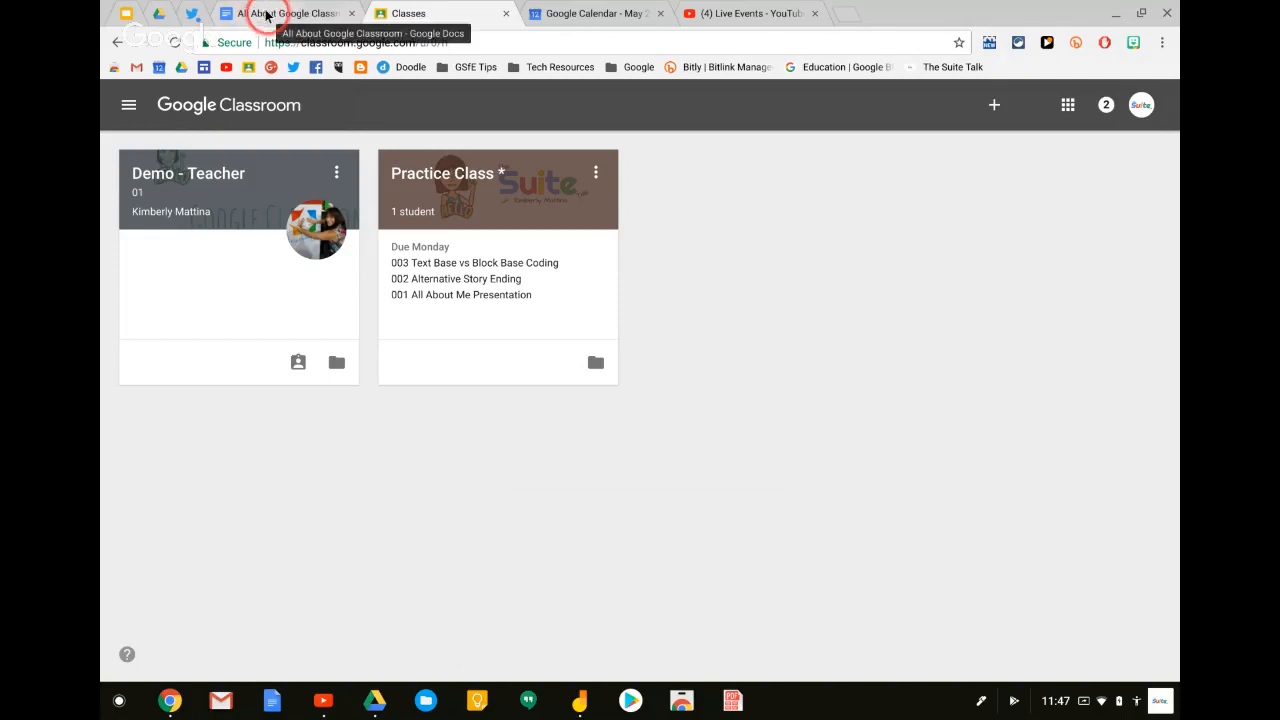
left_click(127, 106)
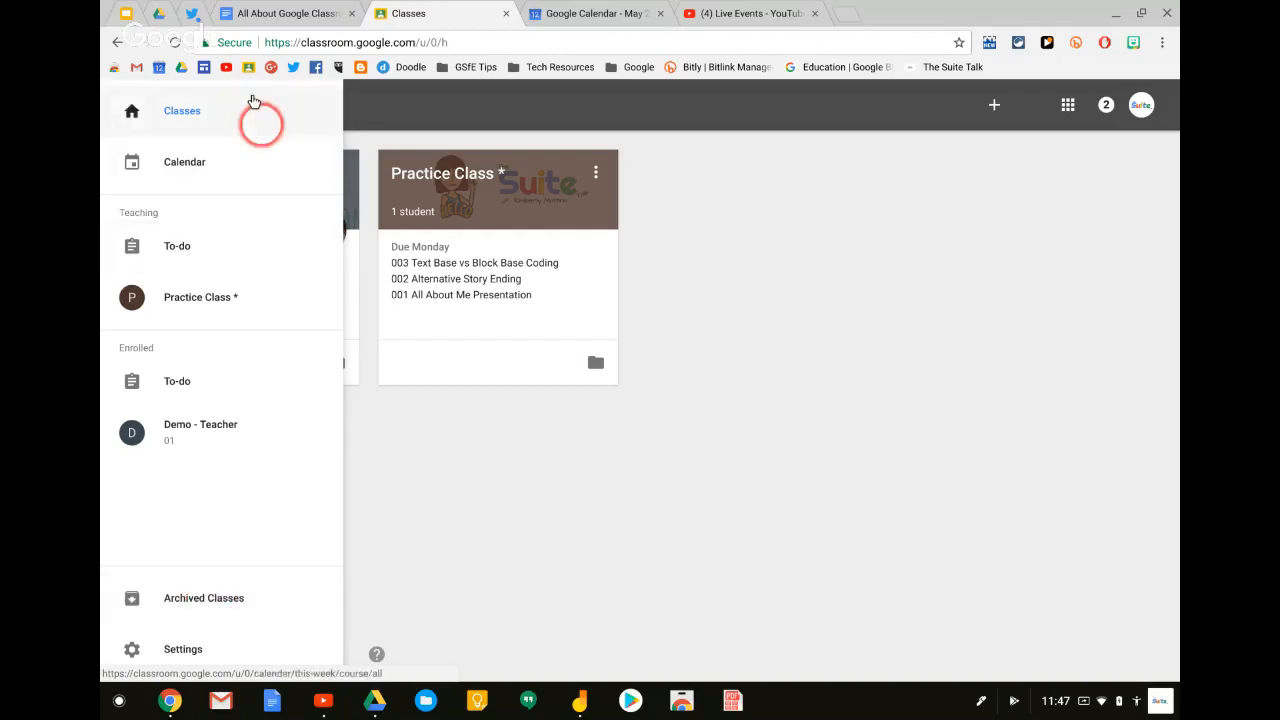
Switch to the All About Google Classroom document and review the Jamboard Integration section
left_click(271, 12)
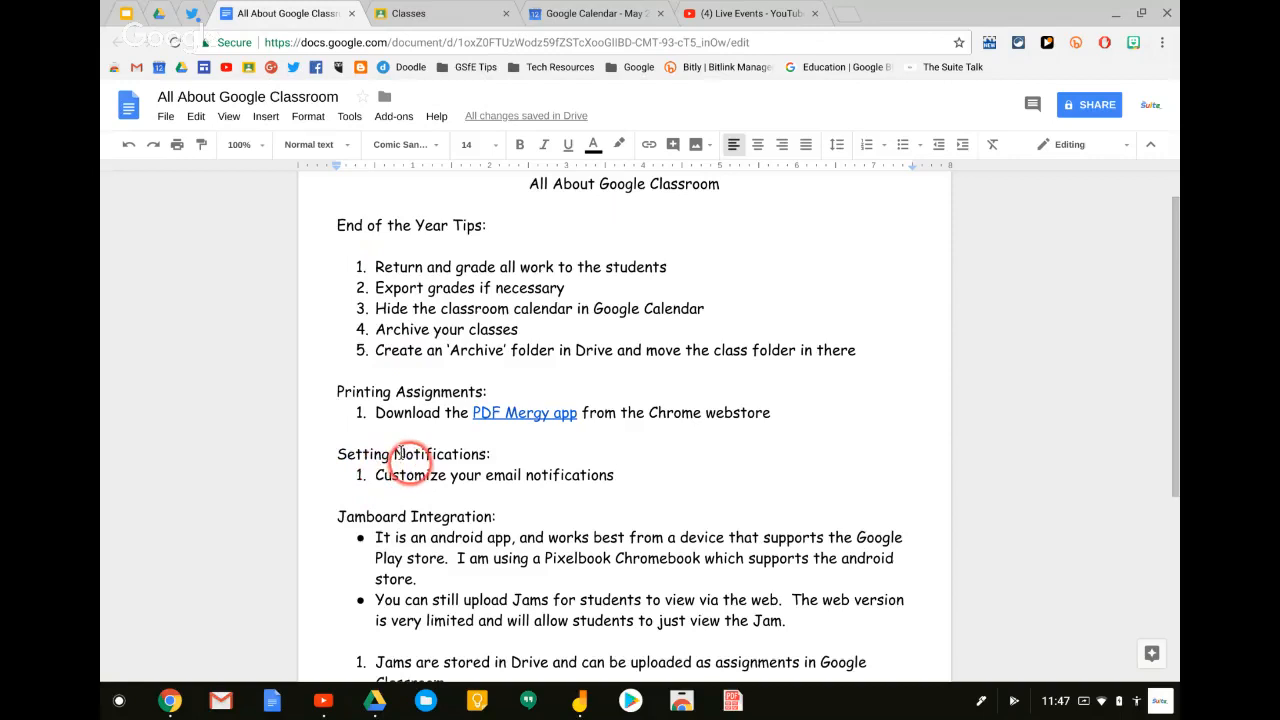
scroll(401, 452, "down", 1)
scroll(401, 452, "down", 3)
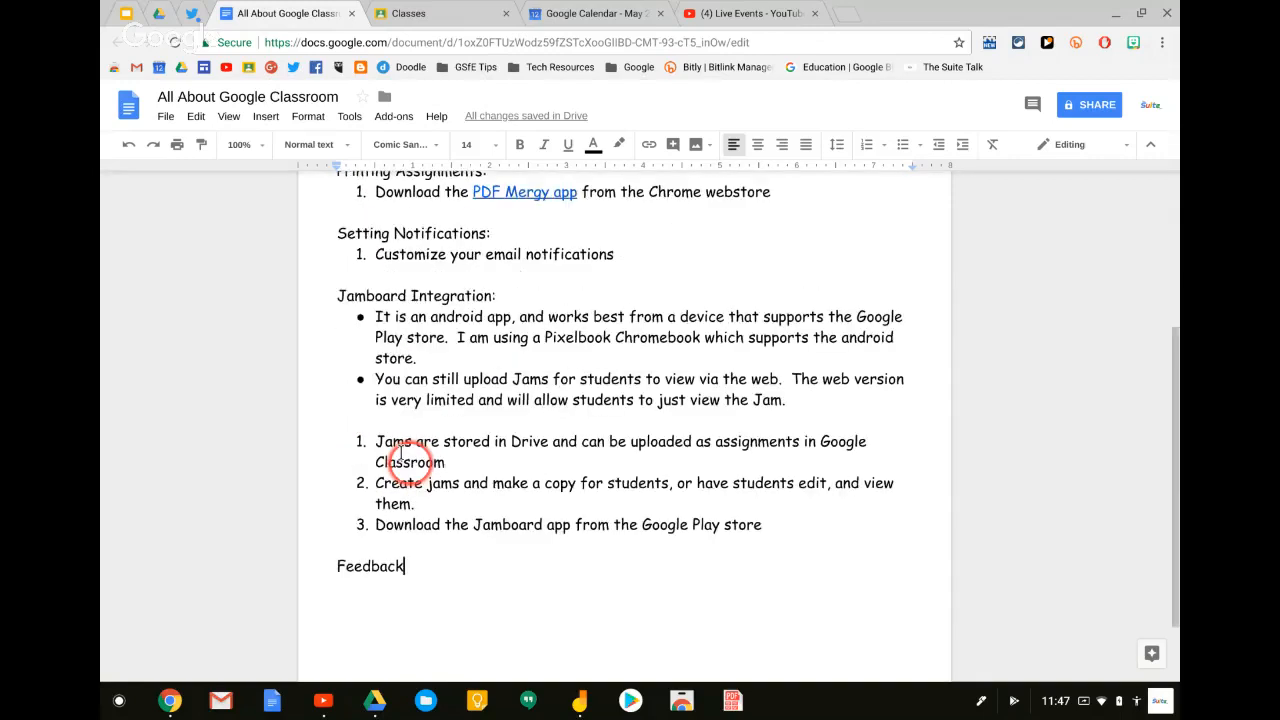
scroll(395, 345, "up", 1)
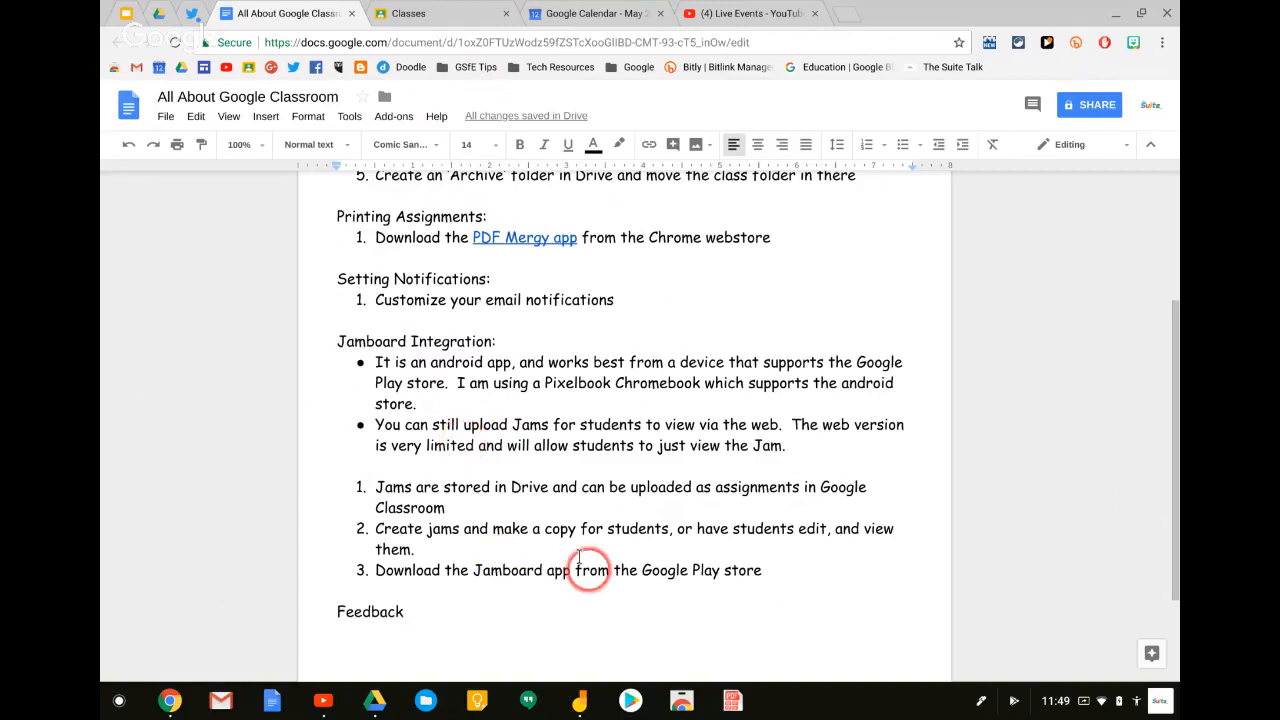
Switch to the Google Play store, search for jamboard, and return to the store's home page
left_click(630, 703)
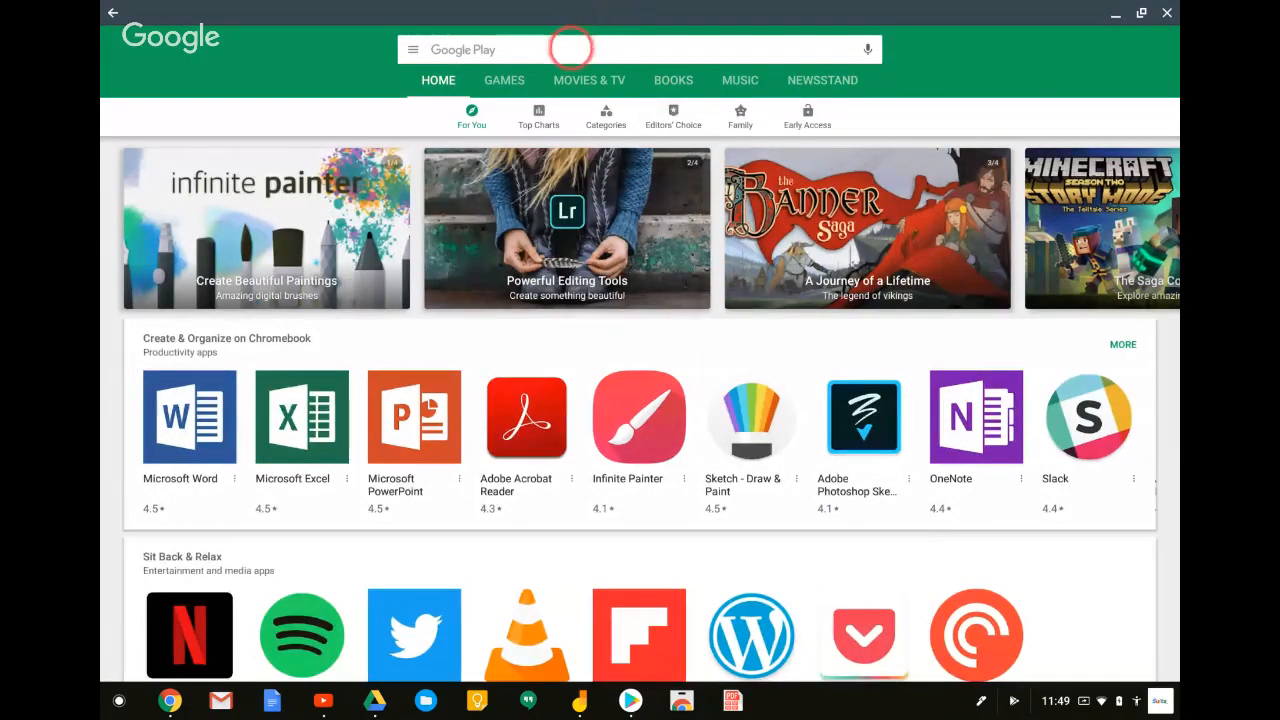
left_click(570, 48)
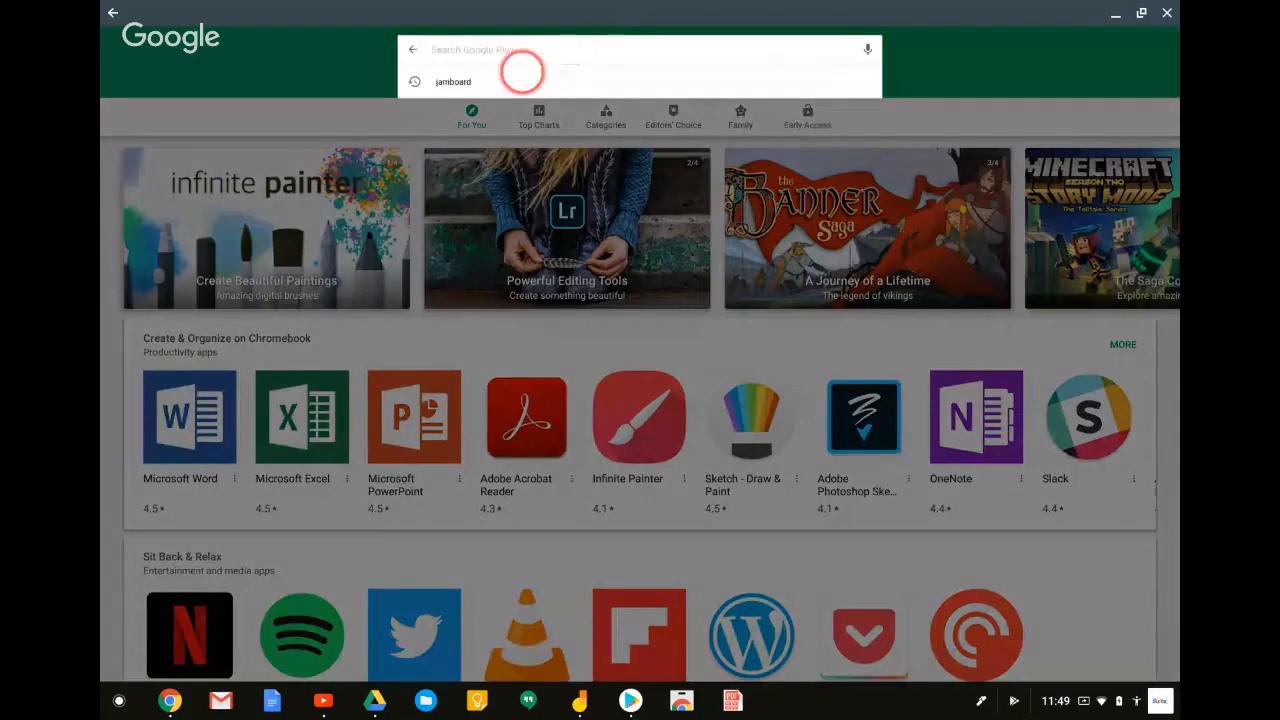
left_click(506, 78)
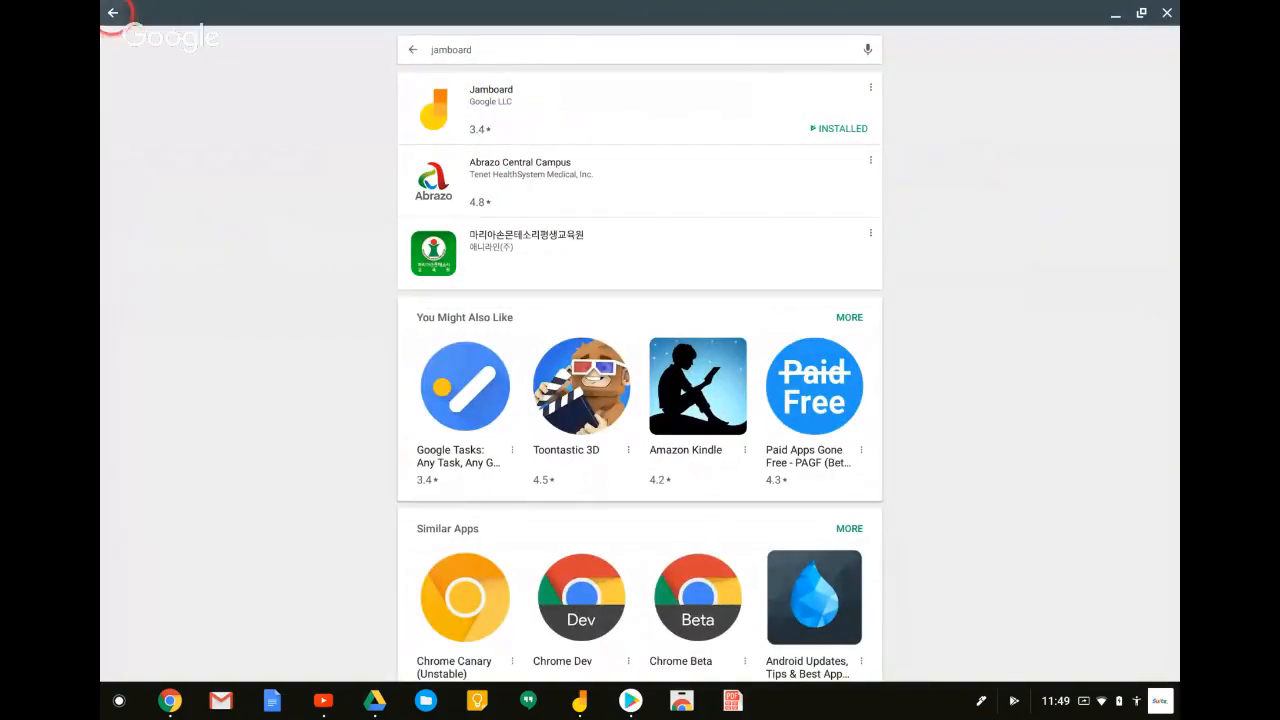
left_click(113, 12)
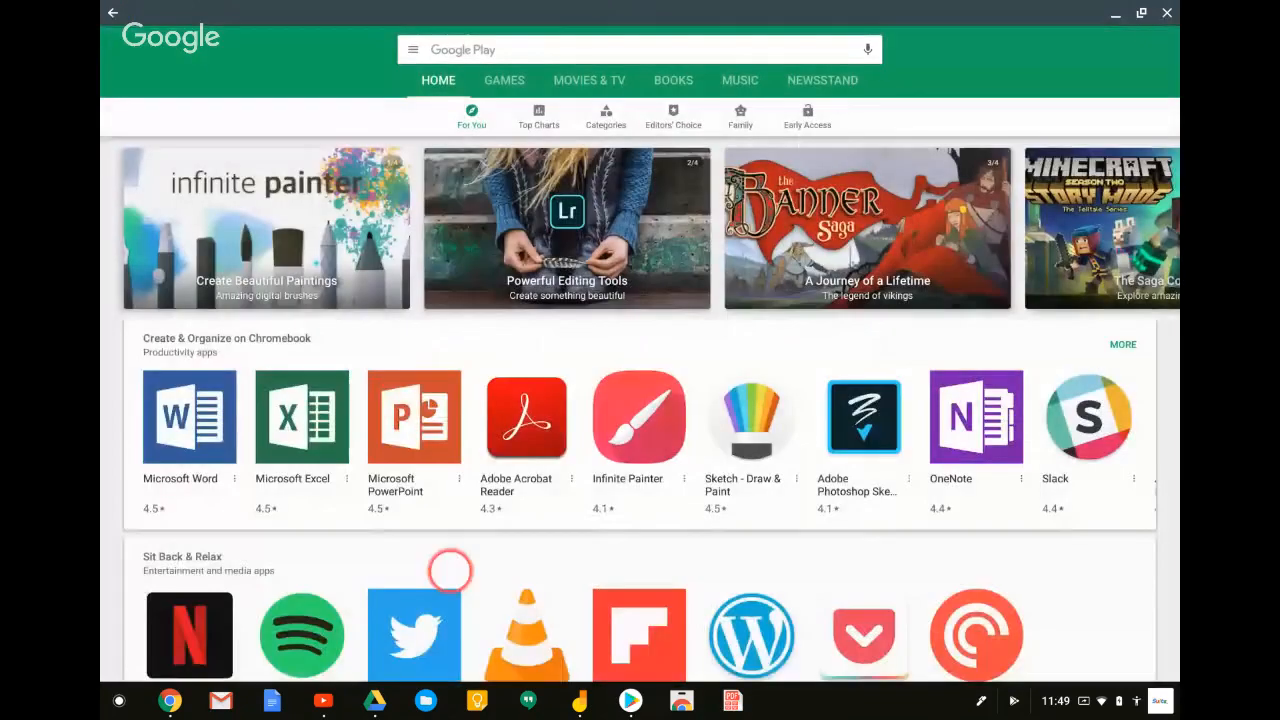
Close the Play store, switch to the Jamboard app, and open the Technology Evolution Timeline jam
left_click(1168, 10)
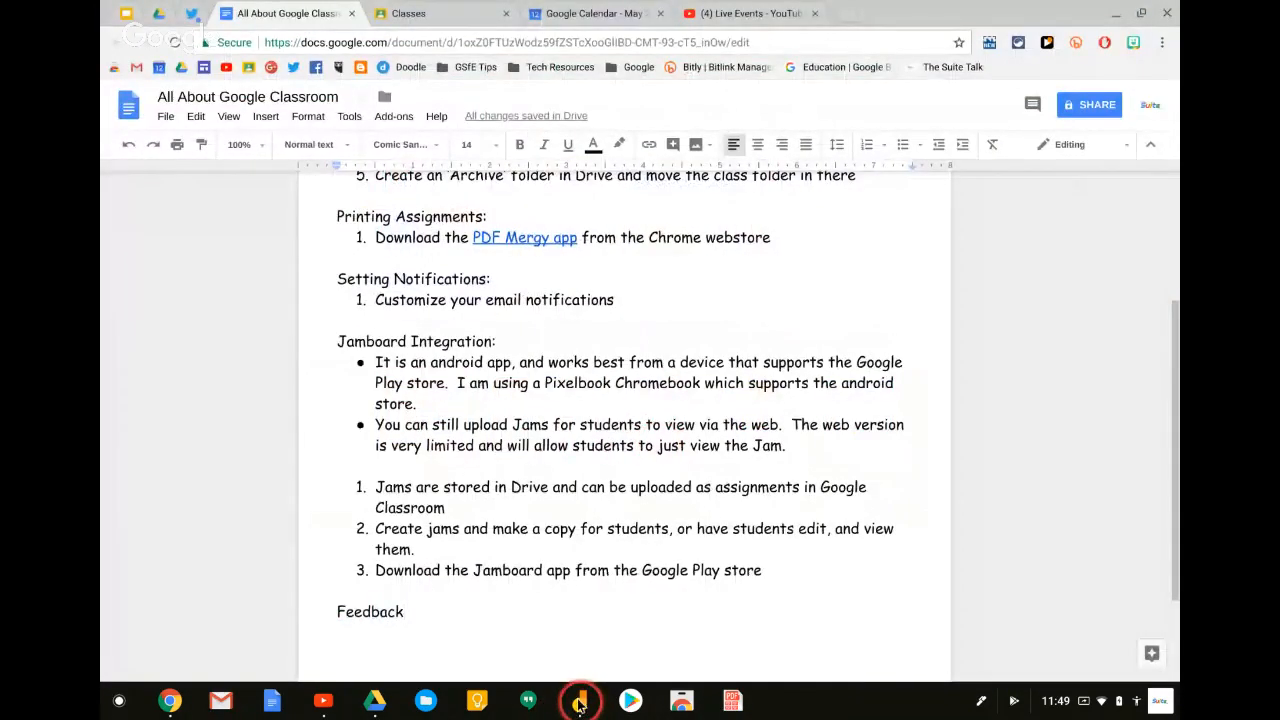
left_click(580, 703)
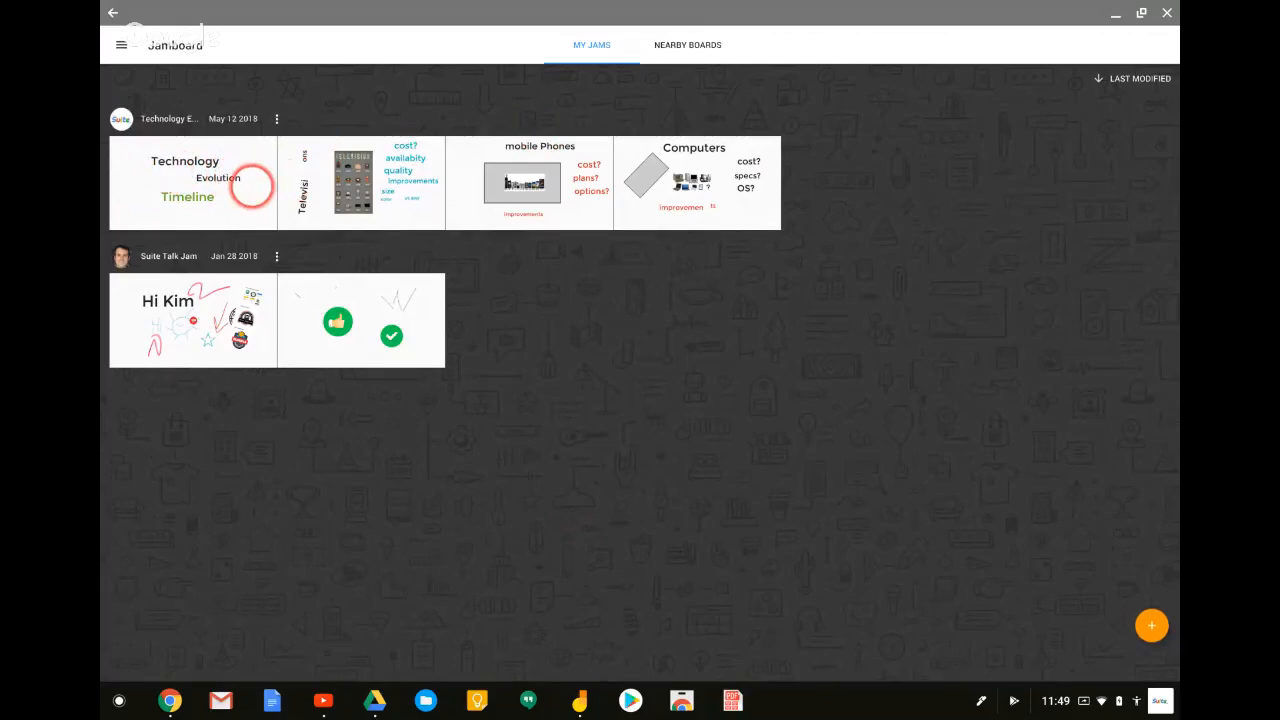
left_click(251, 186)
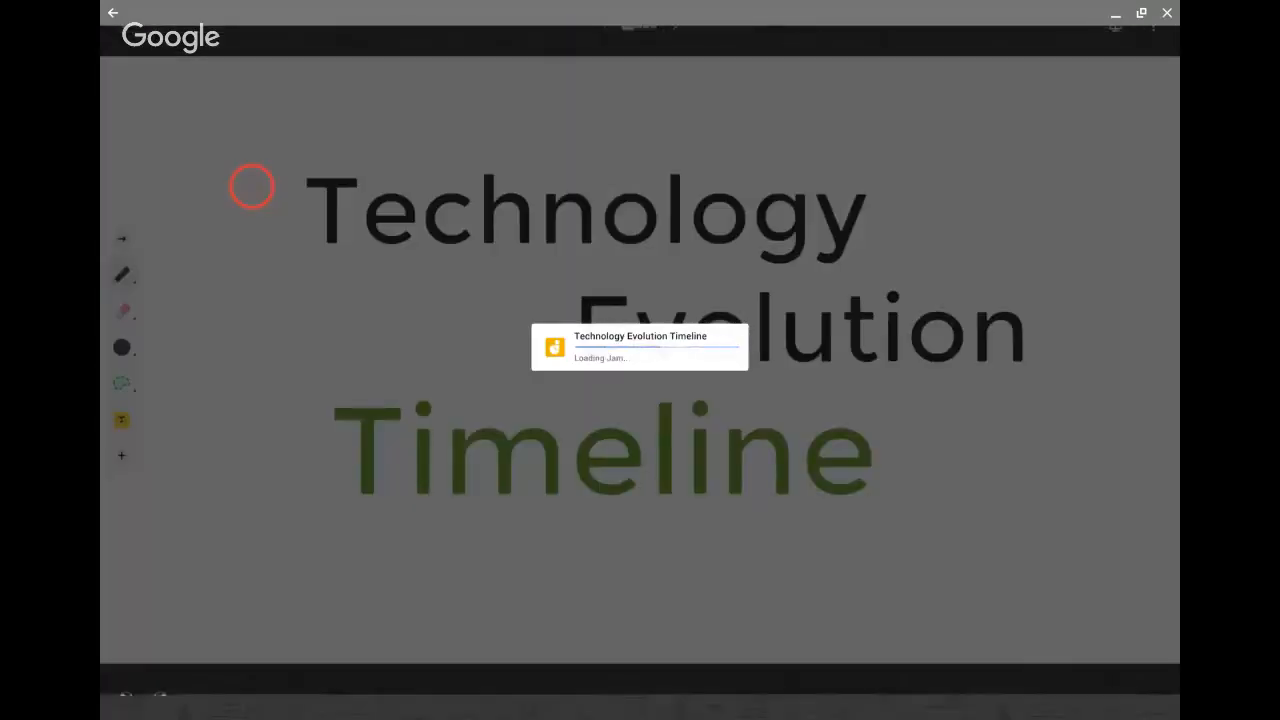
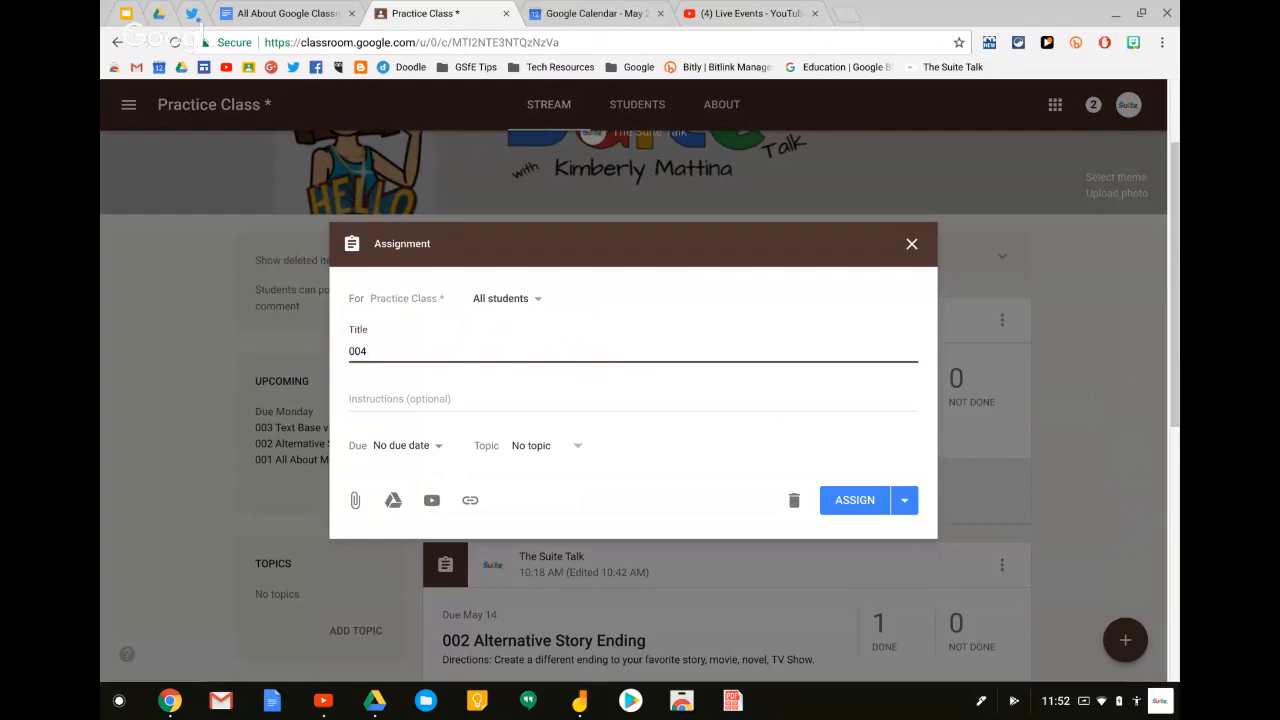
Title the new assignment "004 Jamboard Timeline for Technology Evolution" and attach the first Technology Evolution Timeline jam from the recent Drive files
type("Jamboard Timeline for T")
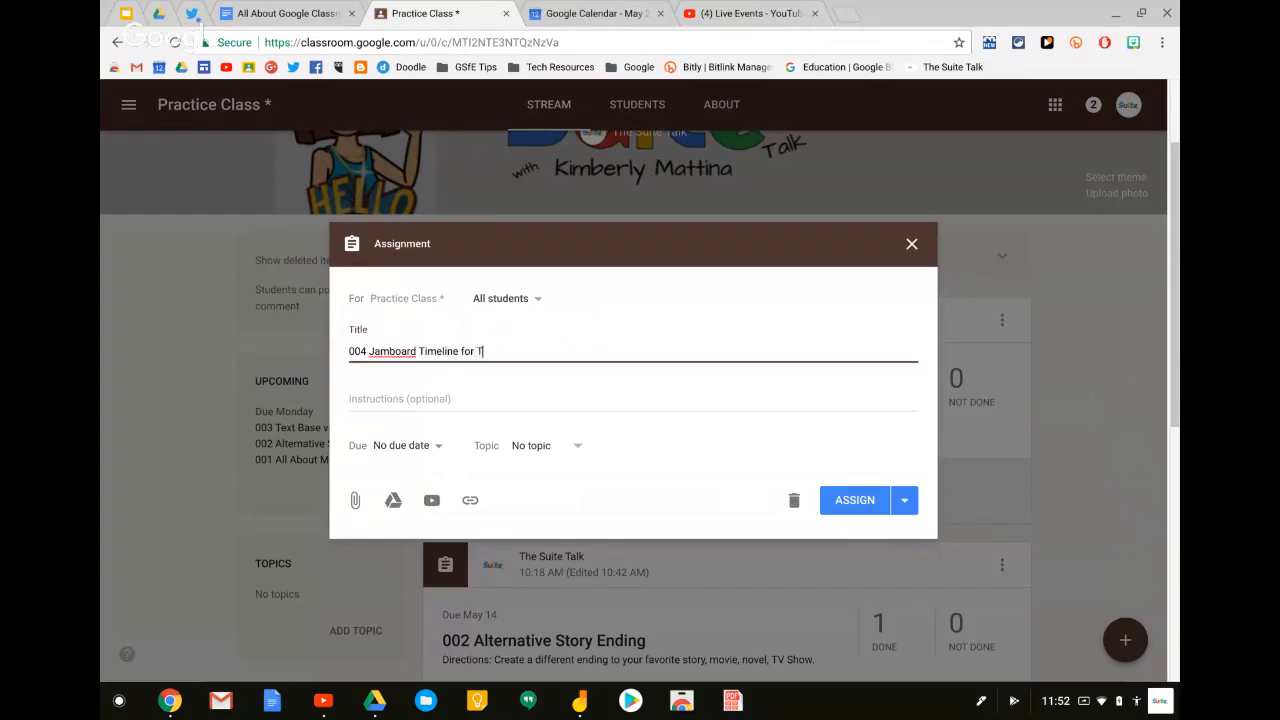
type("echnology Evolution")
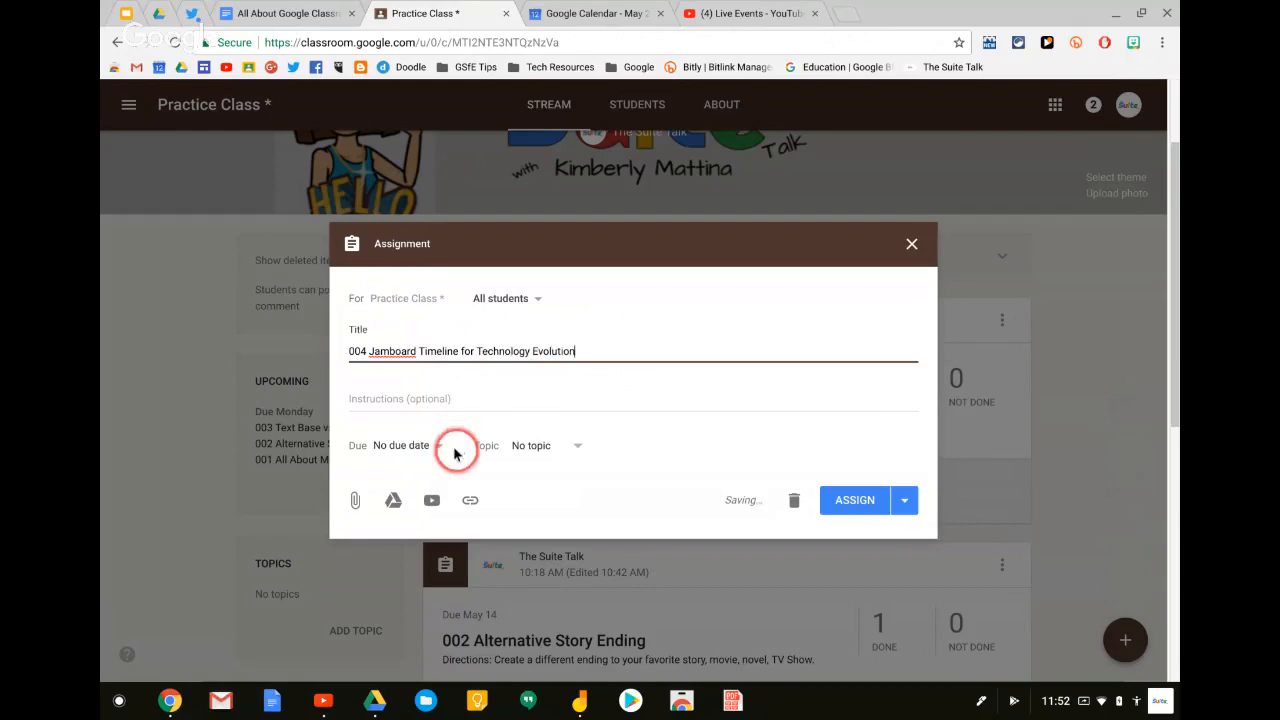
left_click(392, 501)
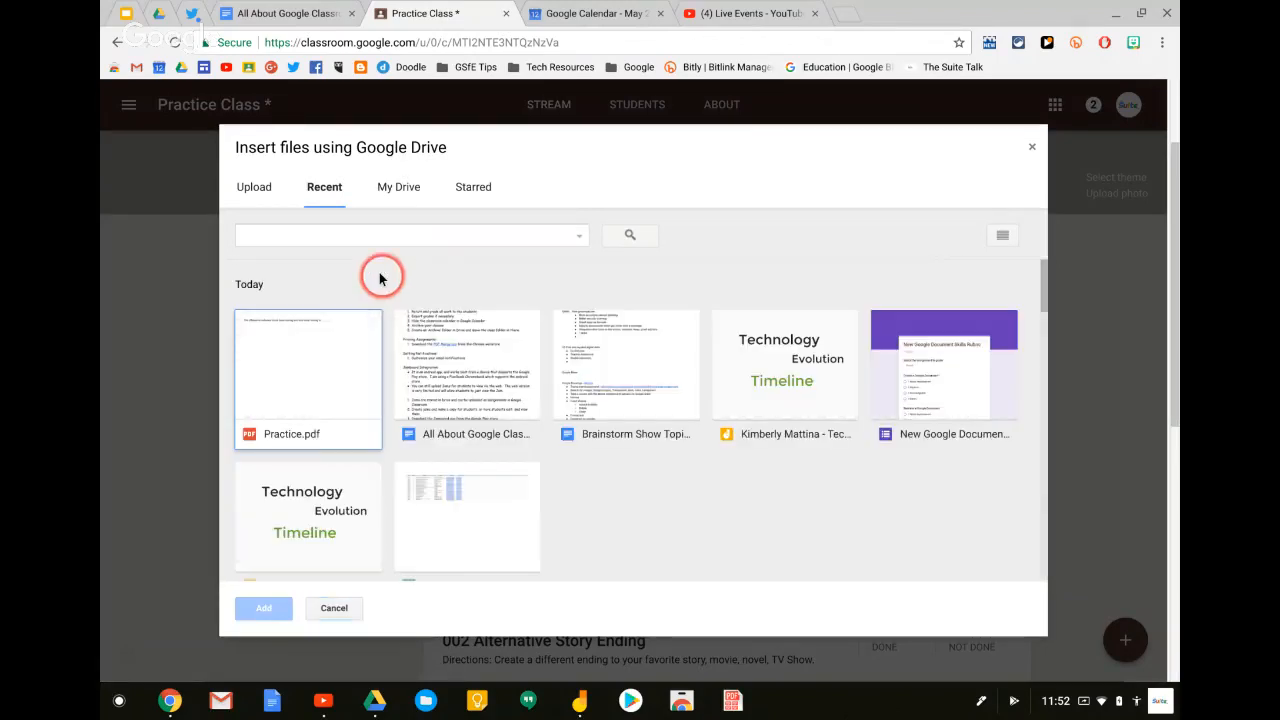
left_click(766, 393)
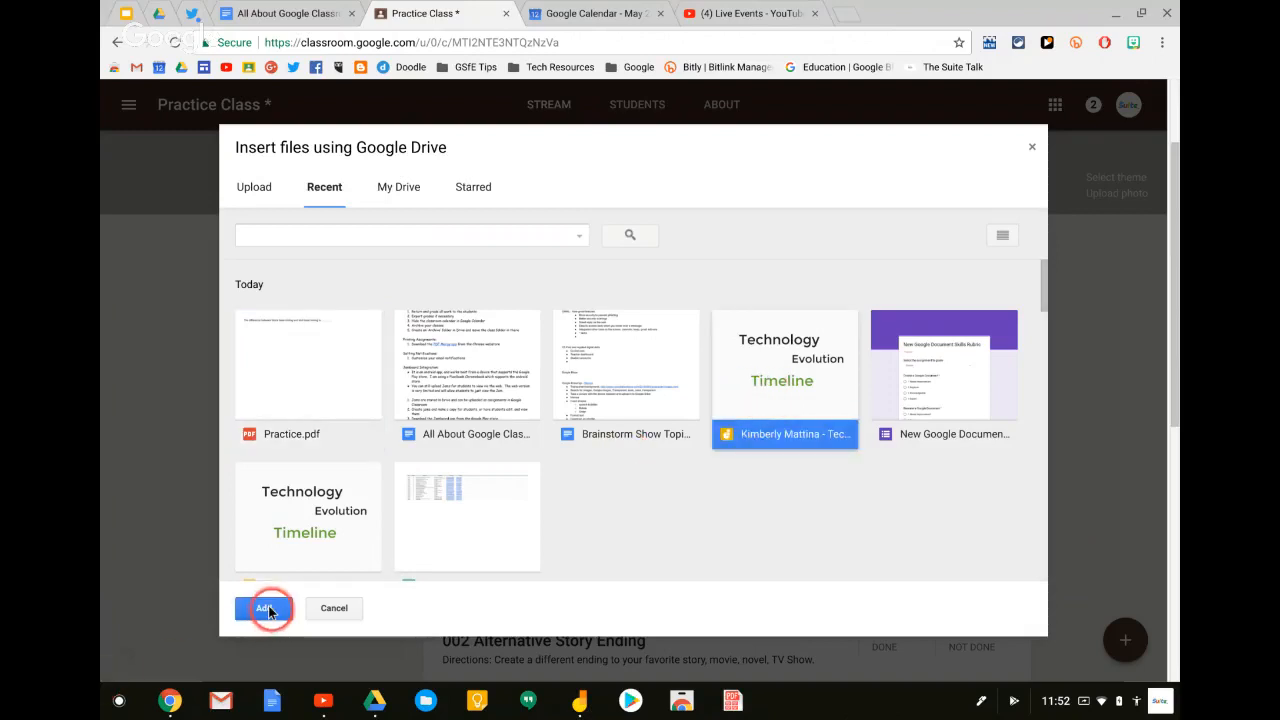
left_click(266, 609)
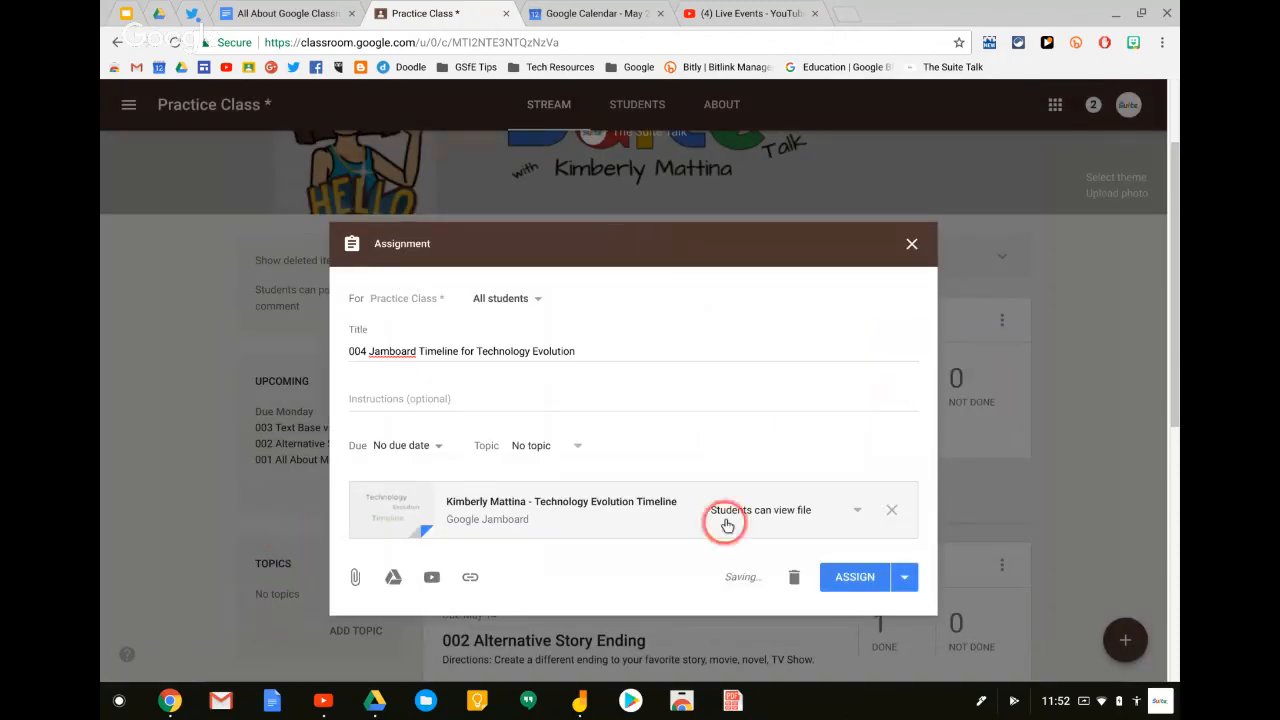
Set the attached jam to "Make a copy for each student" and assign it to Practice Class
left_click(850, 512)
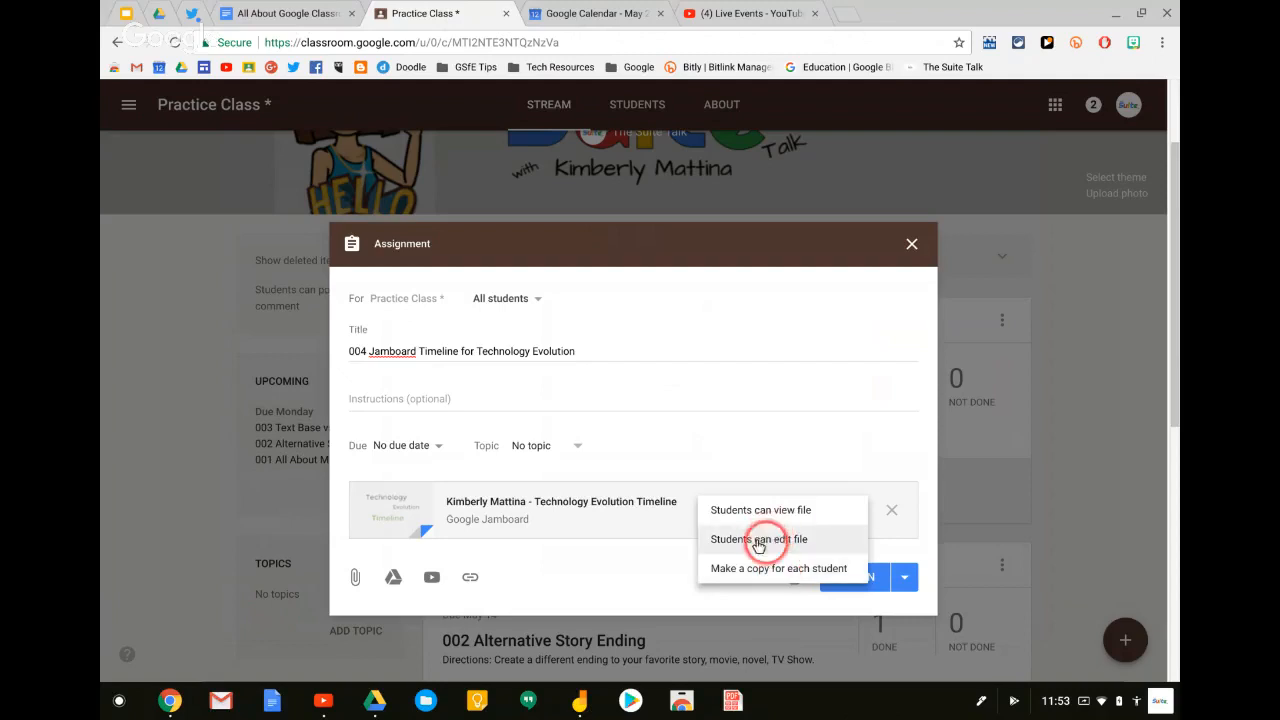
left_click(759, 569)
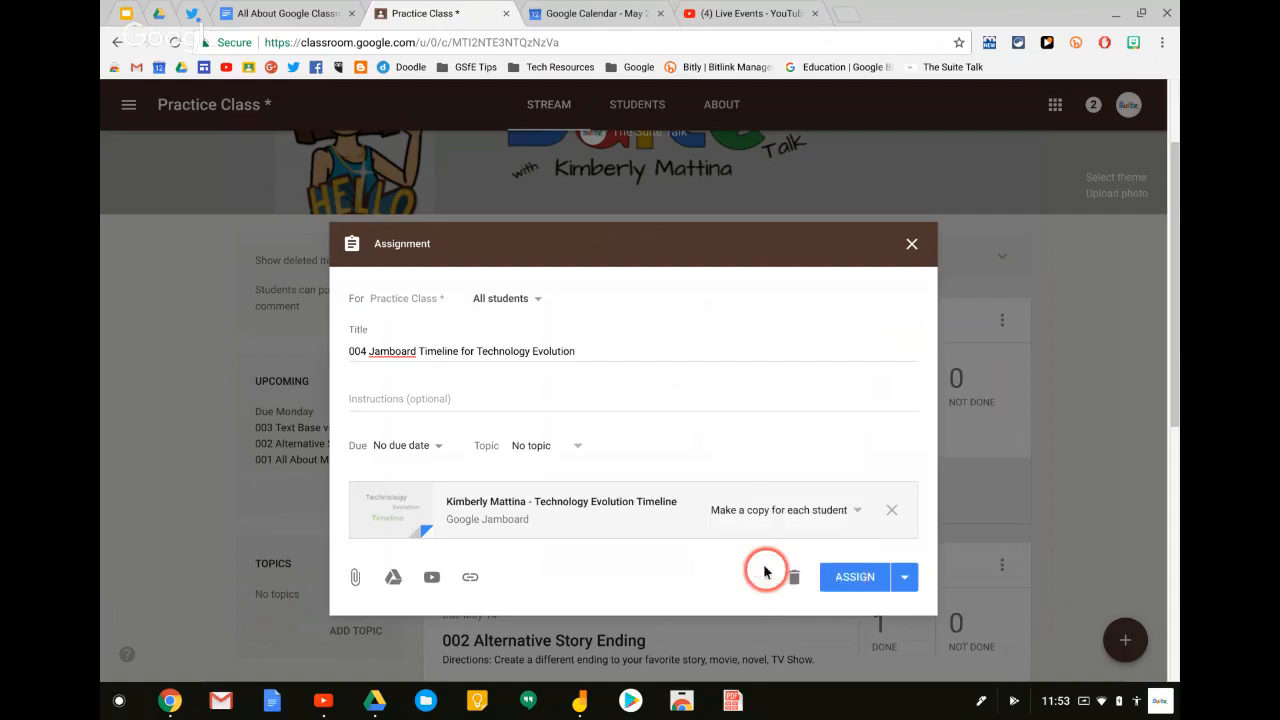
left_click(843, 578)
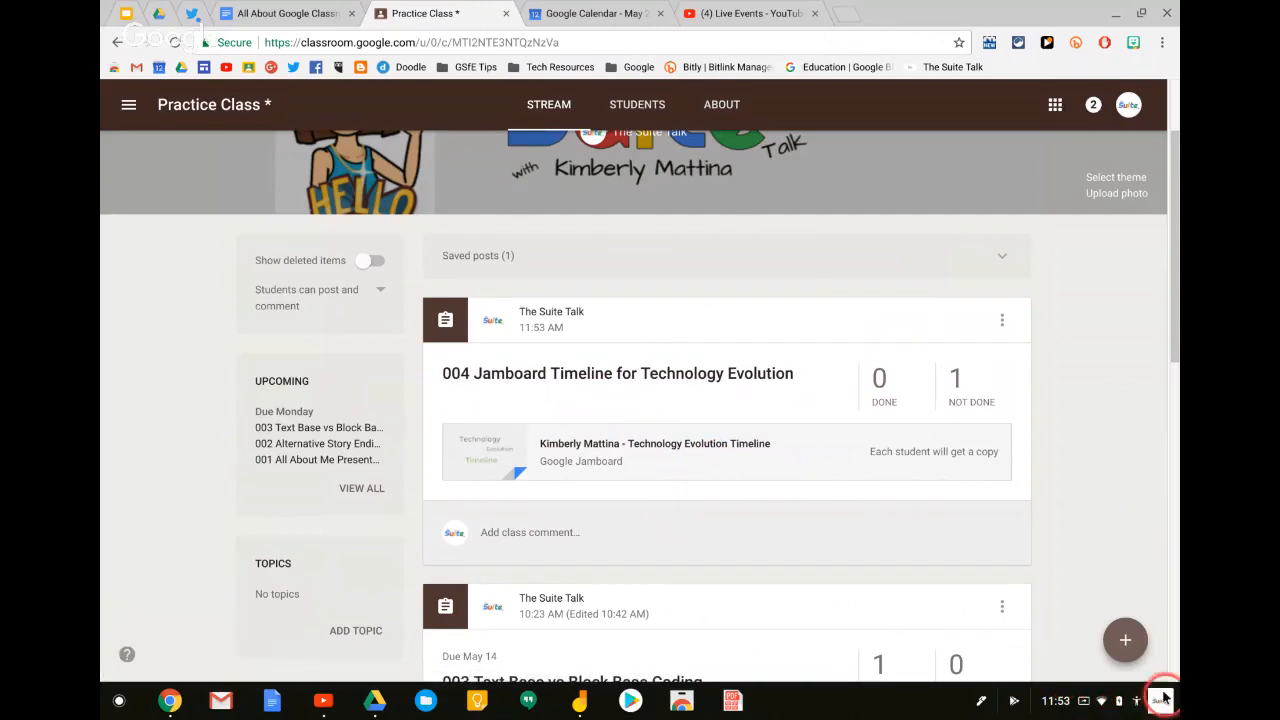
left_click(1136, 702)
left_click(962, 350)
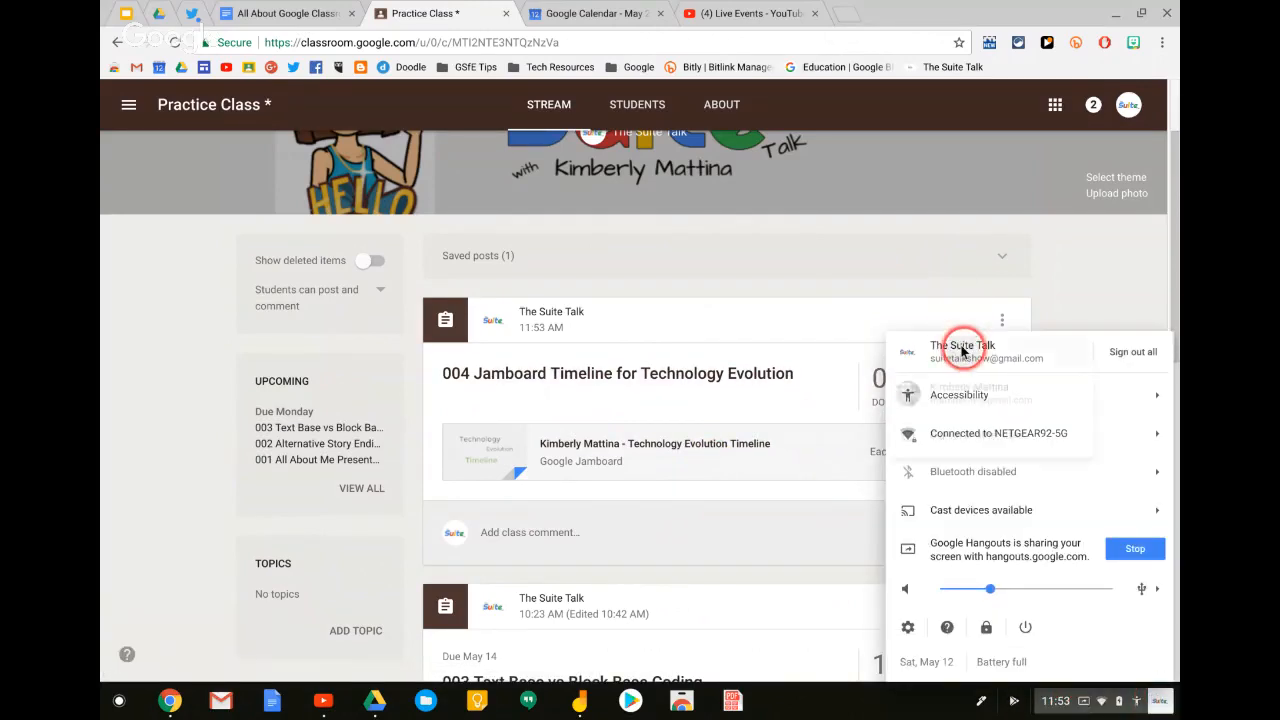
left_click(952, 385)
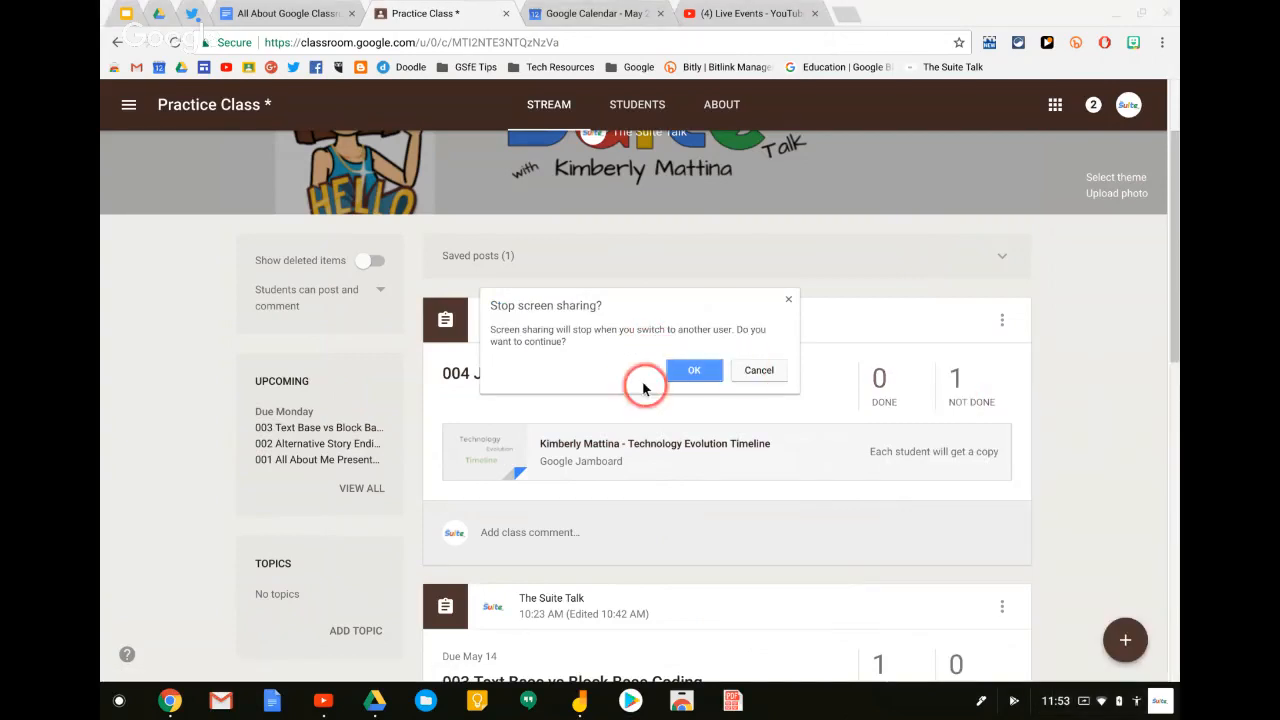
left_click(789, 301)
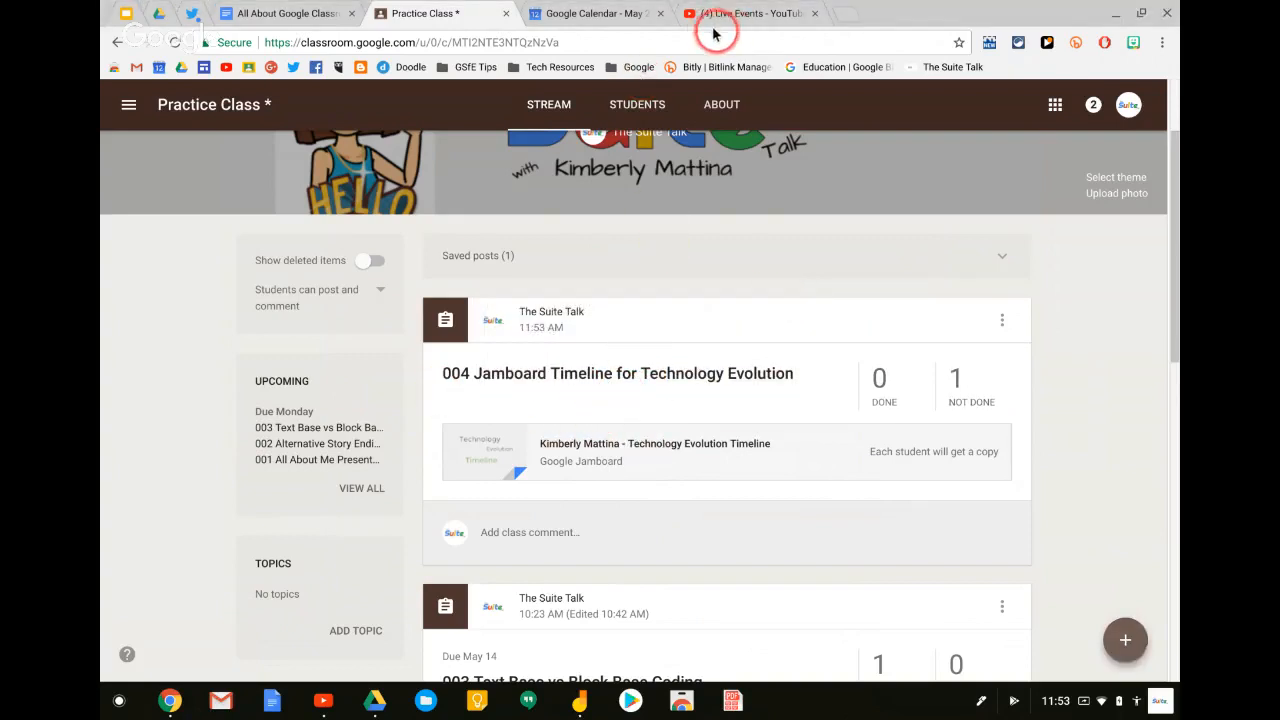
Switch Google Classroom to the student account and open assignment 004 Jamboard Timeline for Technology Evolution in Practice Class
left_click(1128, 108)
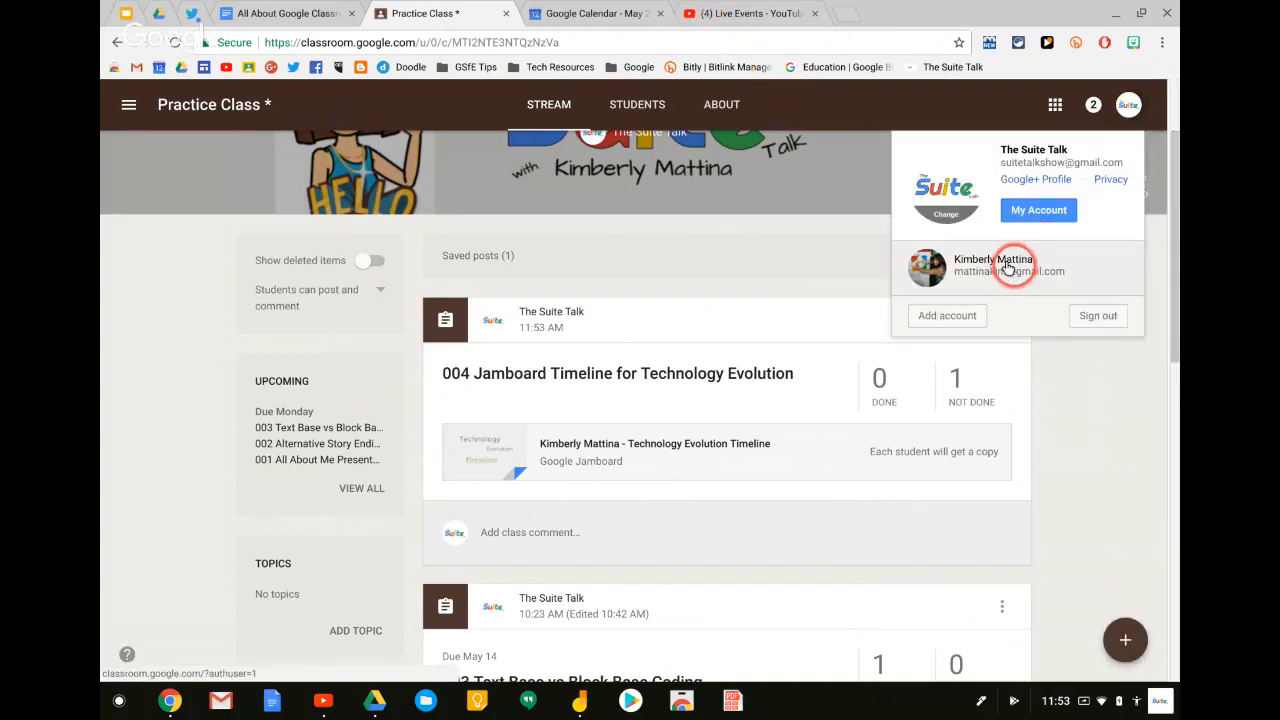
left_click(1007, 268)
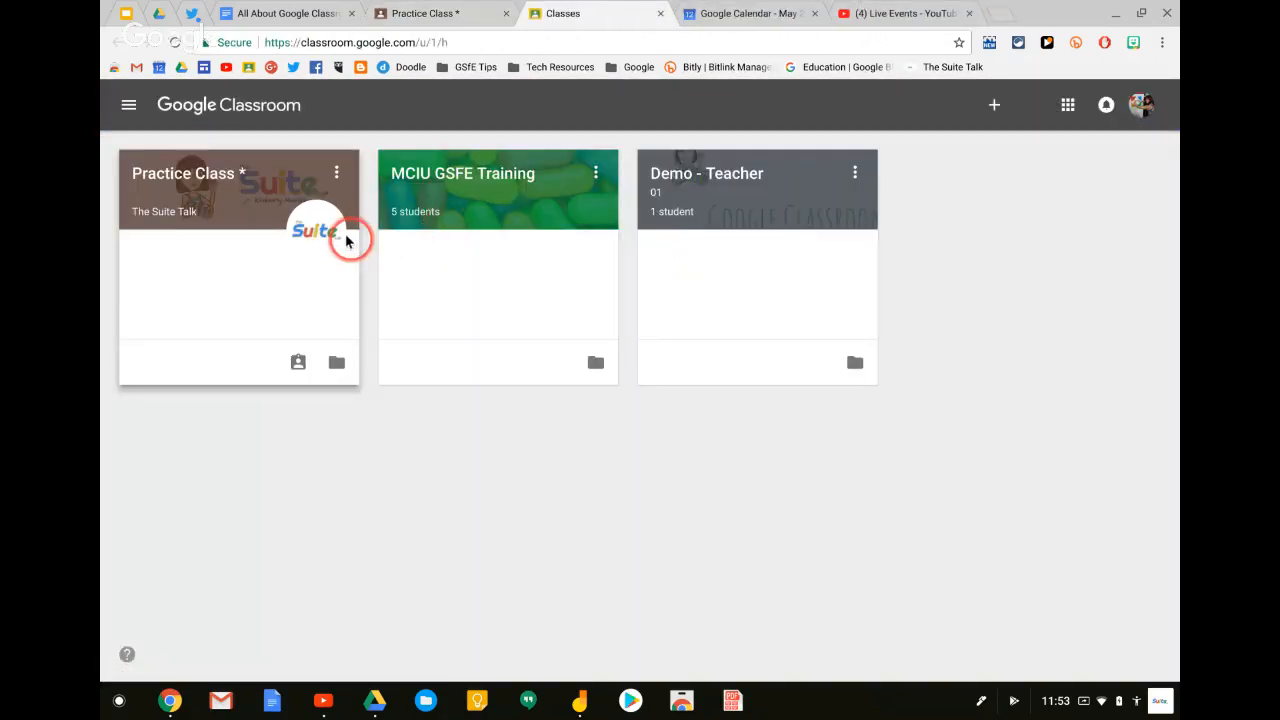
left_click(166, 176)
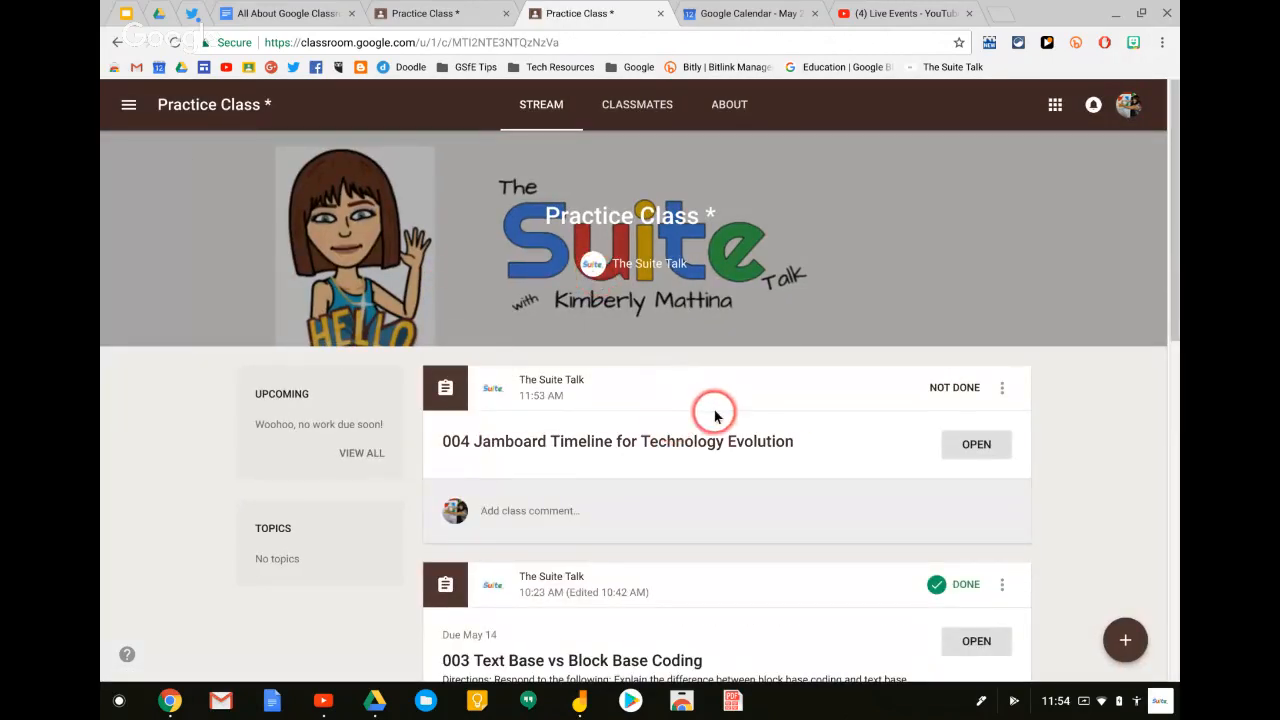
left_click(965, 442)
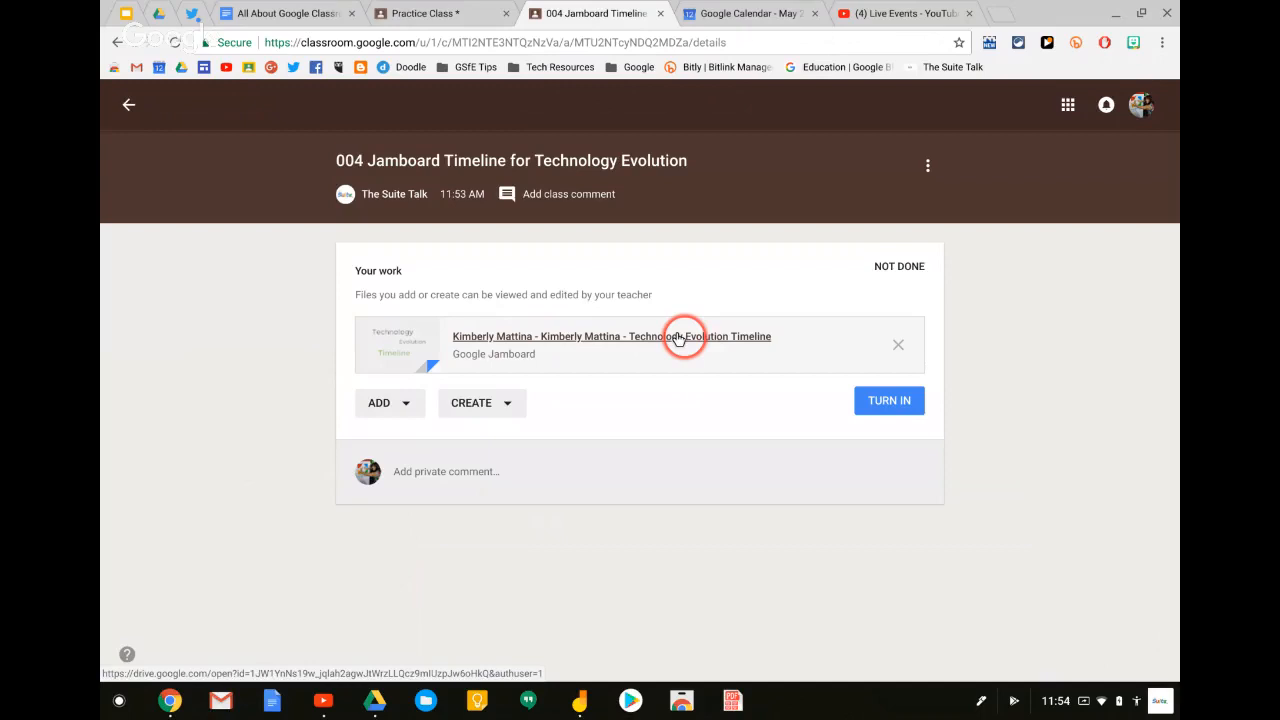
Open the student's copy of the Technology Evolution Timeline jam in the Jamboard app and view its Televisions frame before returning to the title frame
left_click(540, 340)
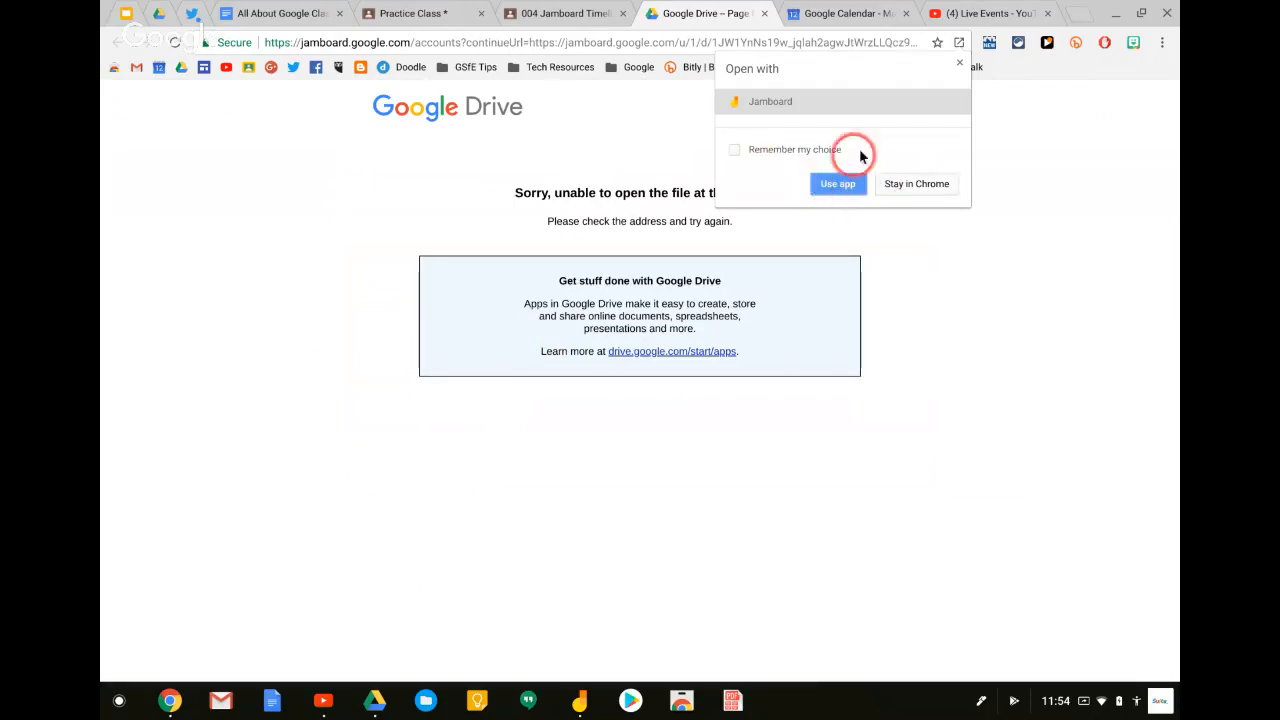
left_click(838, 185)
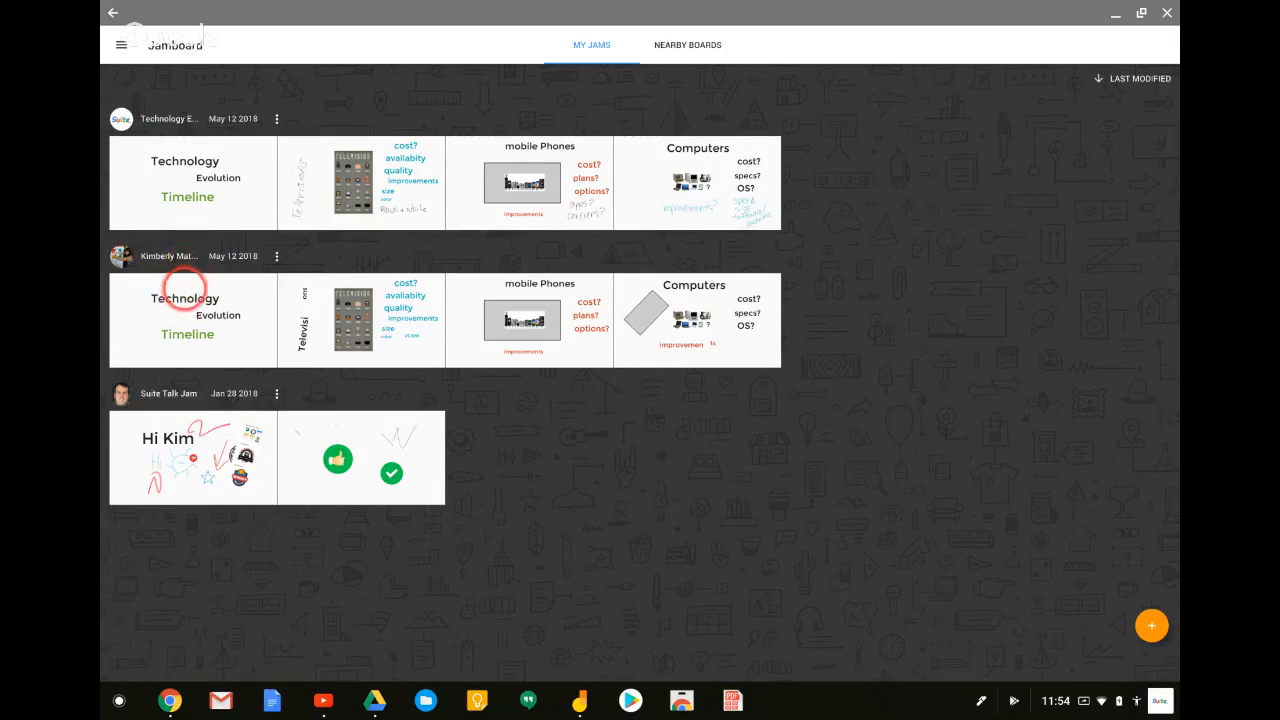
left_click(186, 290)
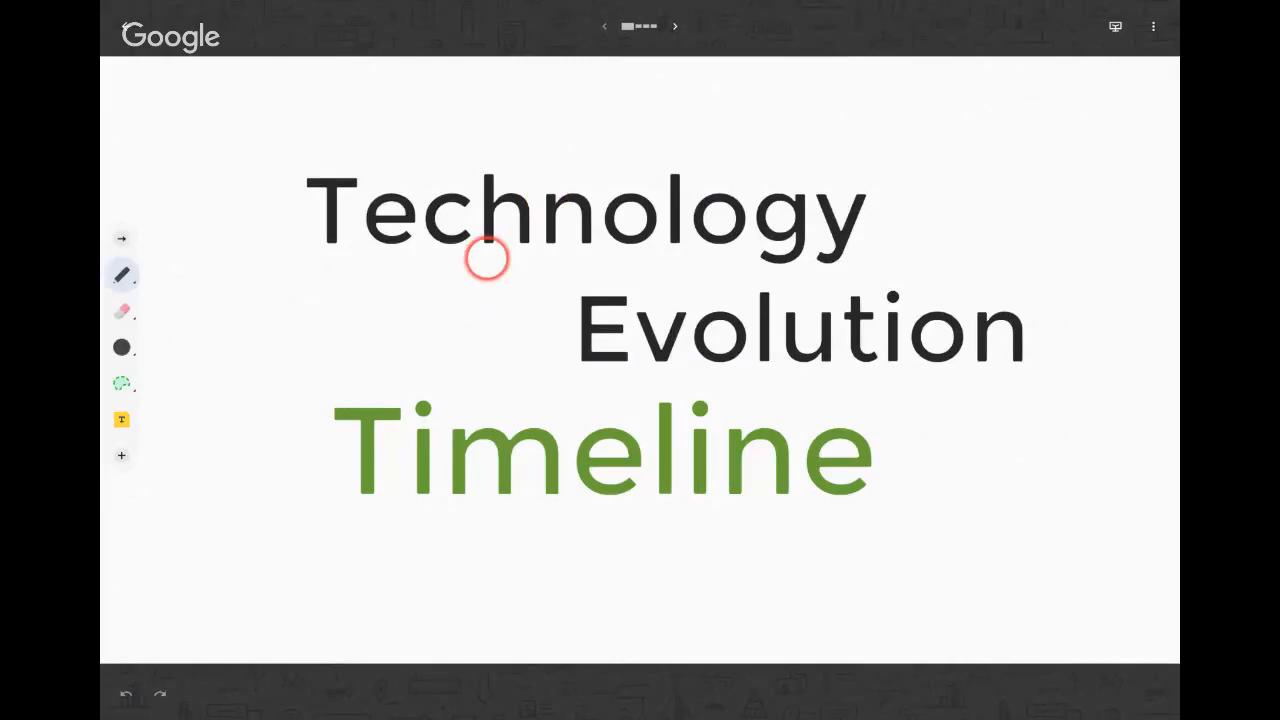
left_click(675, 26)
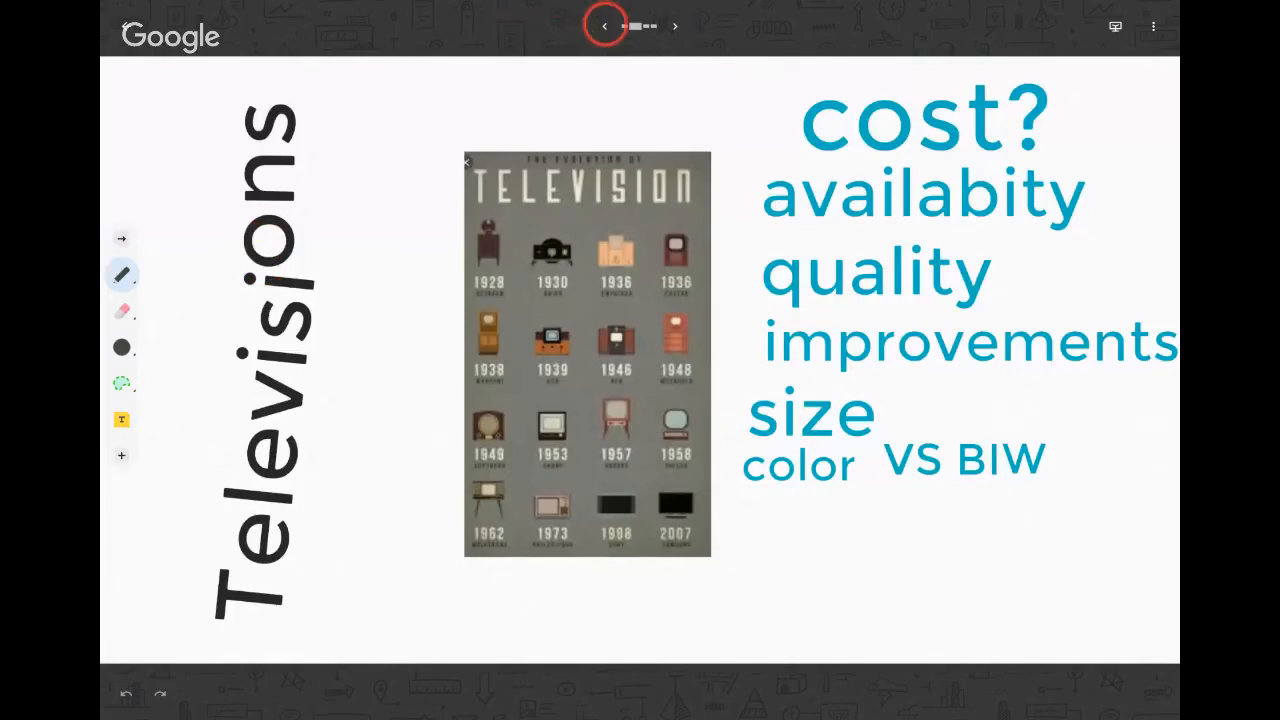
left_click(604, 26)
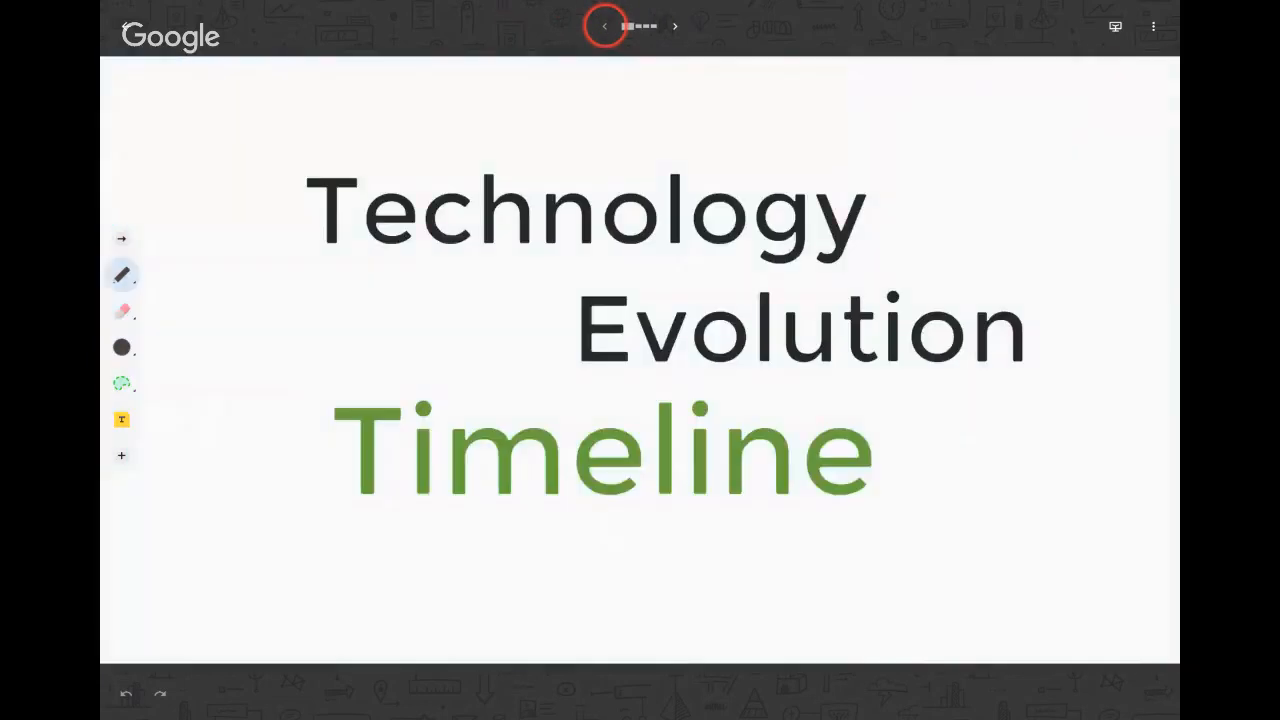
Handwrite a byline with the student's first name below the word Timeline on the title frame using the pen
left_click(121, 275)
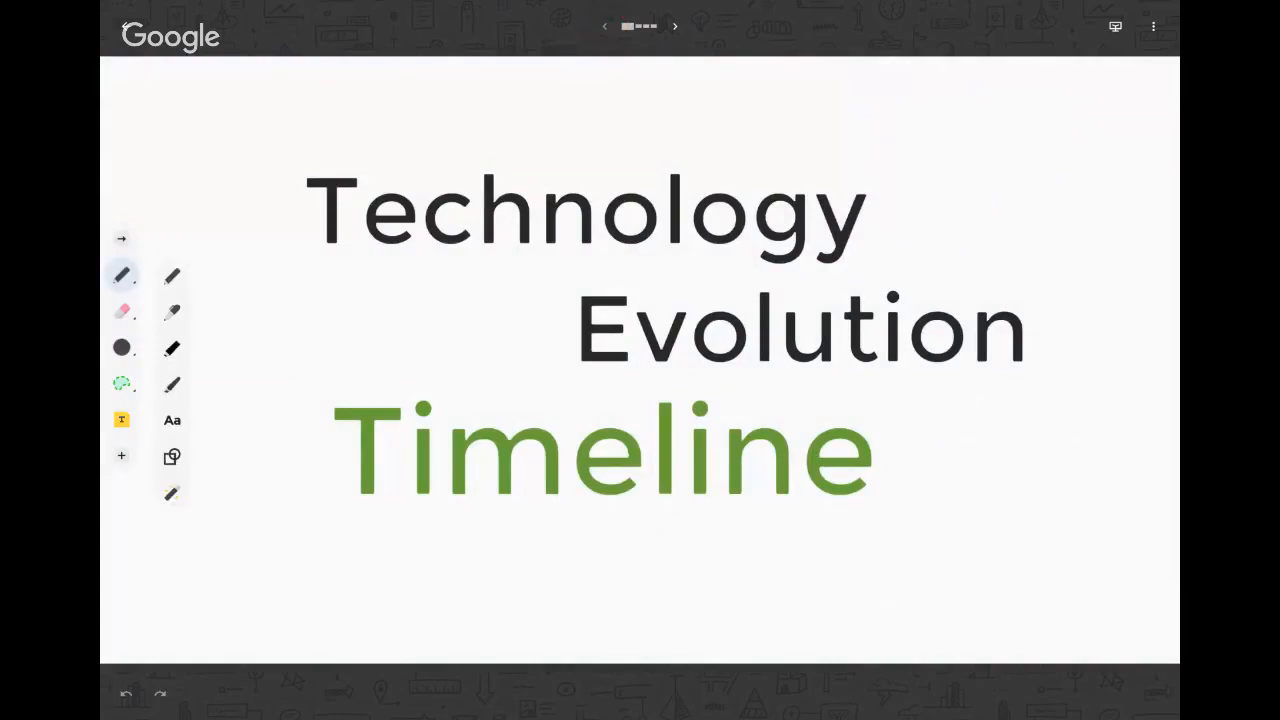
left_click_drag(478, 526, 478, 590)
mouse_move(502, 545)
left_mouse_down()
mouse_move(524, 600)
mouse_move(515, 620)
left_mouse_up()
left_click_drag(601, 521, 600, 600)
mouse_move(630, 520)
left_mouse_down()
mouse_move(638, 605)
mouse_move(750, 614)
left_mouse_up()
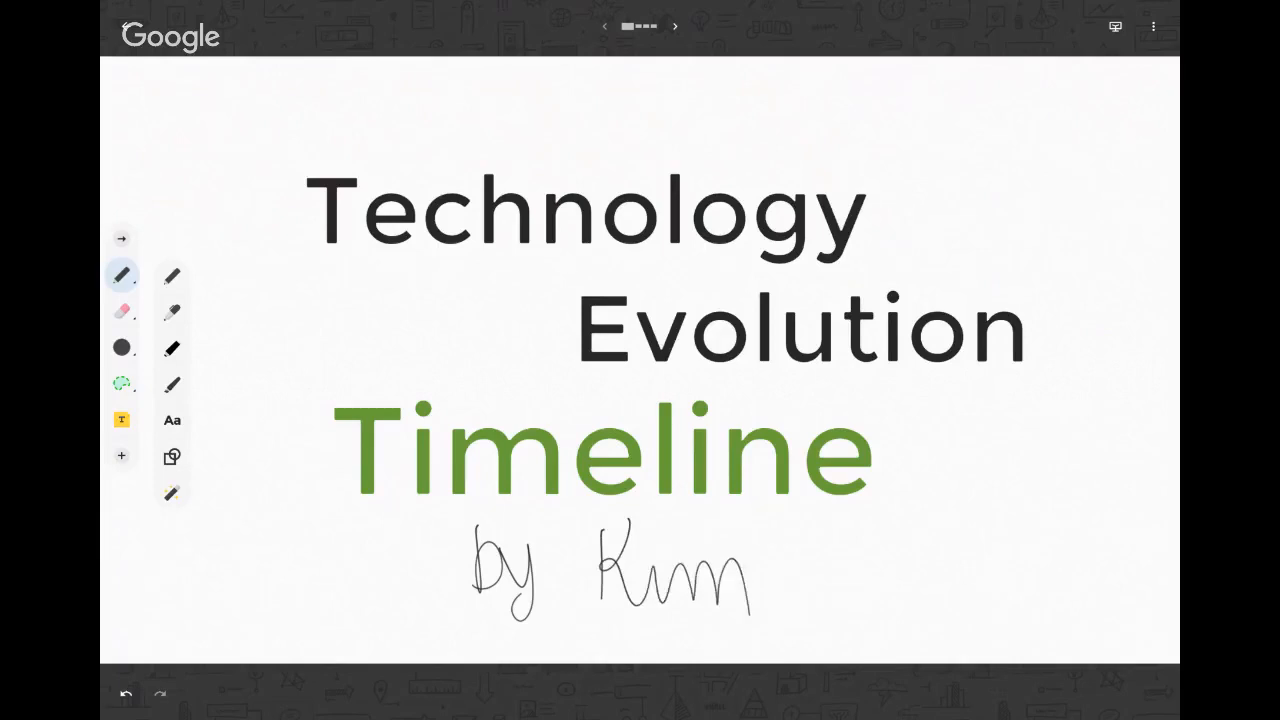
Leave Jamboard, close the Drive error page and the student's assignment page, and return to the teacher's Practice Class stream
left_click(113, 14)
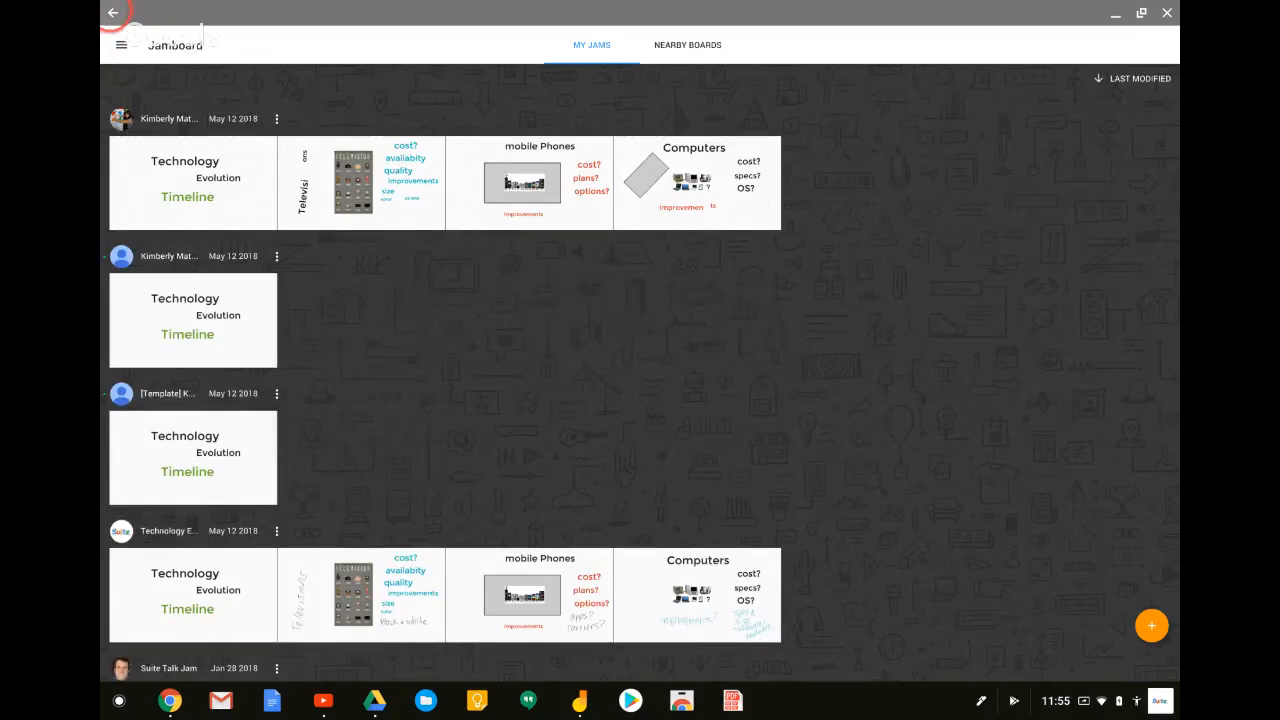
left_click(113, 12)
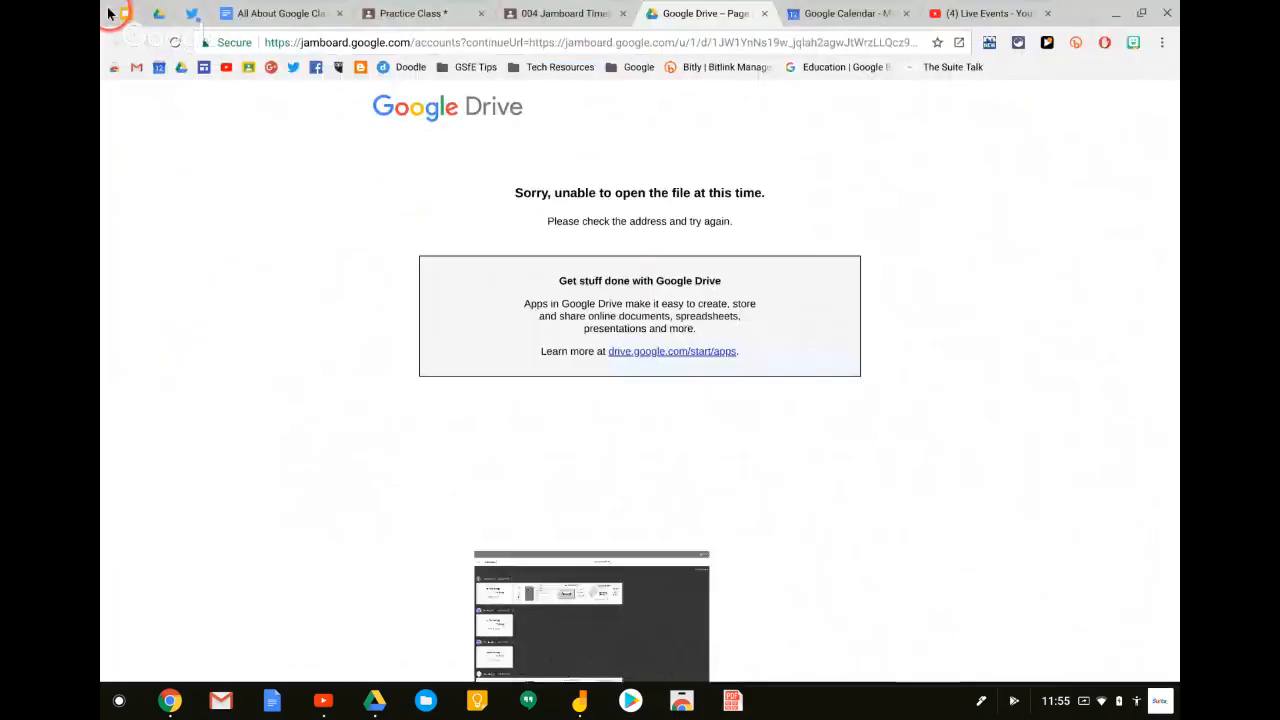
left_click(767, 12)
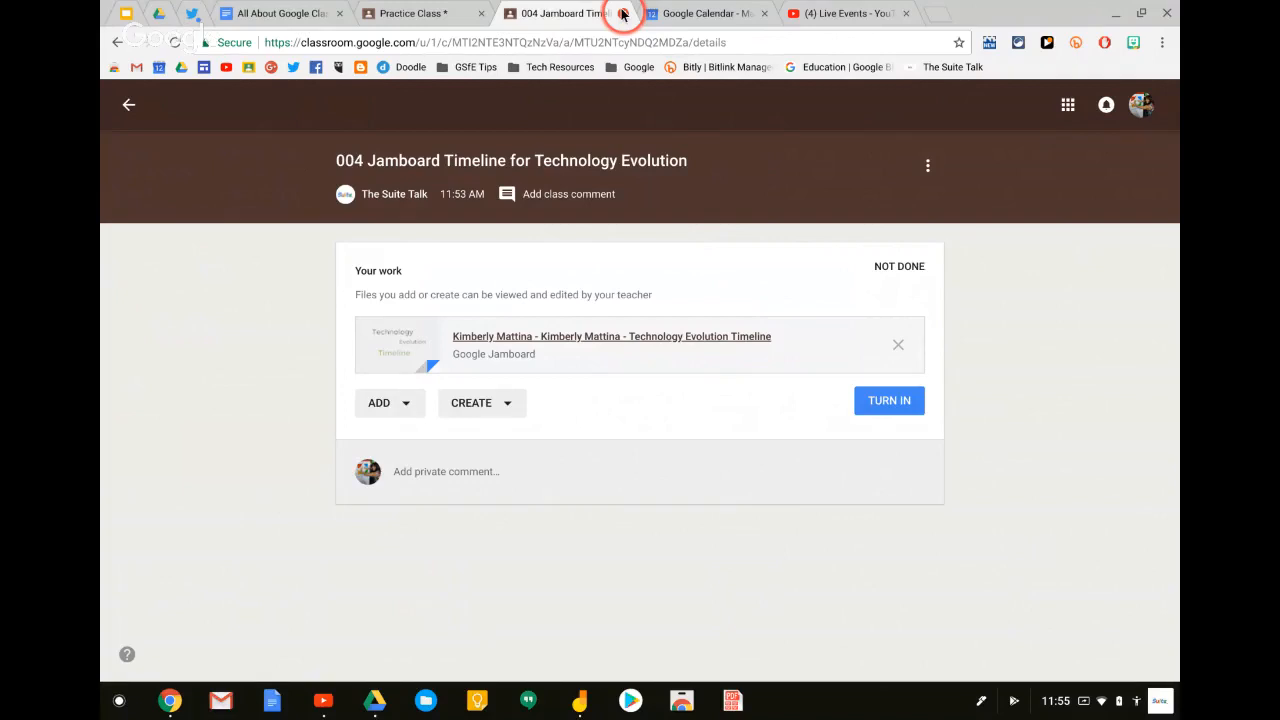
left_click(622, 13)
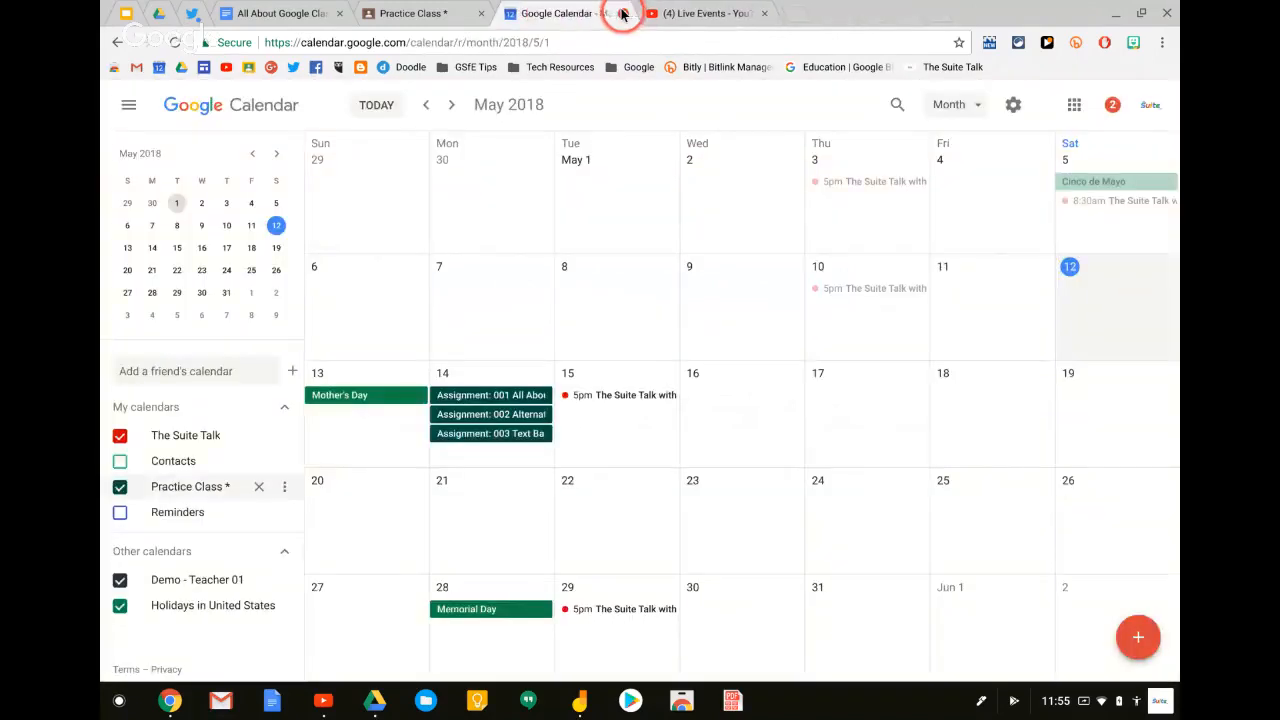
left_click(422, 15)
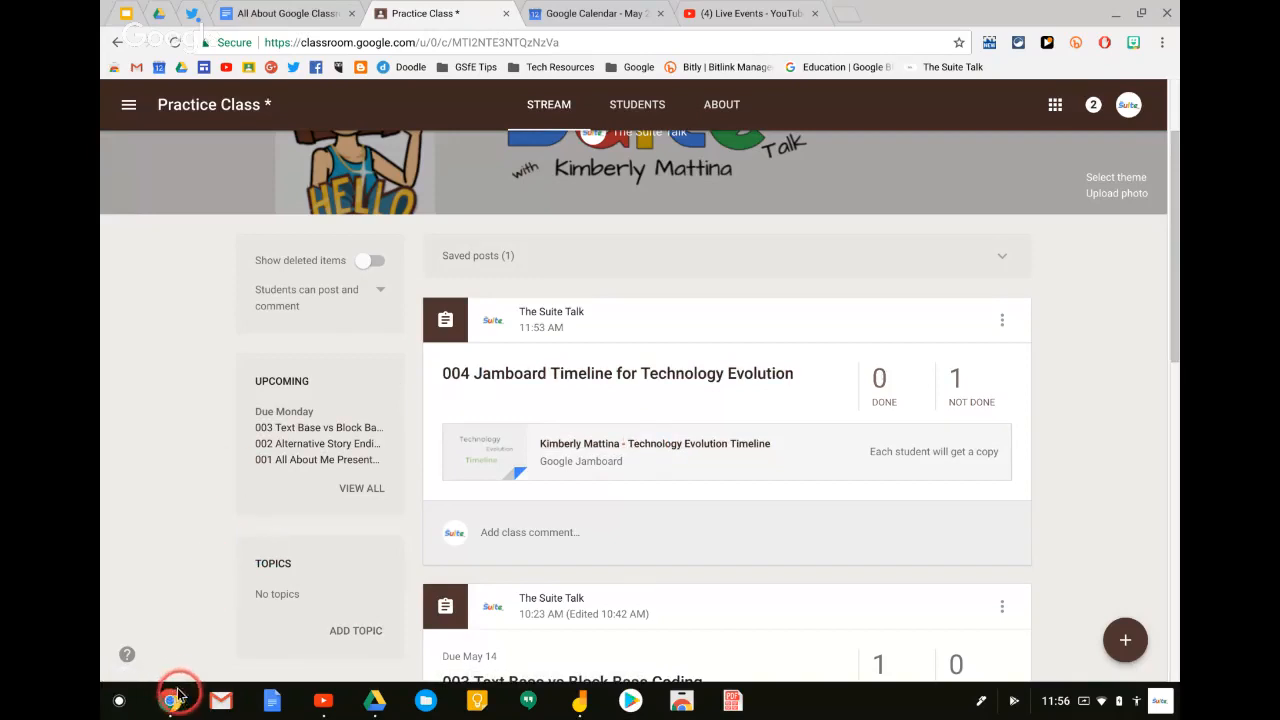
Check the Feedback heading in the All About Google Classroom document, and open the Send feedback form from Practice Class
left_click(300, 8)
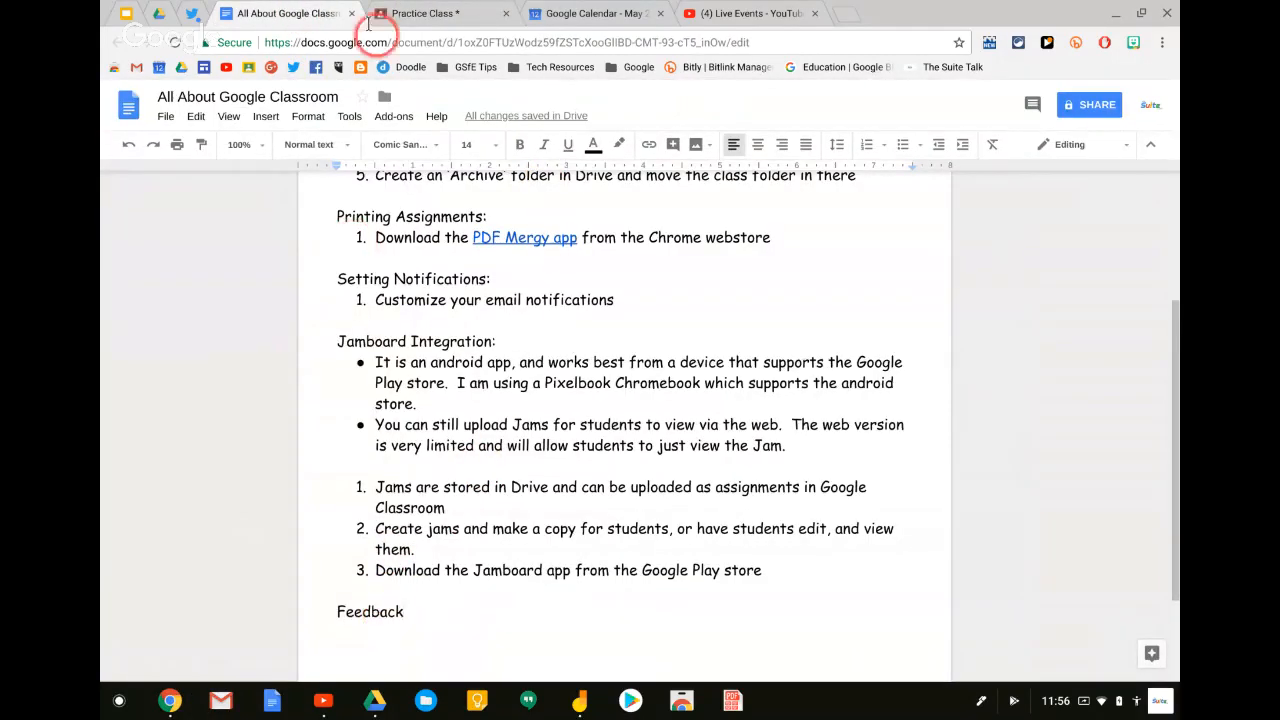
left_click(428, 17)
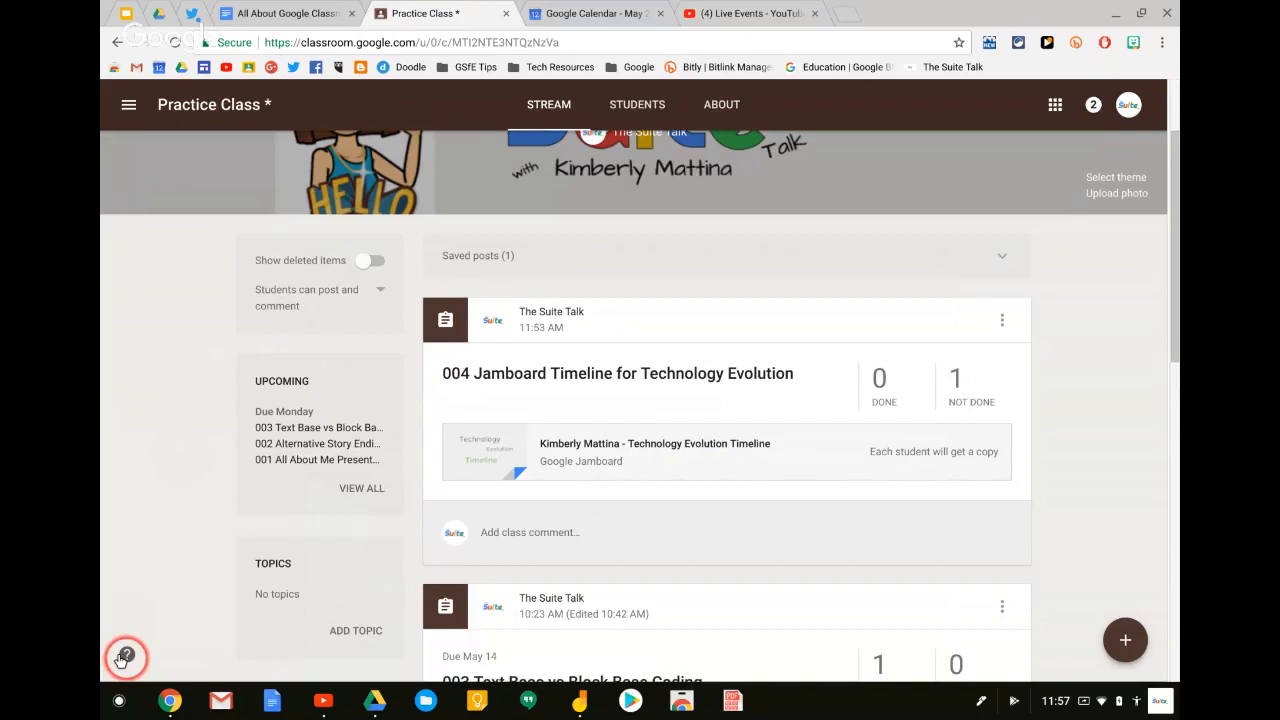
left_click(124, 653)
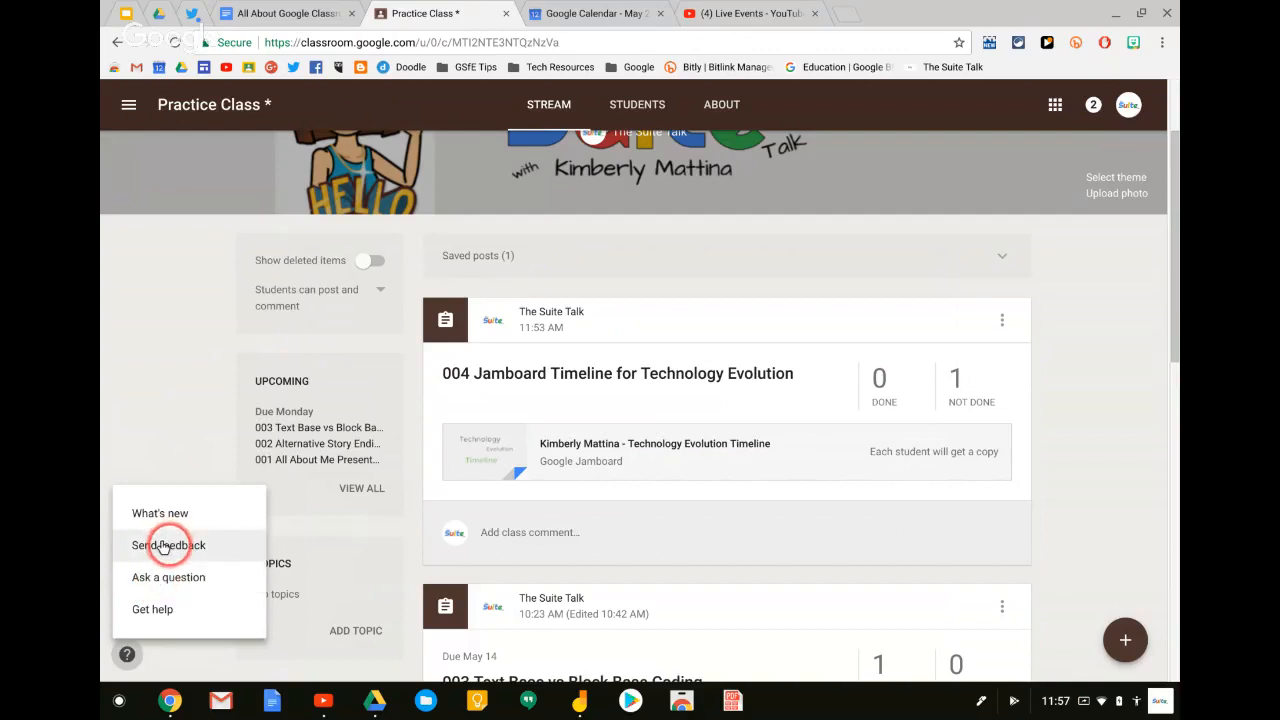
left_click(165, 545)
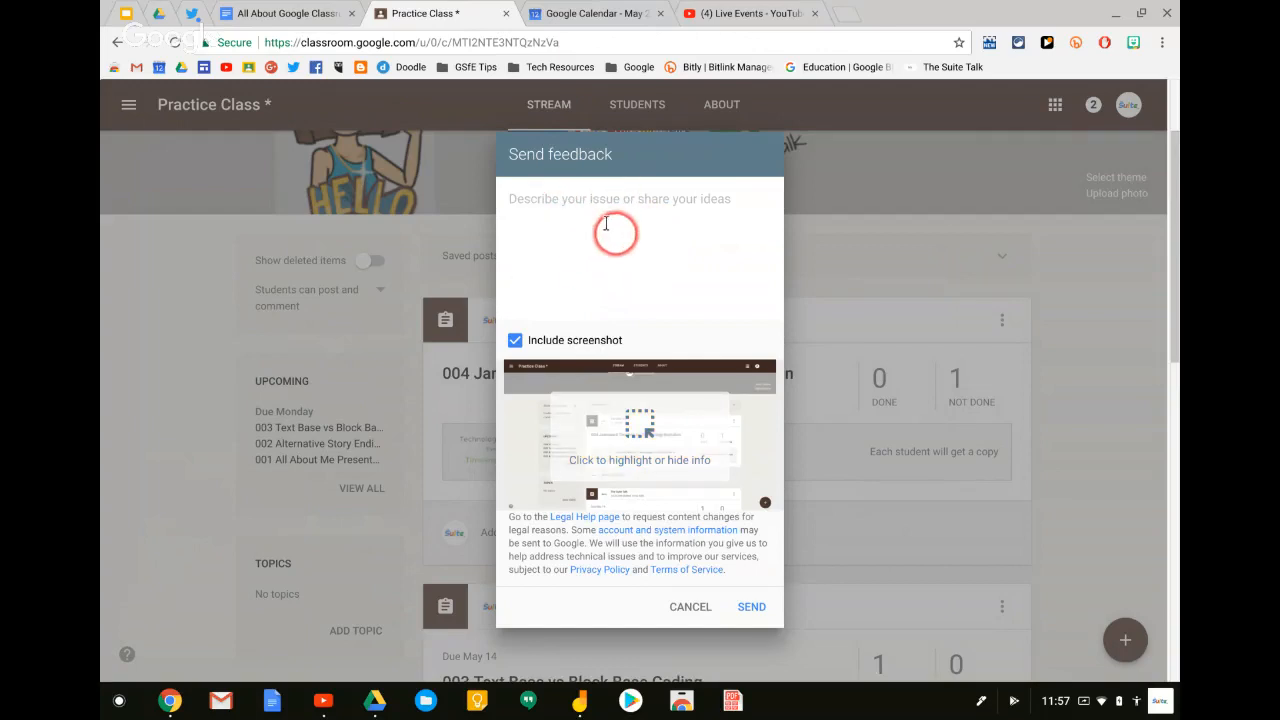
Cancel the Send feedback form without submitting it, and stop screensharing in the Google Hangouts window
left_click(691, 609)
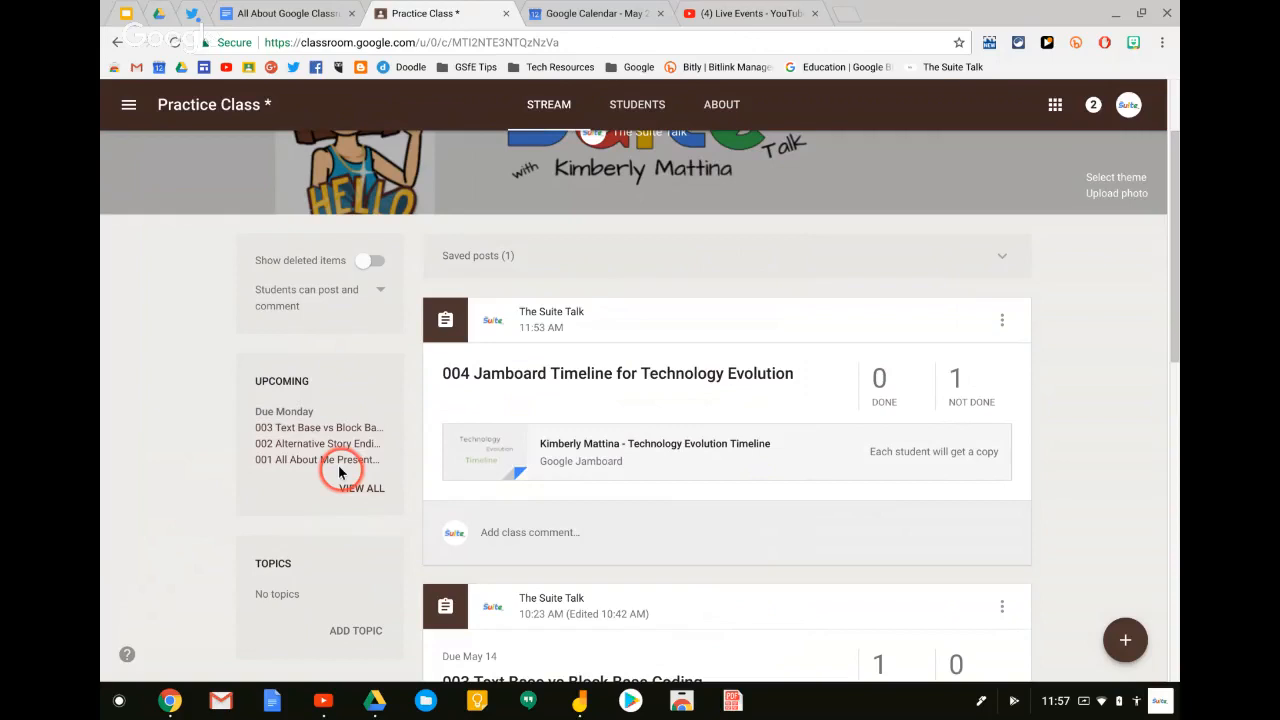
left_click(168, 700)
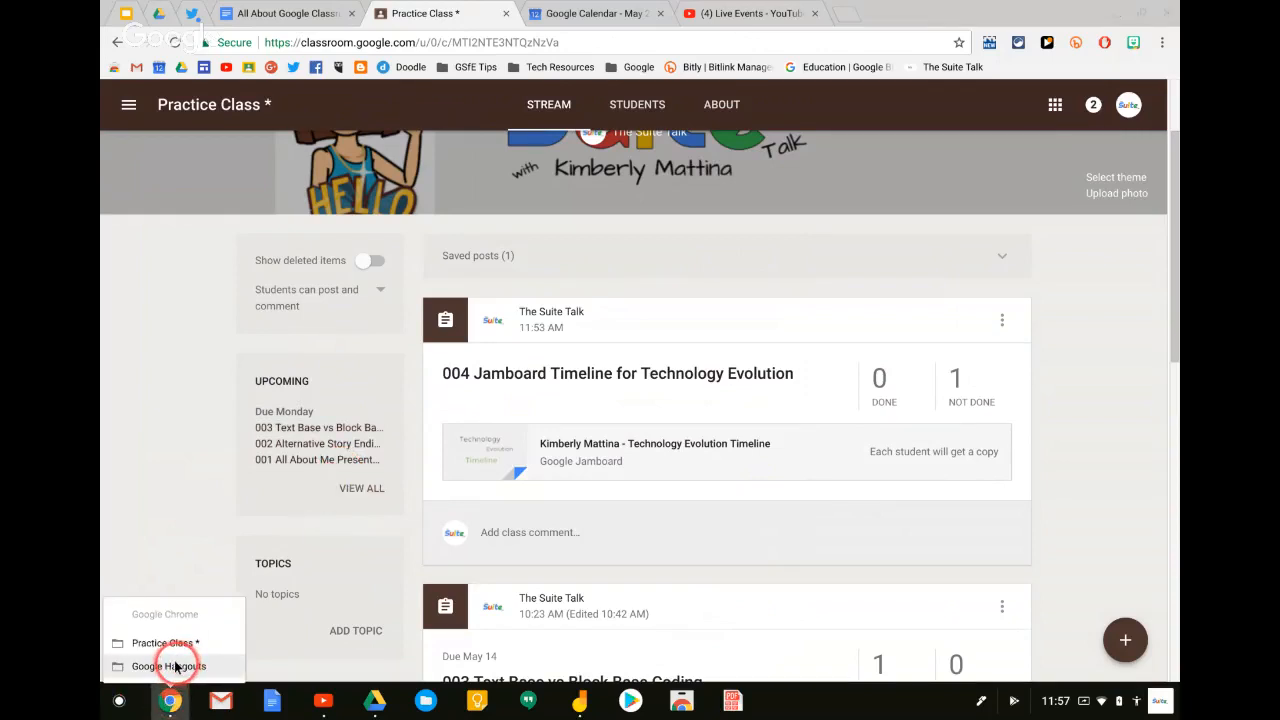
left_click(175, 666)
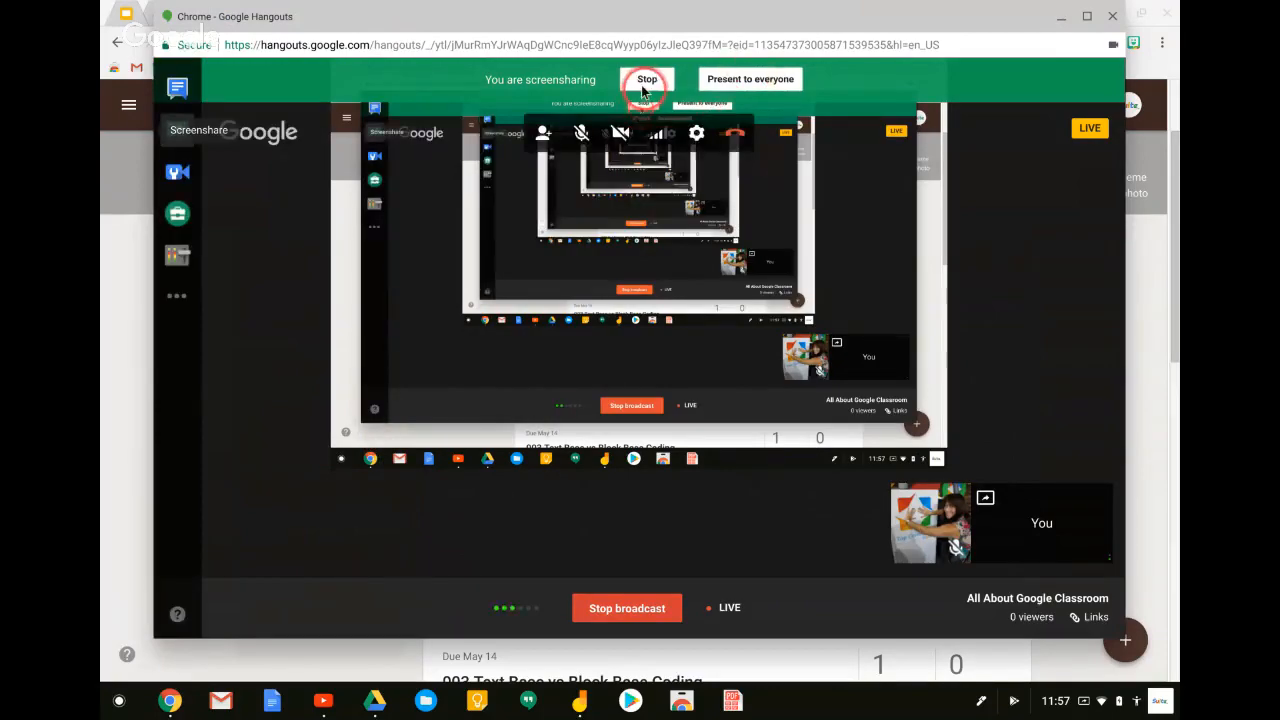
left_click(643, 83)
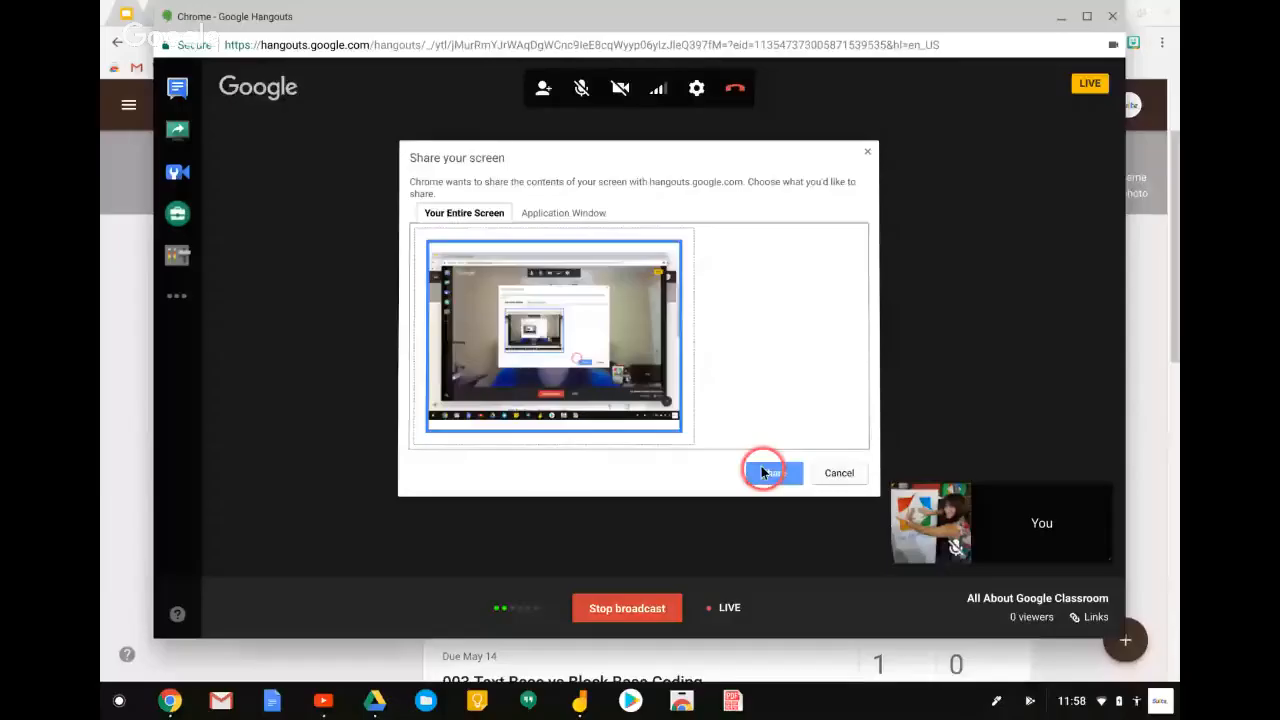
Share the entire screen in the Hangouts broadcast again and minimize the Hangouts window
left_click(766, 468)
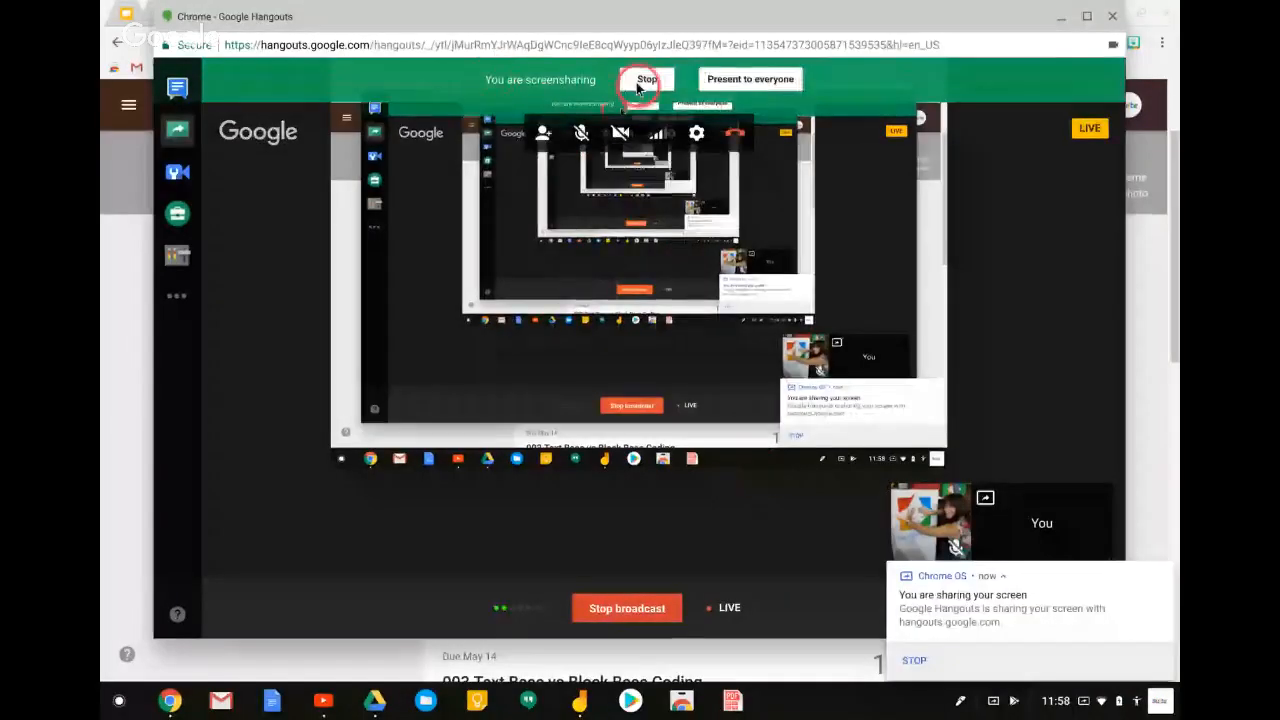
left_click(1061, 16)
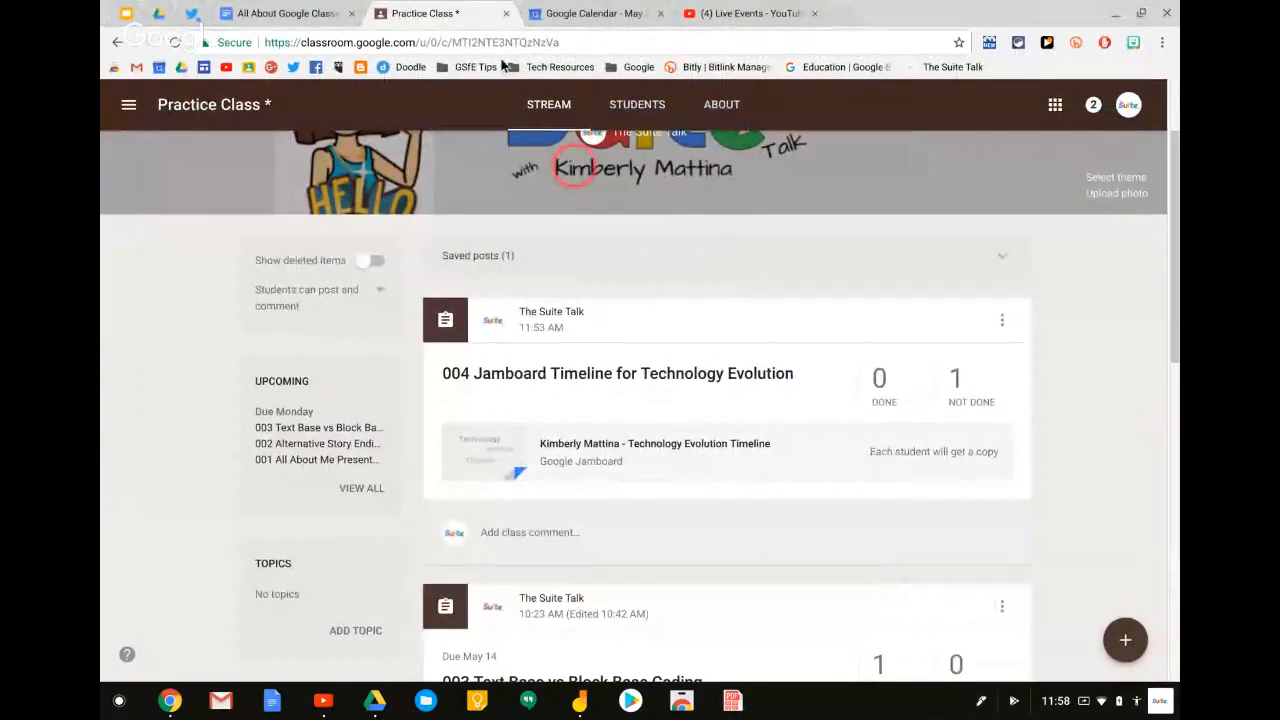
Present The Suite Talk Card slide full screen to show the contact details, and exit the presentation
left_click(124, 15)
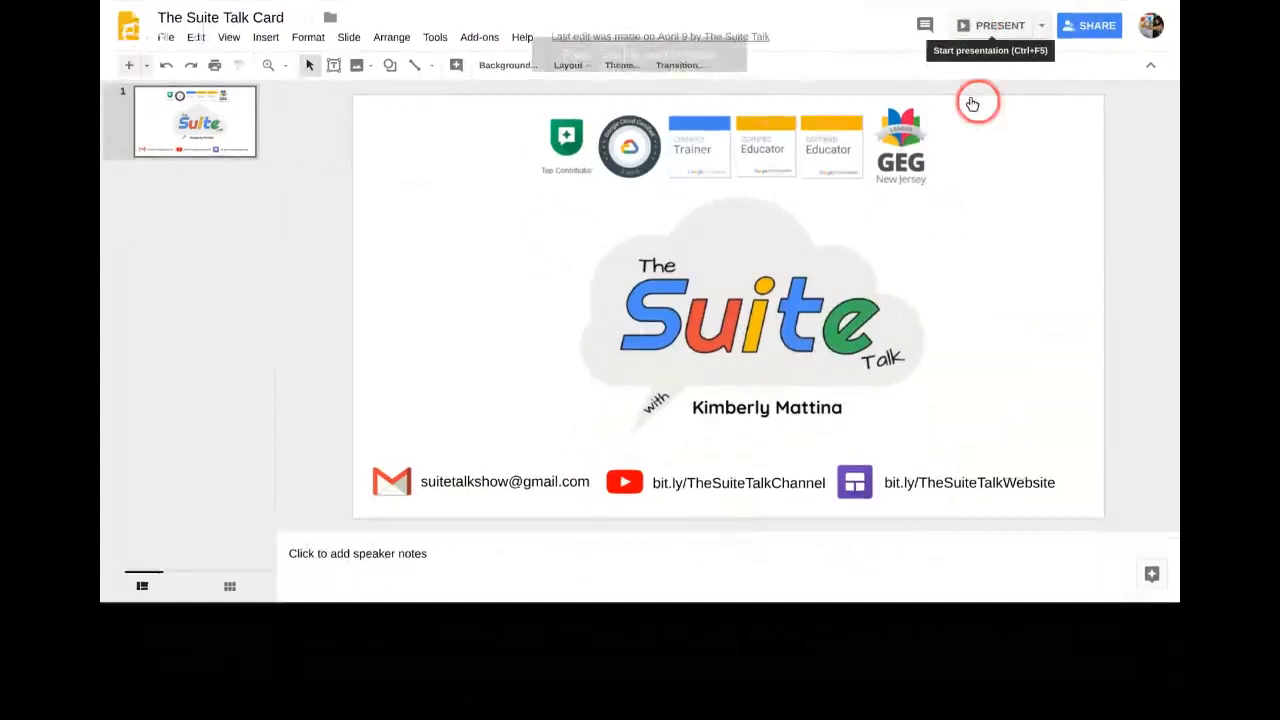
left_click(972, 104)
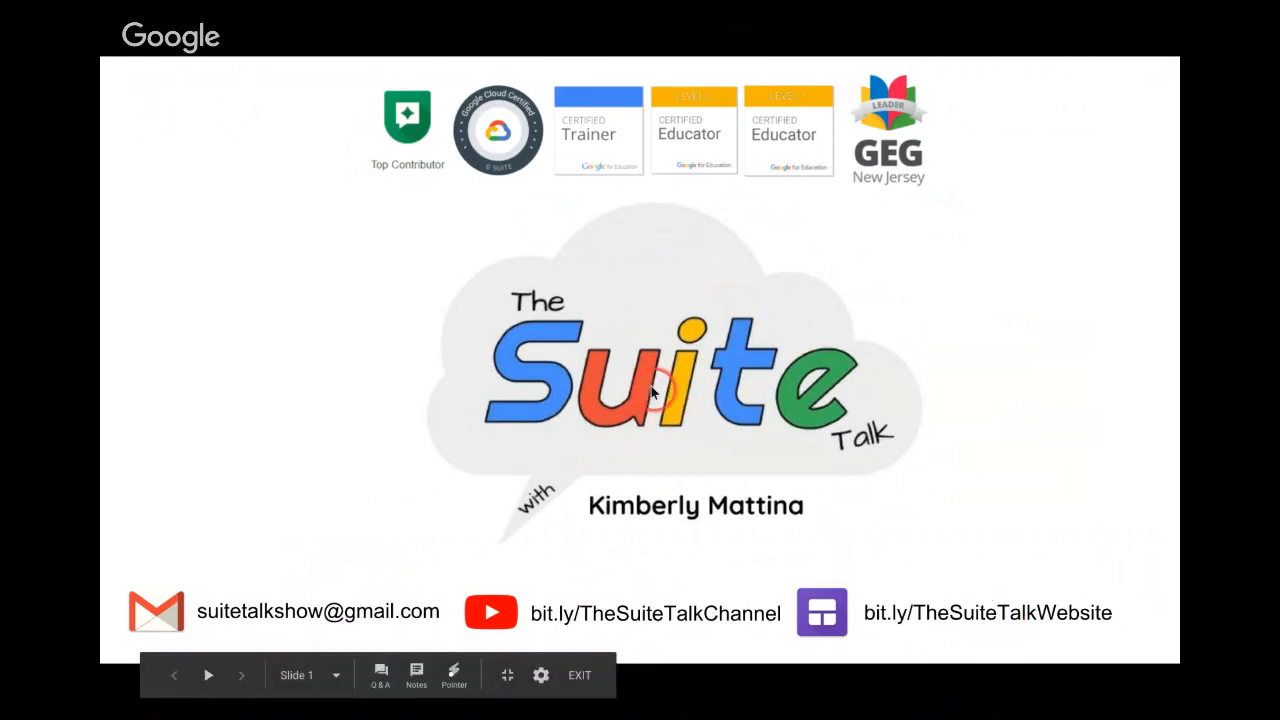
key("Escape")
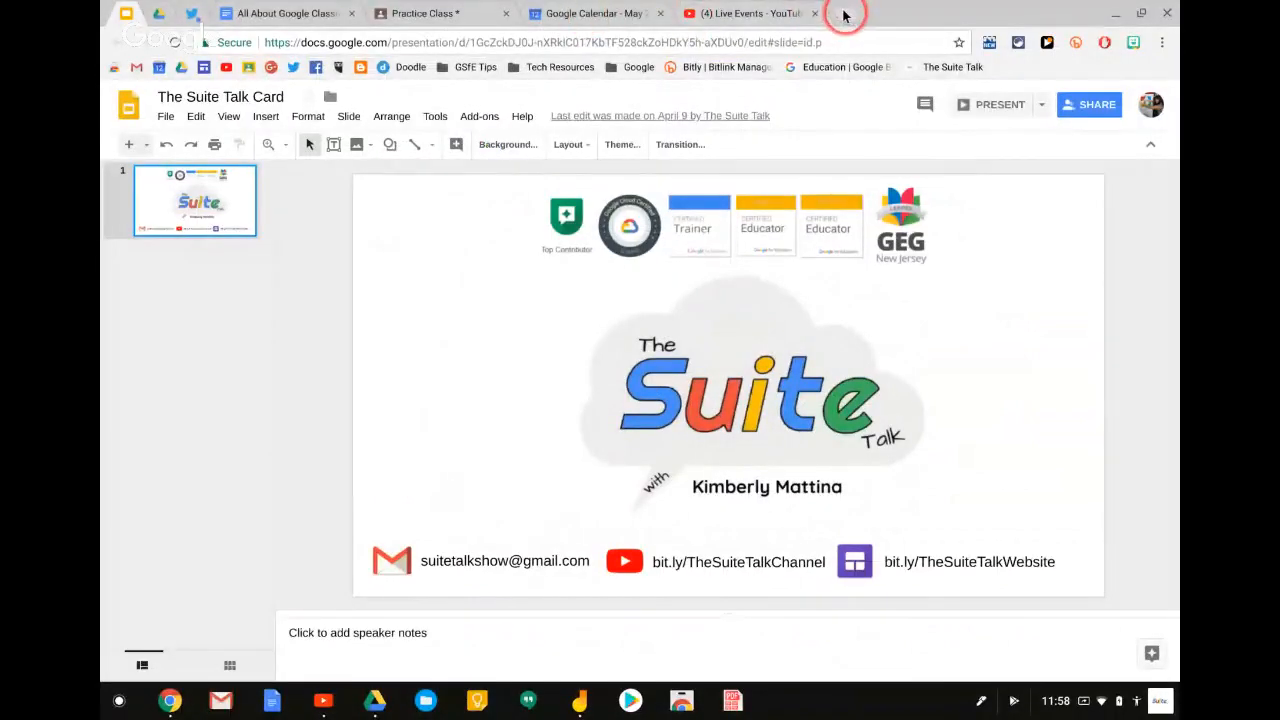
Open The Suite Talk website in a new tab and examine the YouTube links and show notes listed on its Episodes page
left_click(845, 15)
left_click(934, 68)
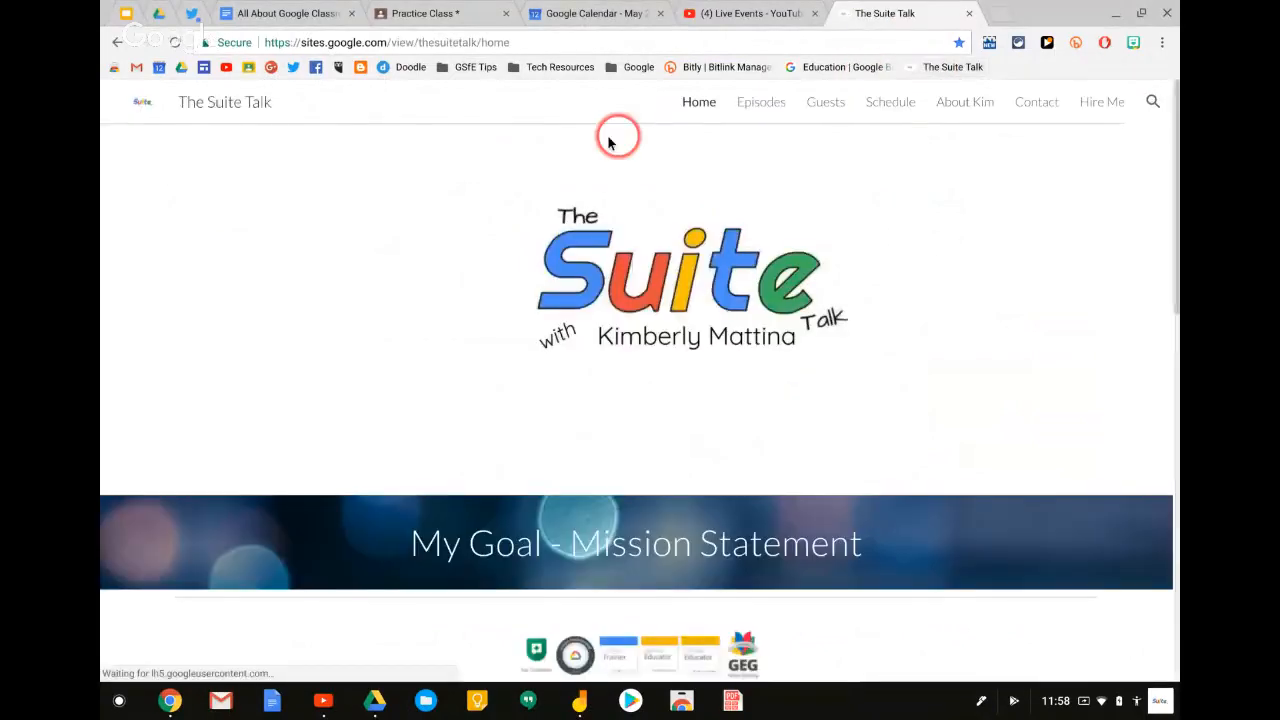
left_click(755, 104)
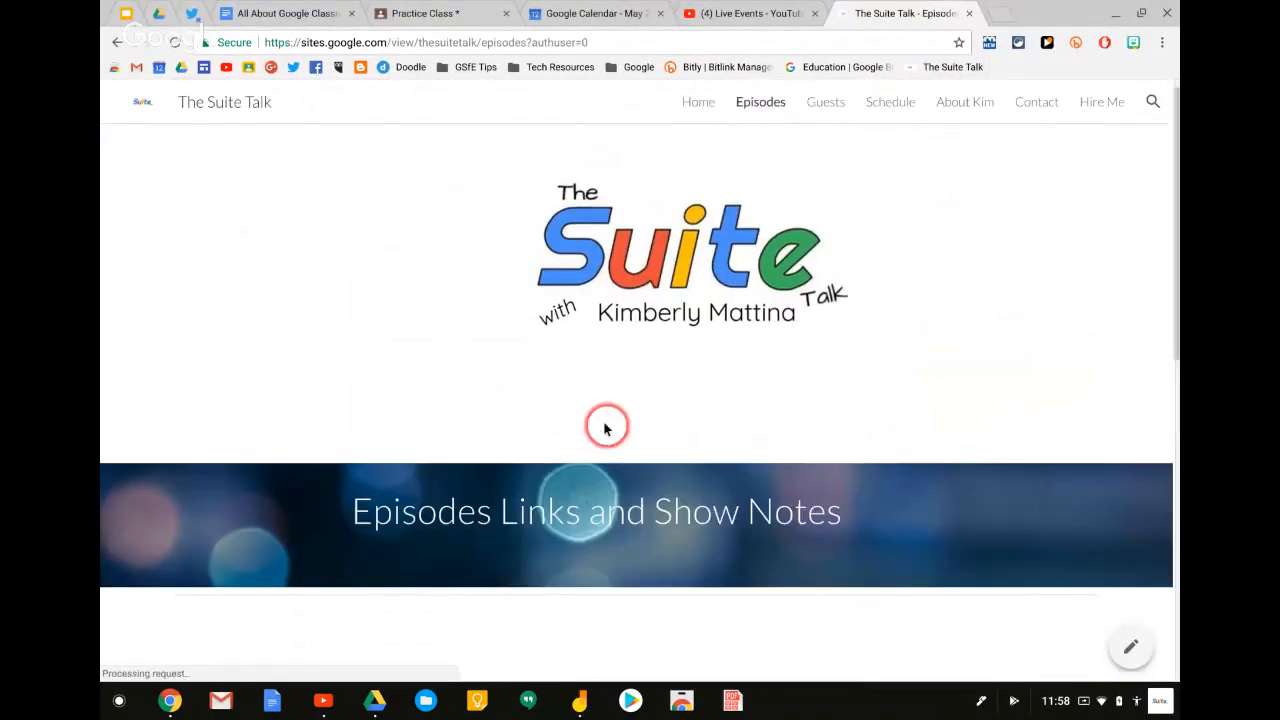
scroll(604, 428, "down", 2)
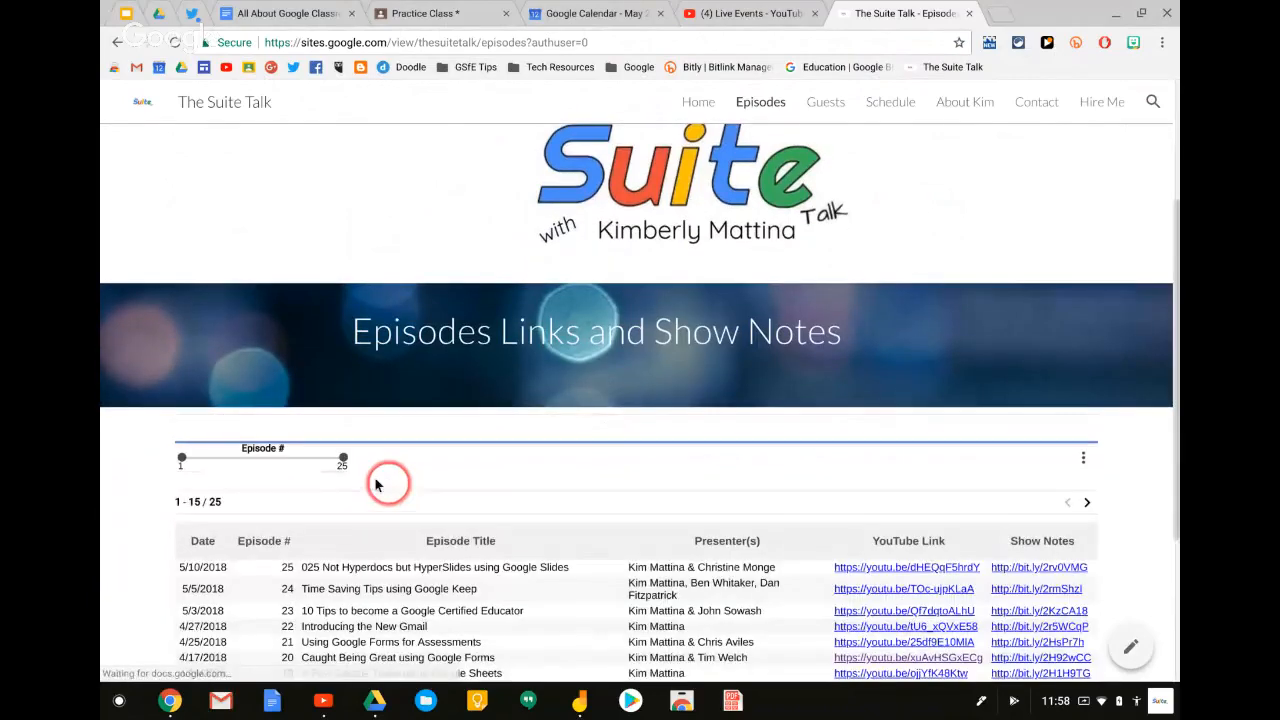
scroll(285, 567, "down", 1)
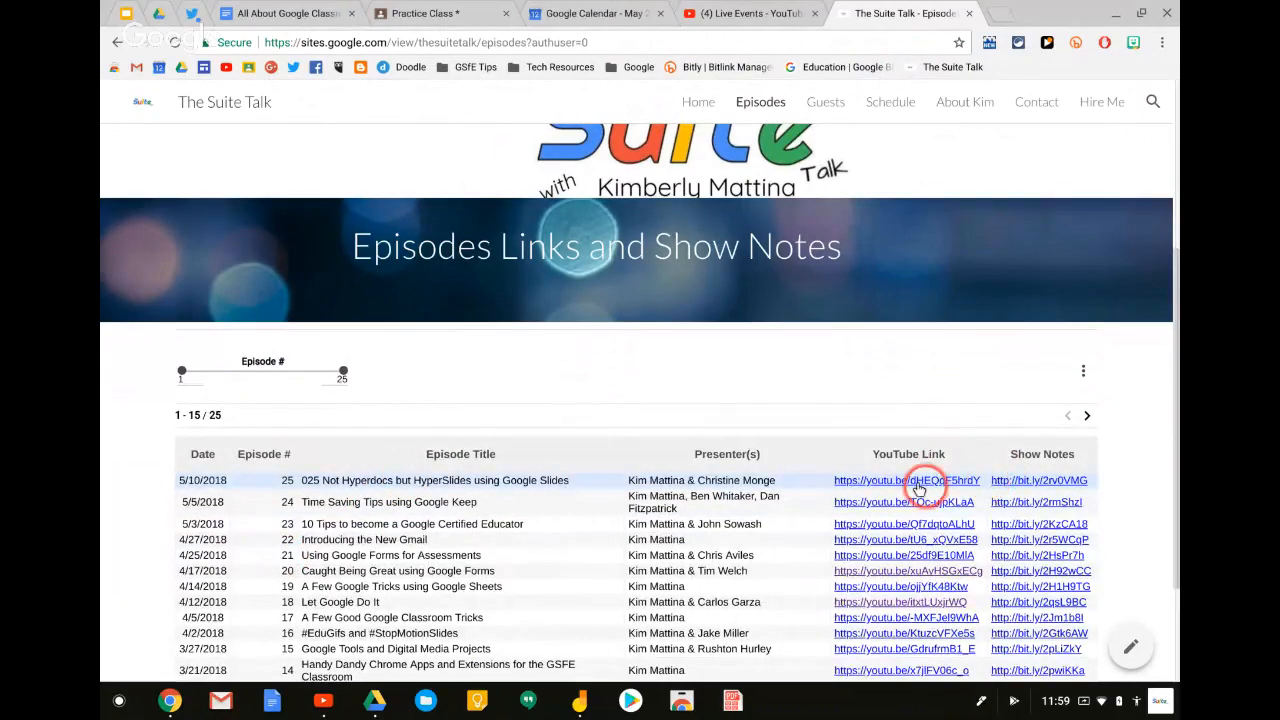
scroll(920, 488, "up", 3)
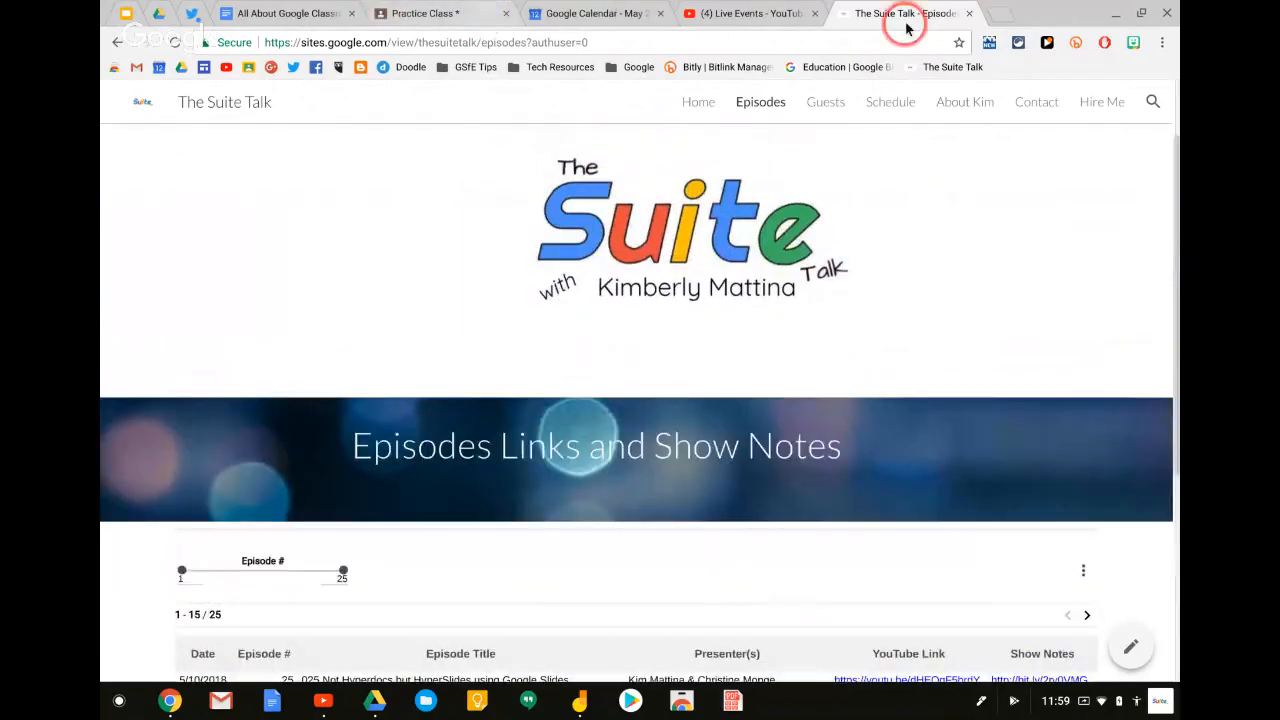
Return to the Google Hangouts window from the website and end the screenshare
left_click(170, 703)
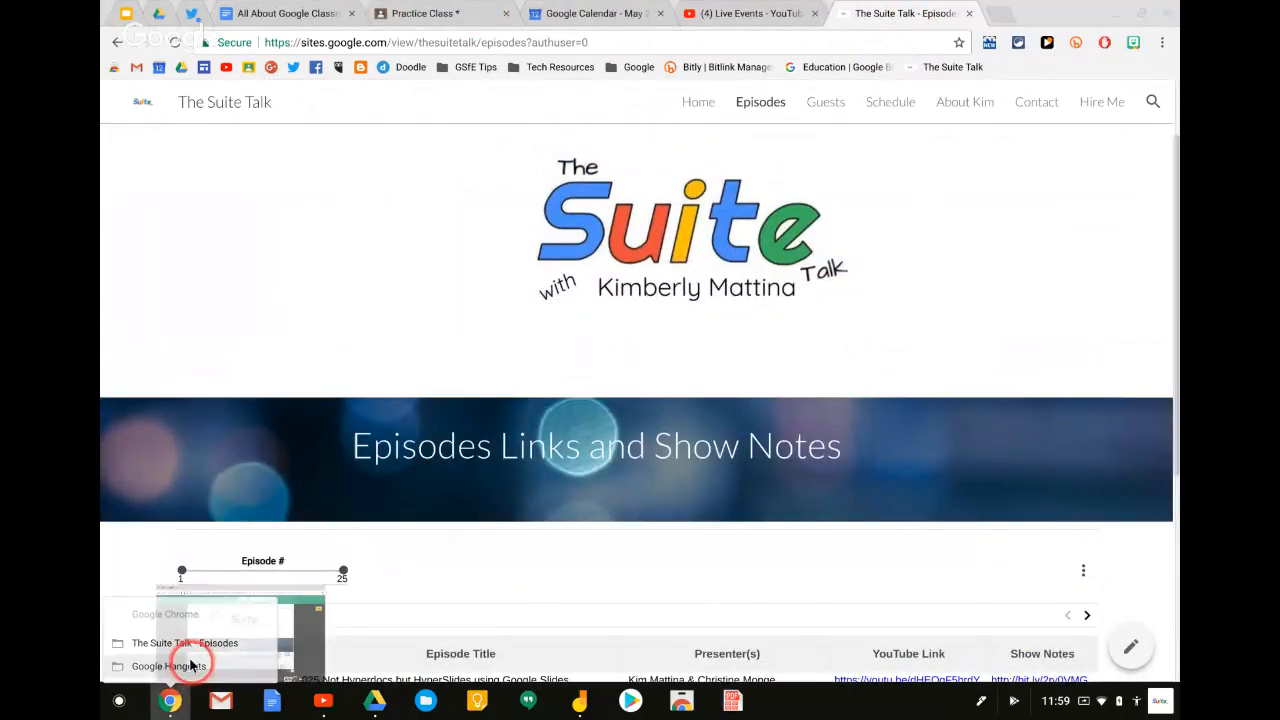
left_click(190, 665)
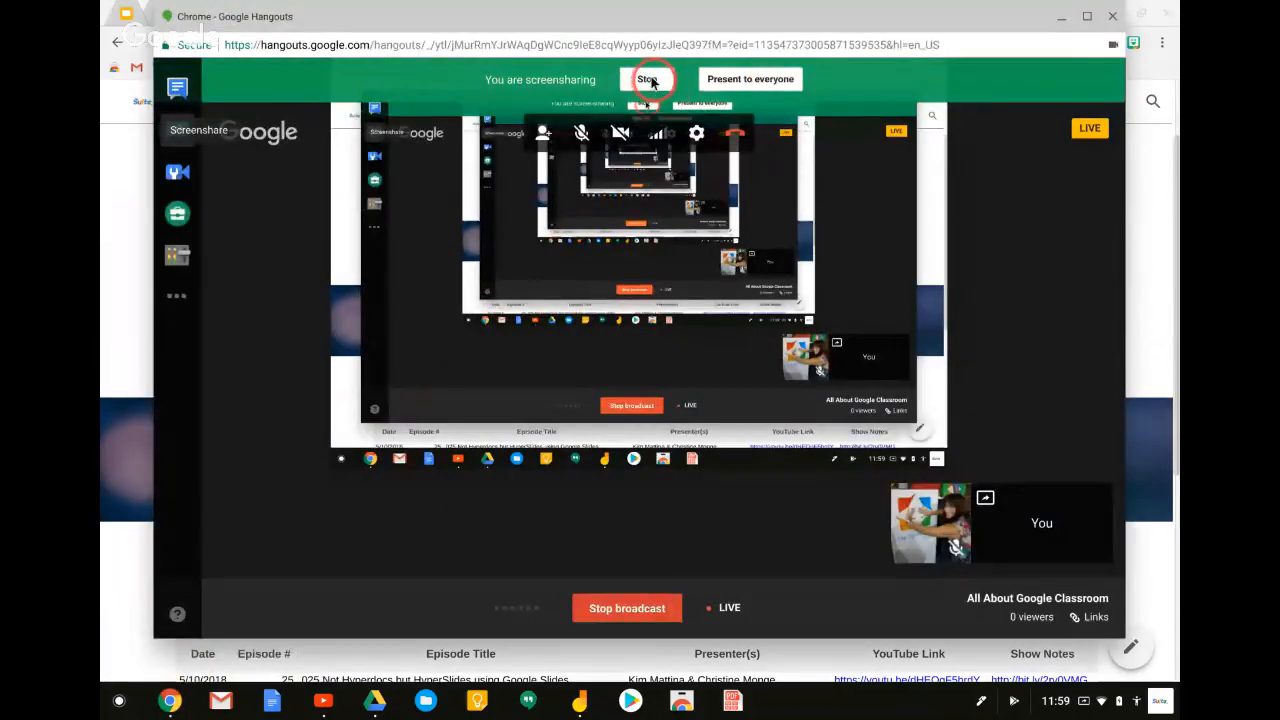
left_click(649, 80)
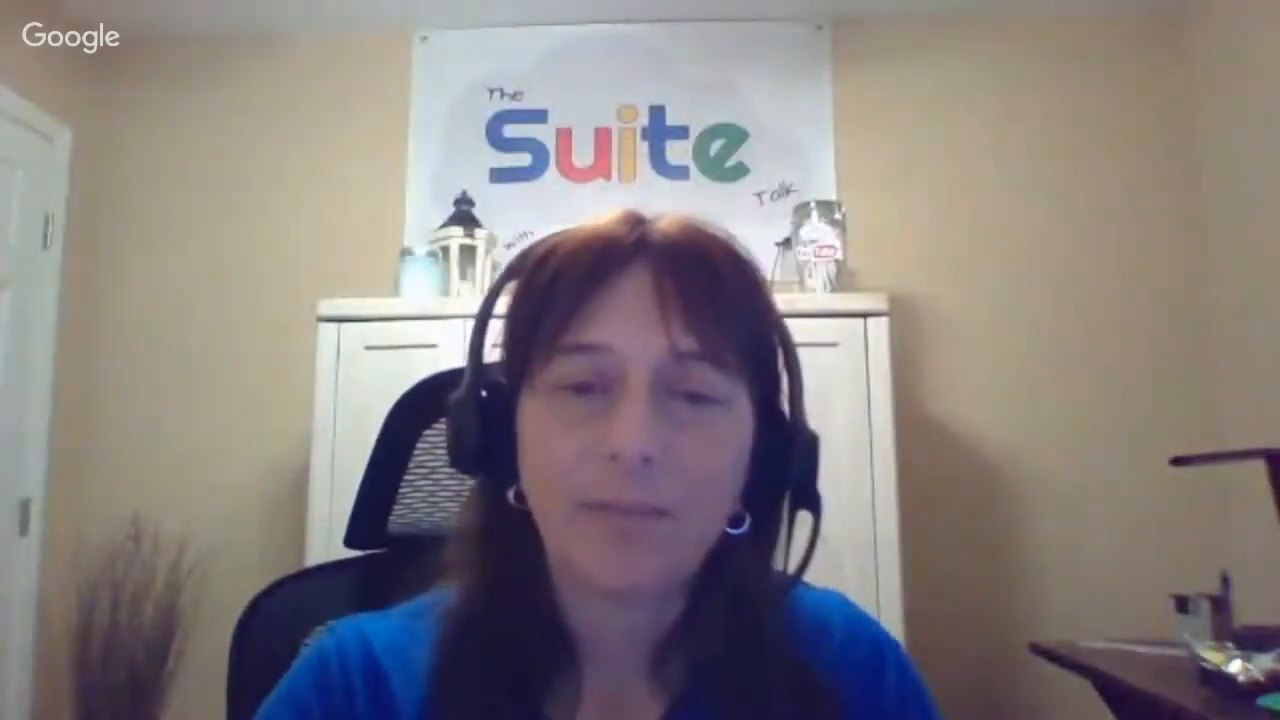